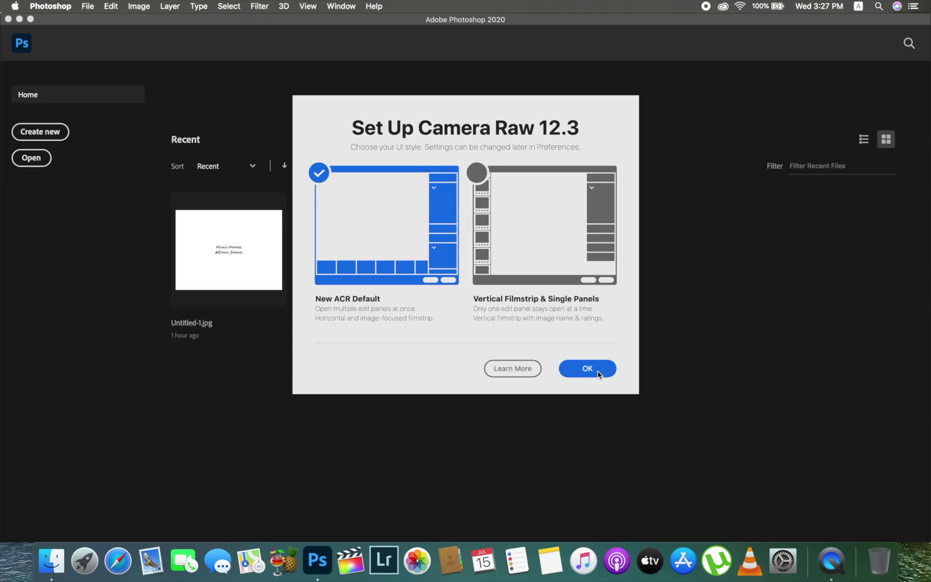
Accept the New ACR Default layout for Camera Raw and dismiss the welcome information.
left_click(598, 374)
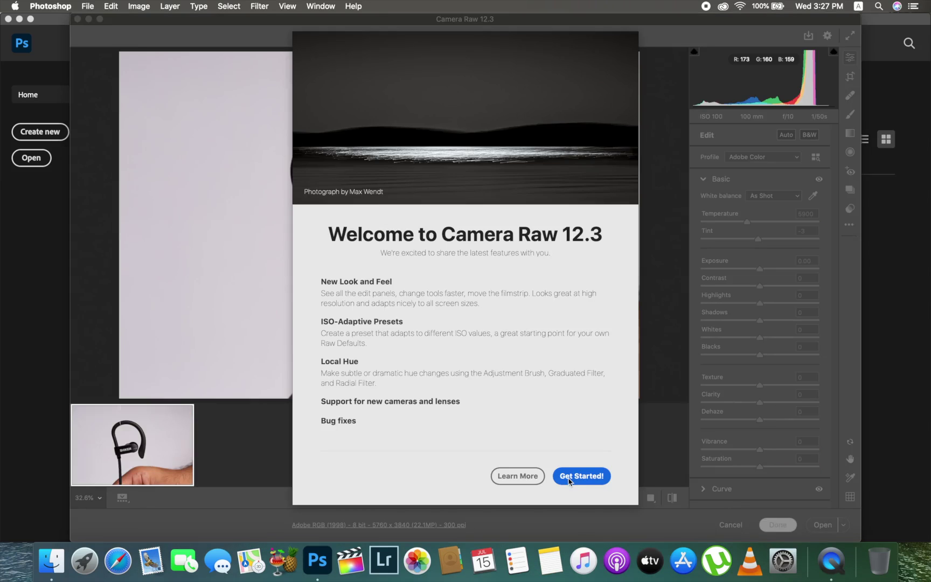
left_click(569, 477)
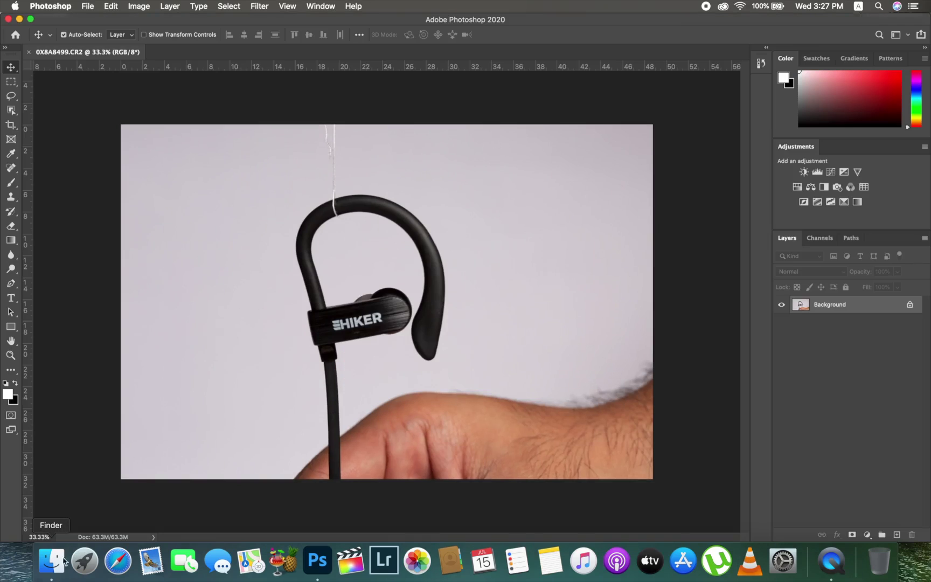
left_click(52, 560)
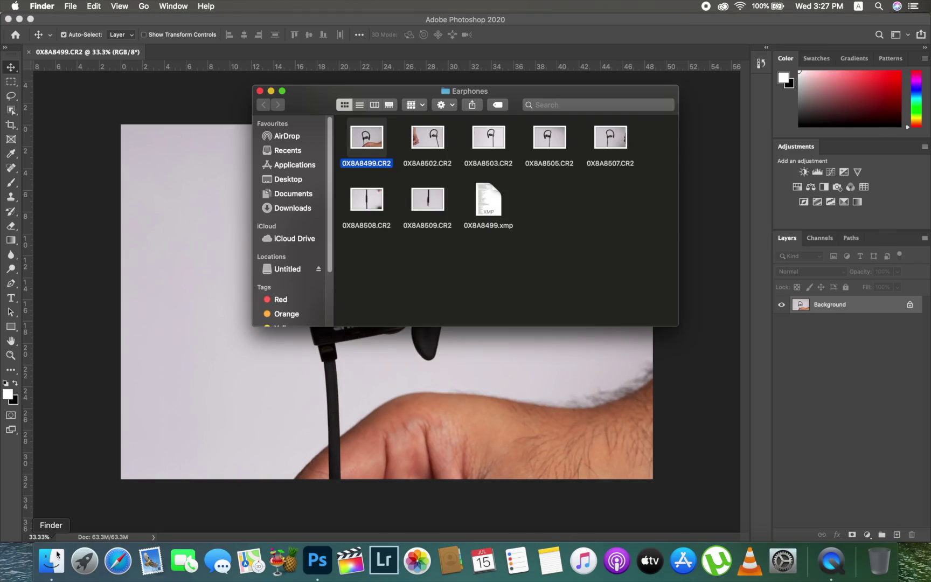
double_click(427, 135)
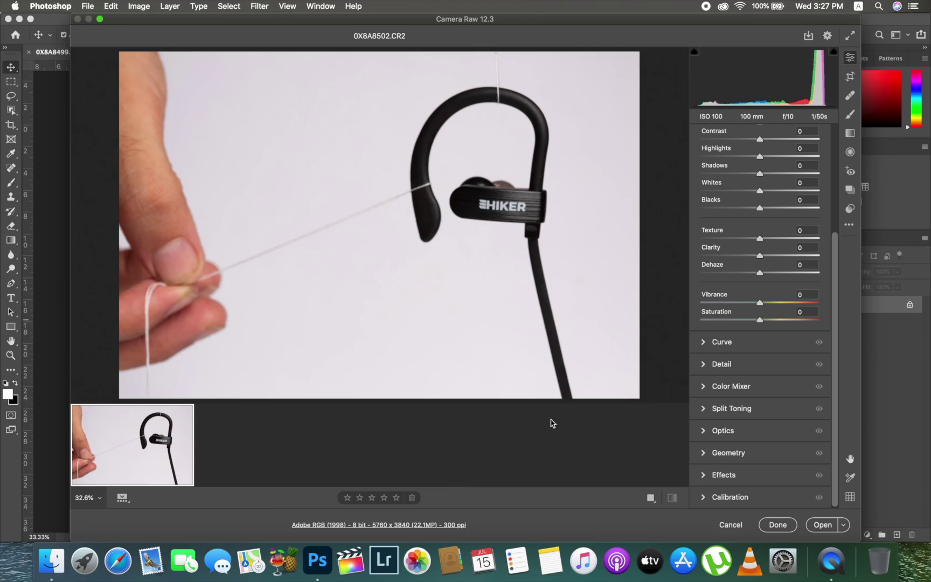
left_click(730, 524)
Open the raw photos 0X8A8503.CR2 and 0X8A8505.CR2 from the Earphones folder through Camera Raw with unchanged settings.
left_click(52, 561)
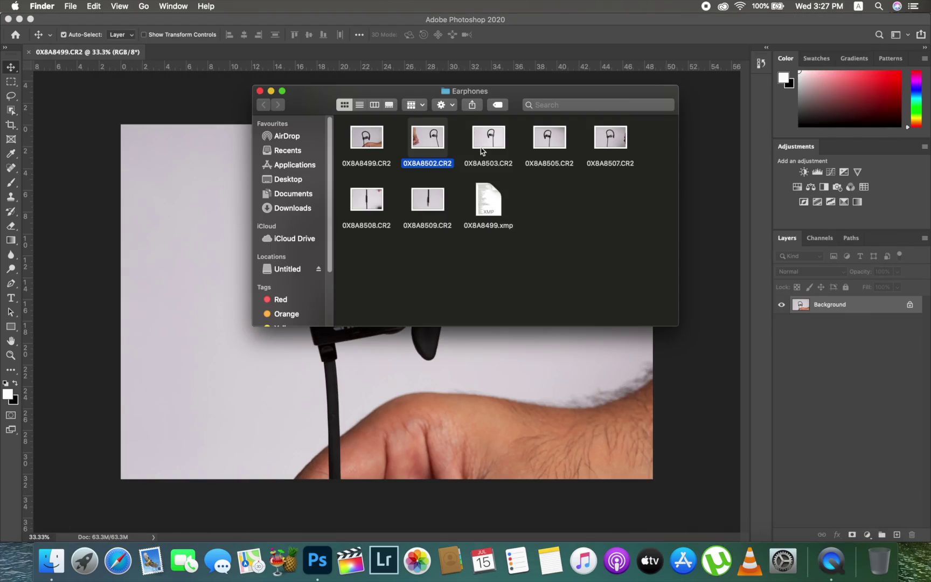
double_click(498, 141)
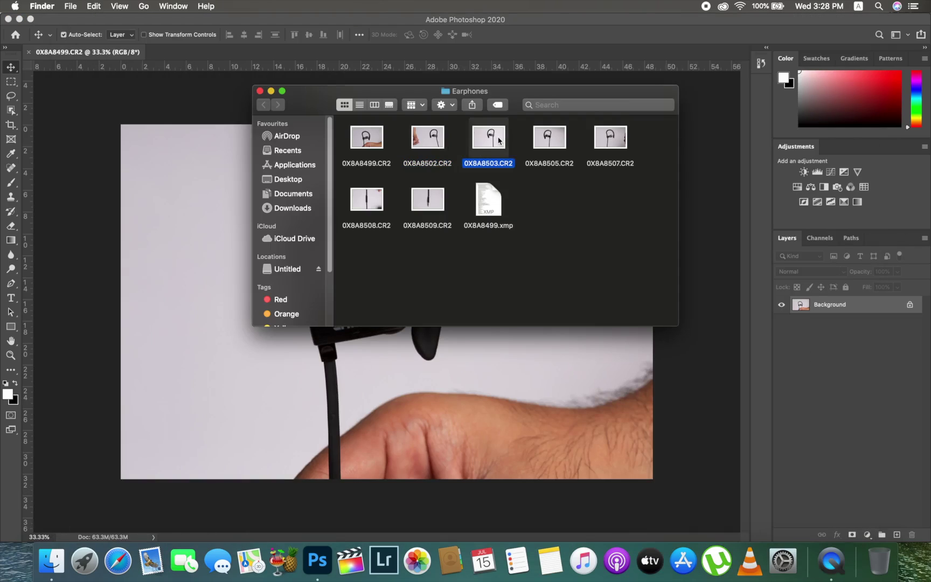
left_click(823, 524)
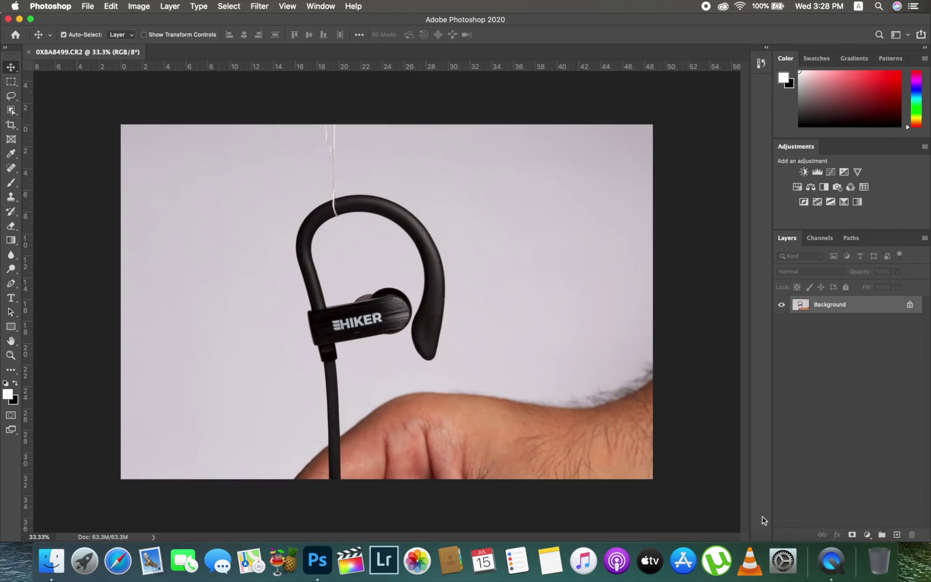
left_click(52, 560)
left_click(548, 137)
double_click(545, 133)
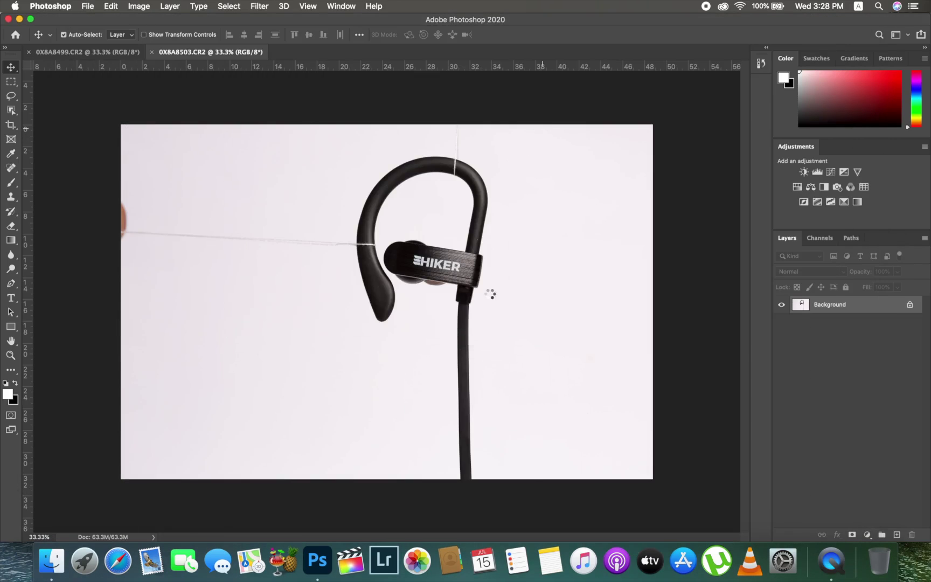
left_click(730, 524)
Open the raw photos 0X8A8507.CR2, 0X8A8508.CR2 and 0X8A8509.CR2 from the Earphones folder through Camera Raw.
left_click(51, 560)
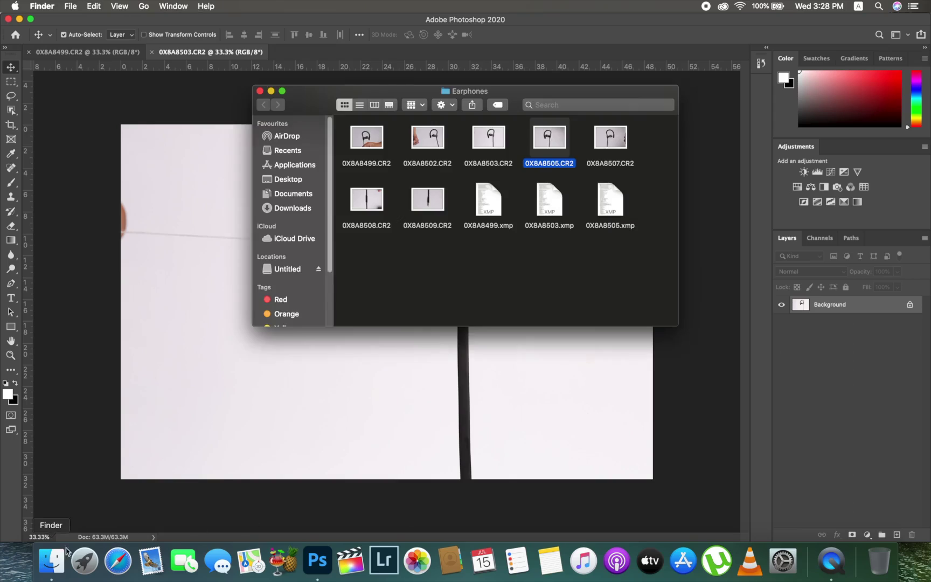
double_click(608, 141)
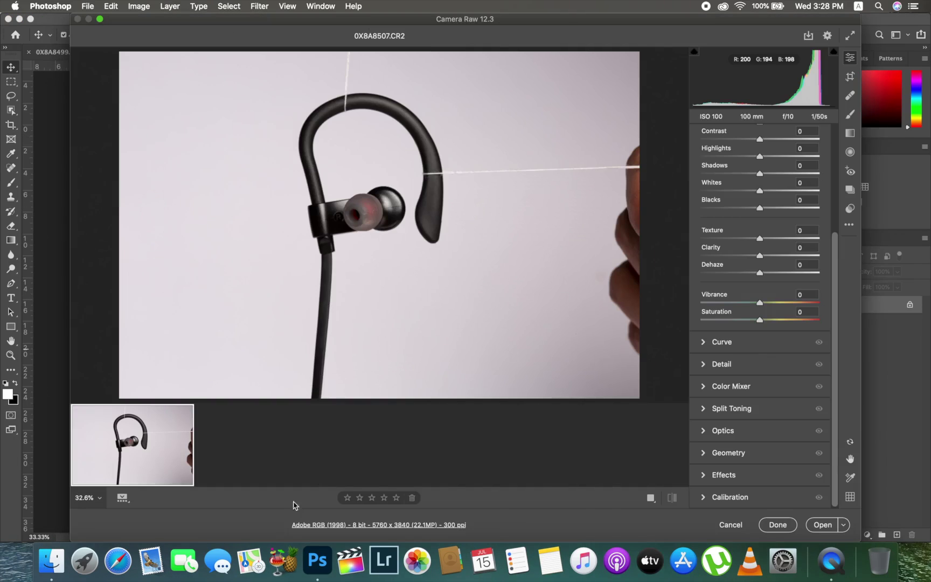
left_click(823, 524)
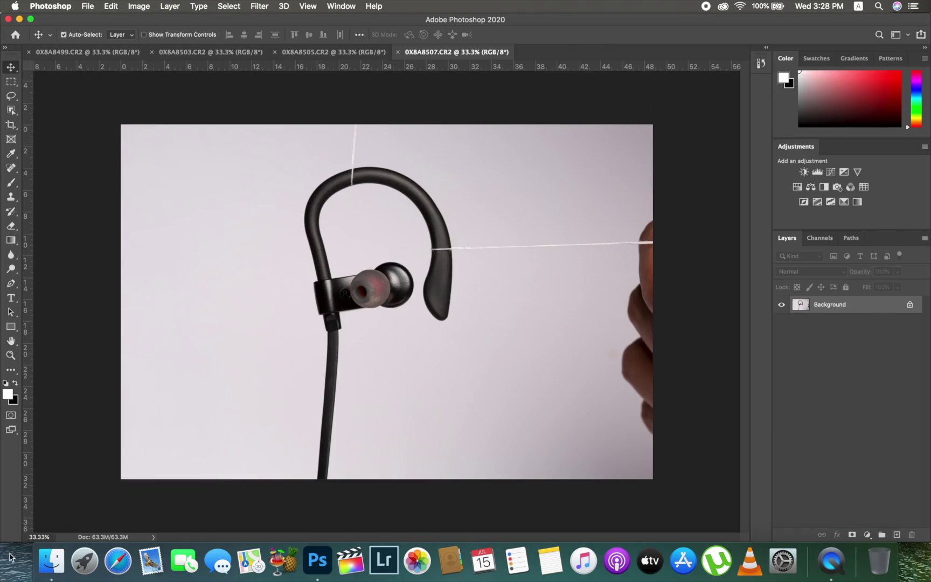
left_click(51, 560)
double_click(371, 204)
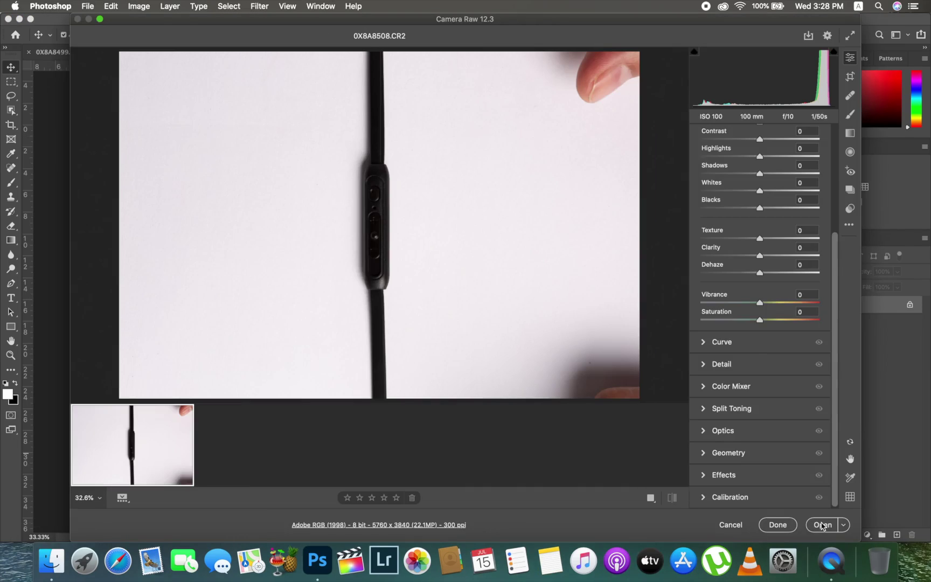
left_click(822, 525)
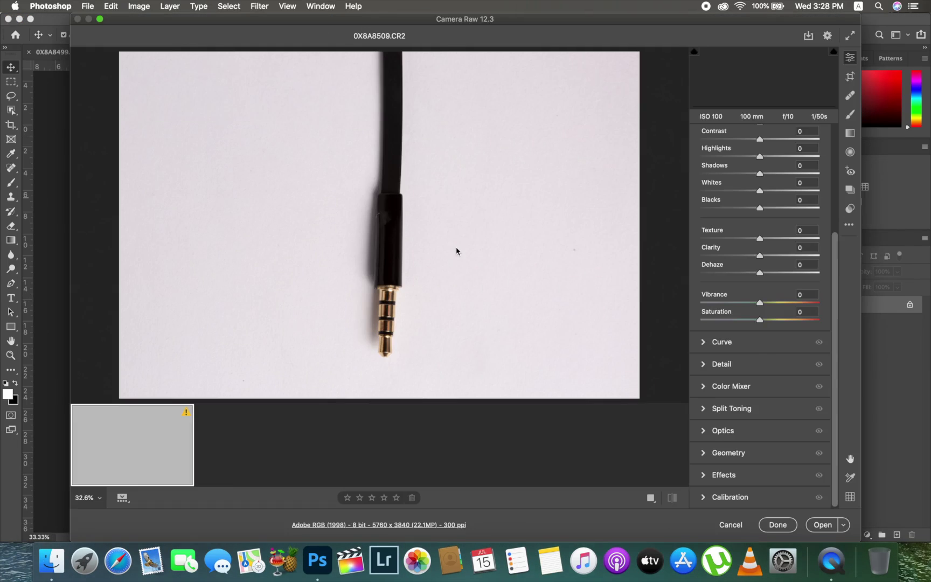
left_click(821, 524)
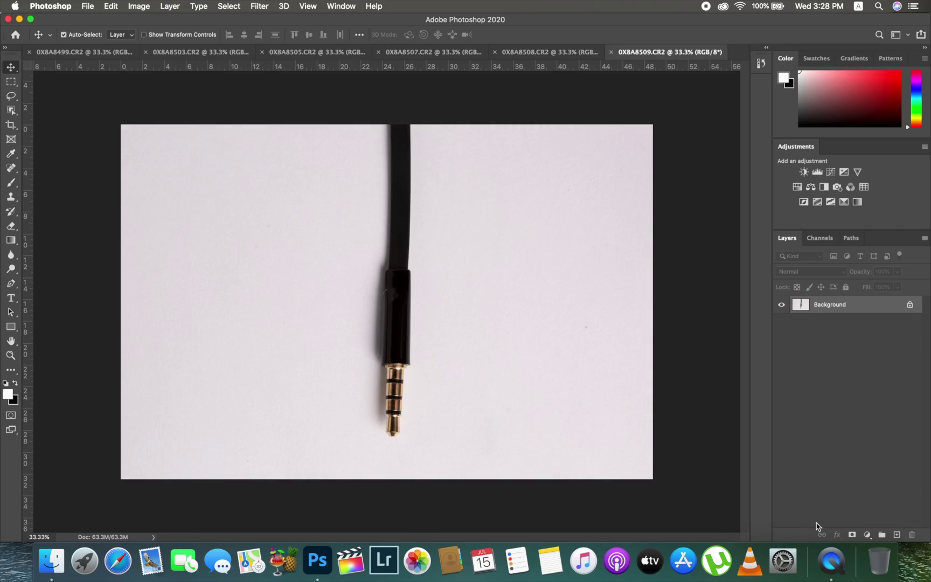
Start a Pen tool path at the shoulder of the gold jack tip and trace its left edge up to the collar.
key("p")
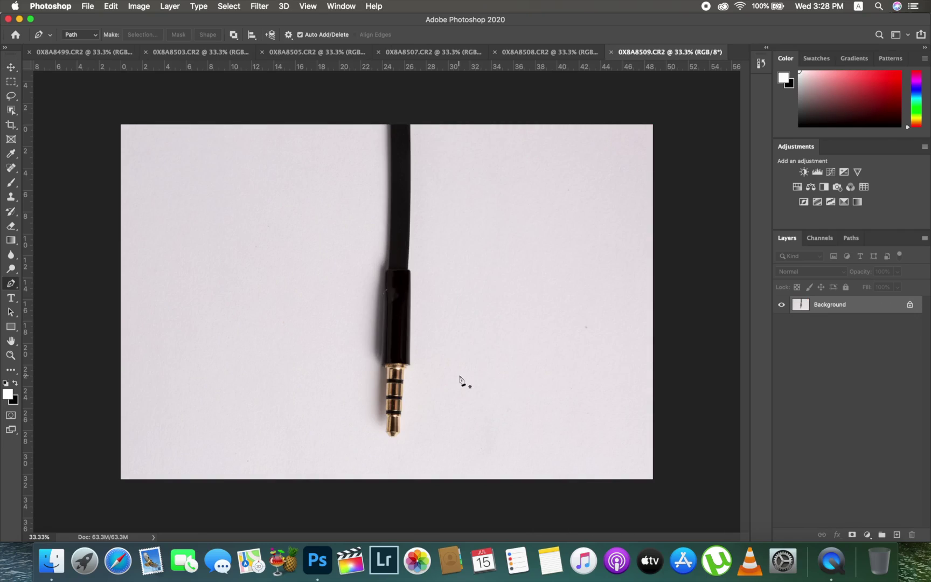
right_click(12, 285)
left_click(52, 282)
key("super+plus")
key("super+plus")
key("super+plus")
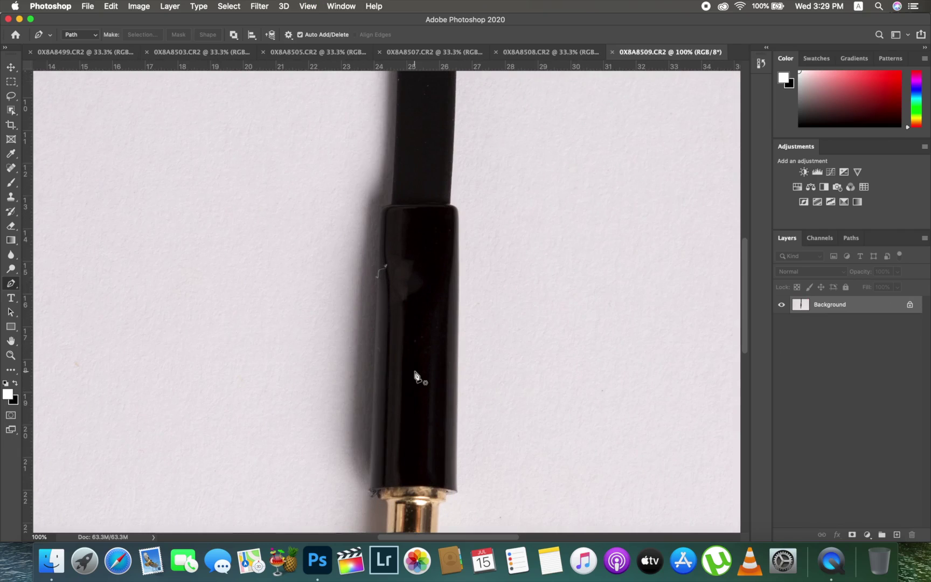
scroll(395, 397, "down", 5)
key("super+plus")
key("super+plus")
key("super+plus")
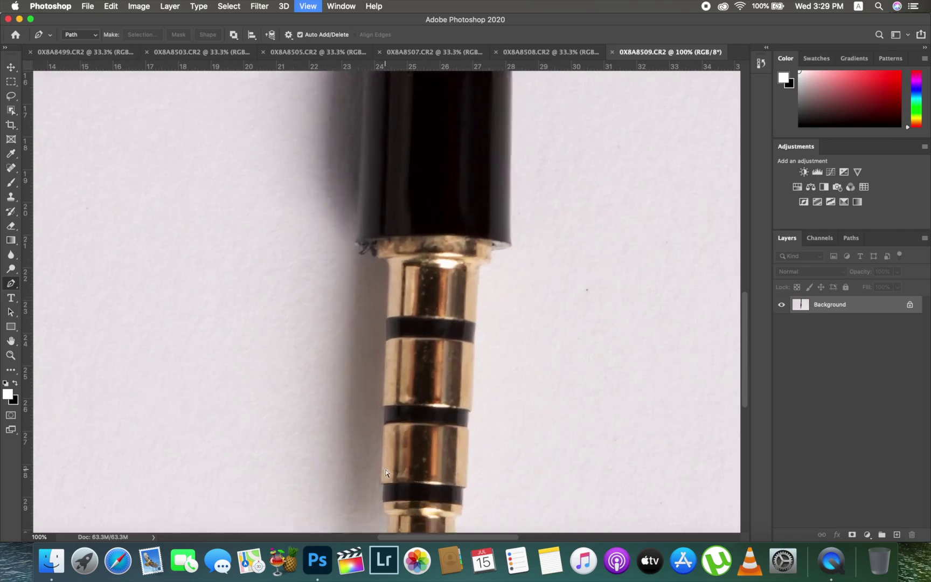
left_click_drag(376, 464, 374, 75)
left_click_drag(434, 474, 421, 197)
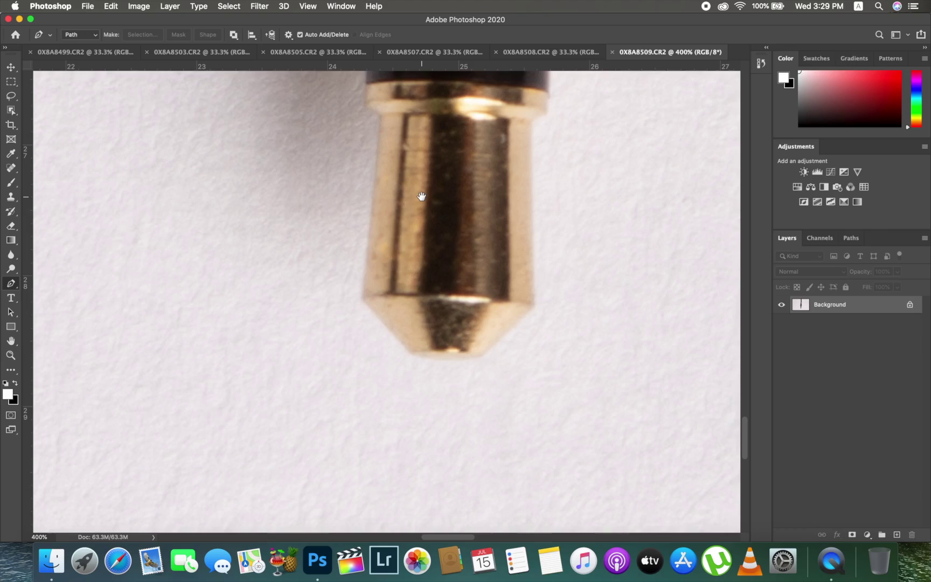
left_click(361, 296)
left_click(382, 119)
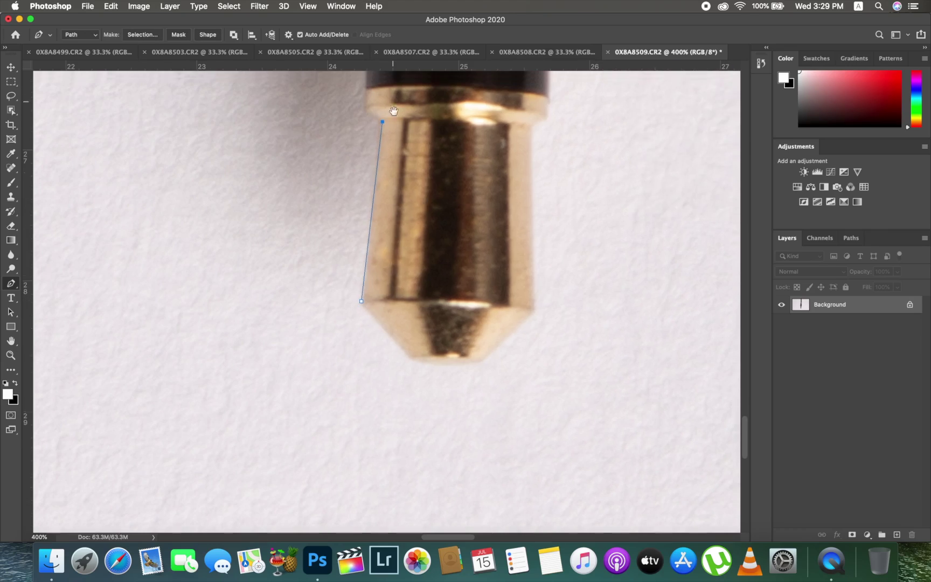
scroll(376, 263, "up", 3)
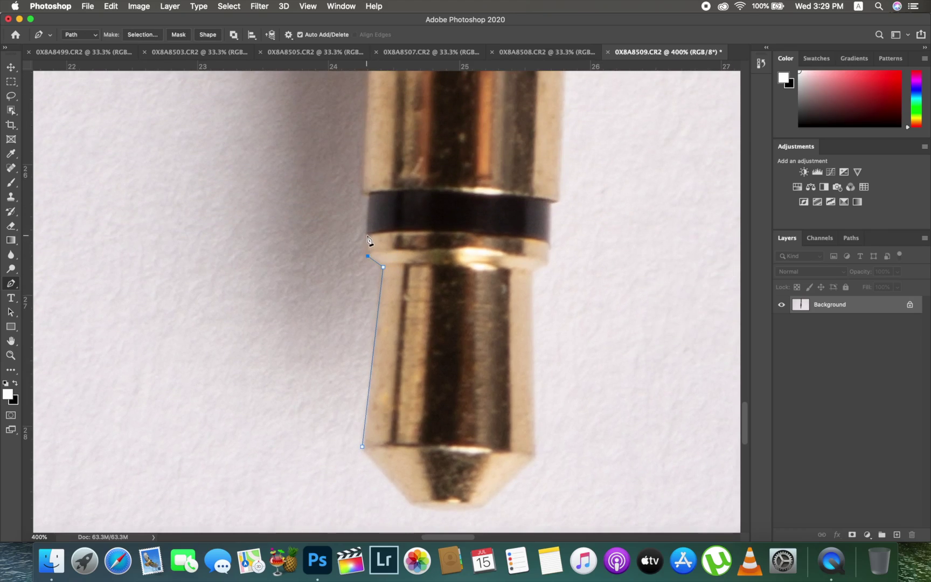
Continue the path up the jack's left edge past the lowest black ring and along the gold segment above it.
left_click_drag(403, 178, 432, 316)
key("super+plus")
key("super+plus")
key("super+plus")
left_click(398, 426)
left_click(389, 423)
left_click(386, 413)
left_click(394, 205)
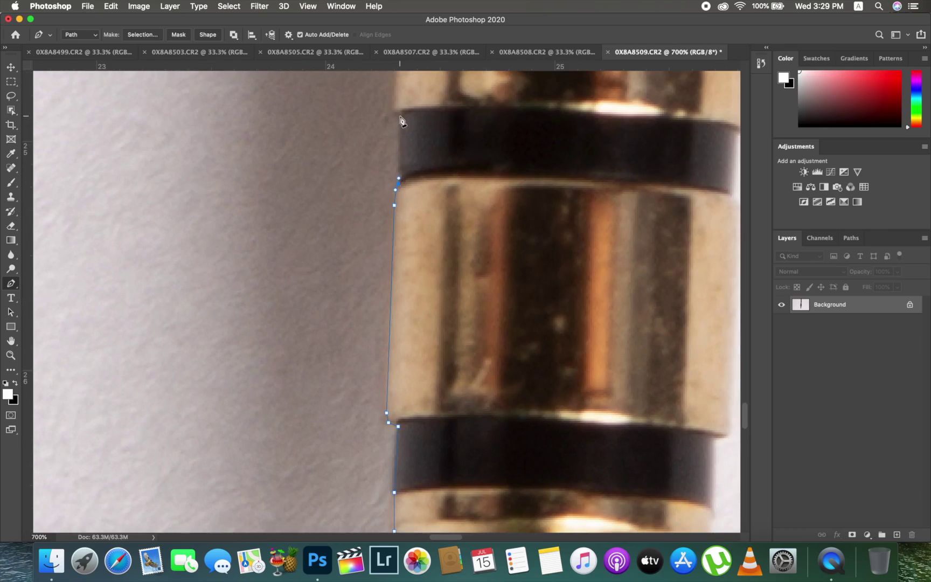
Trace the jack's left edge past the upper black rings and around the curve beneath the metal collar.
left_click(399, 111)
left_click_drag(400, 117, 428, 405)
left_click(437, 143)
left_click_drag(436, 144, 432, 290)
left_click(434, 206)
left_click_drag(437, 172, 447, 517)
left_click(453, 359)
left_click_drag(427, 315, 267, 369)
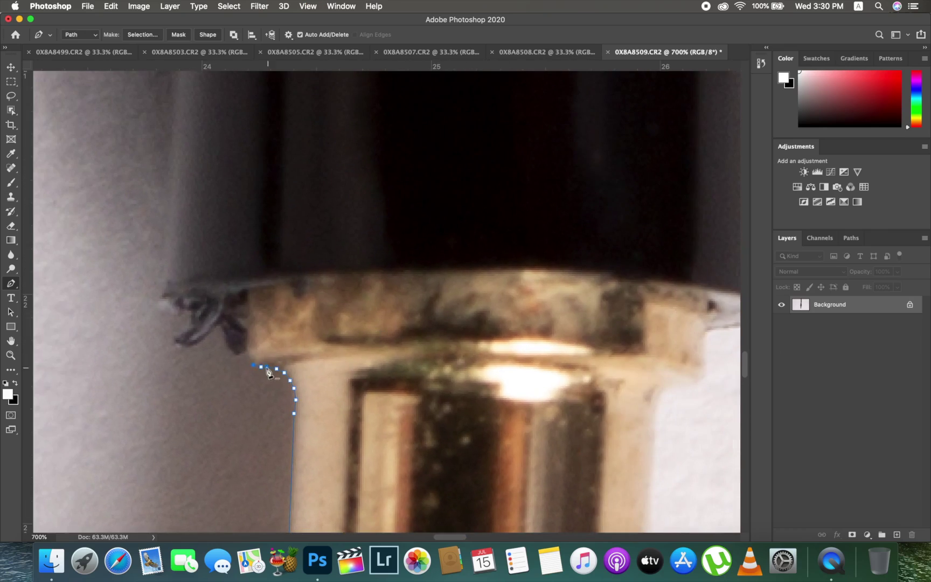
Extend the path around the collar's left end and the bottom-left corner of the black plug sleeve.
left_click(248, 355)
mouse_move(293, 304)
left_mouse_down()
mouse_move(224, 303)
mouse_move(223, 409)
left_mouse_up()
left_click(201, 328)
left_click(124, 328)
left_click(118, 298)
key("super+minus")
key("super+minus")
left_click(205, 283)
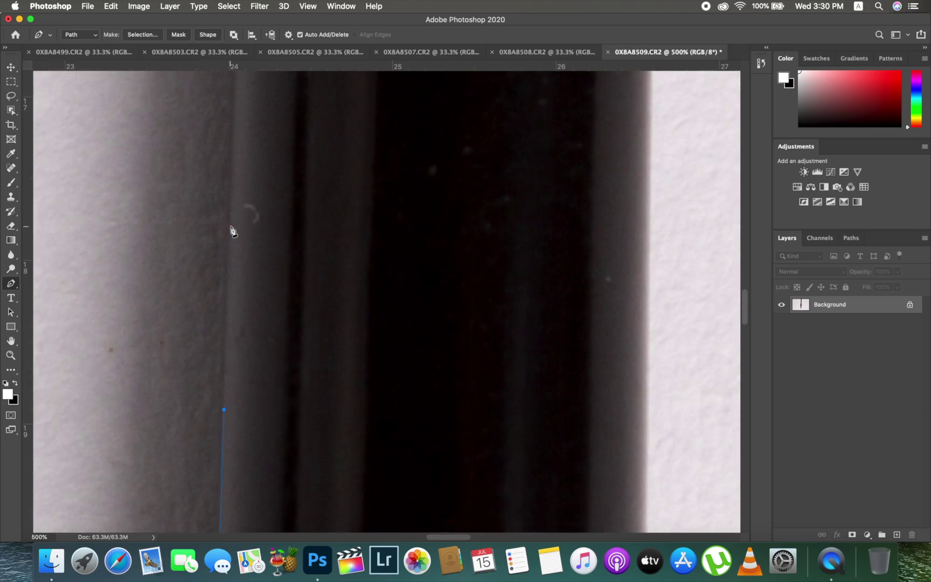
Trace the sleeve's left edge and curve the path around its upper-left corner to the base of the cable.
scroll(233, 231, "up", 15)
scroll(233, 230, "left", 2)
left_click_drag(363, 268, 409, 263)
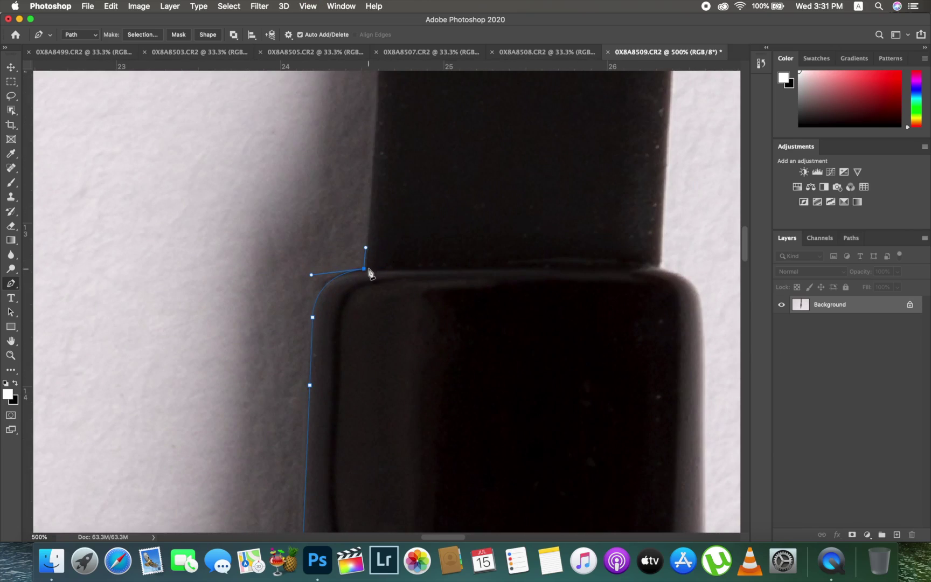
key("super+plus")
key("super+plus")
key("super+plus")
key("super+plus")
key("super+plus")
key("super+plus")
key("super+minus")
key("super+minus")
key("super+minus")
key("super+minus")
key("super+minus")
key("super+minus")
Trace the left edge of the cable upward from the plug sleeve with path points.
left_click_drag(397, 218, 414, 485)
left_click(400, 215)
left_click_drag(410, 108, 442, 366)
key("super+minus")
key("super+minus")
key("super+minus")
key("super+minus")
key("super+minus")
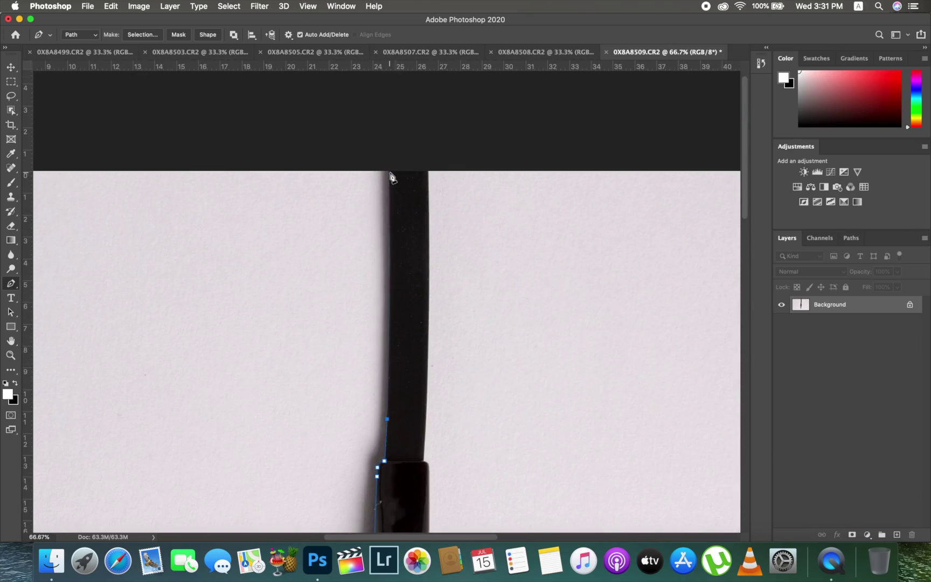
Carry the path over the cable's top end and down the right edges of the cable and plug sleeve.
left_click(424, 459)
scroll(431, 457, "up", 8)
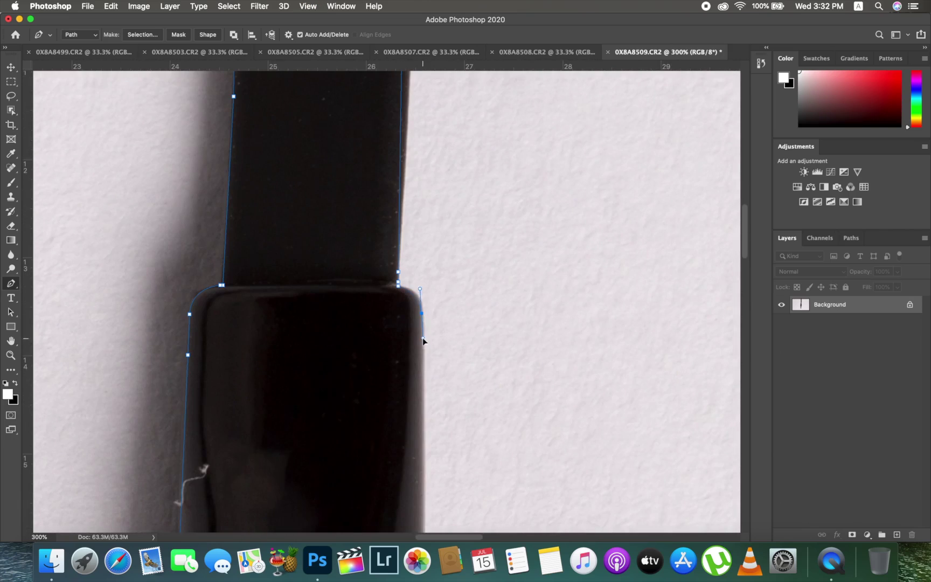
scroll(423, 340, "down", 15)
left_click(412, 375)
scroll(412, 374, "up", 3)
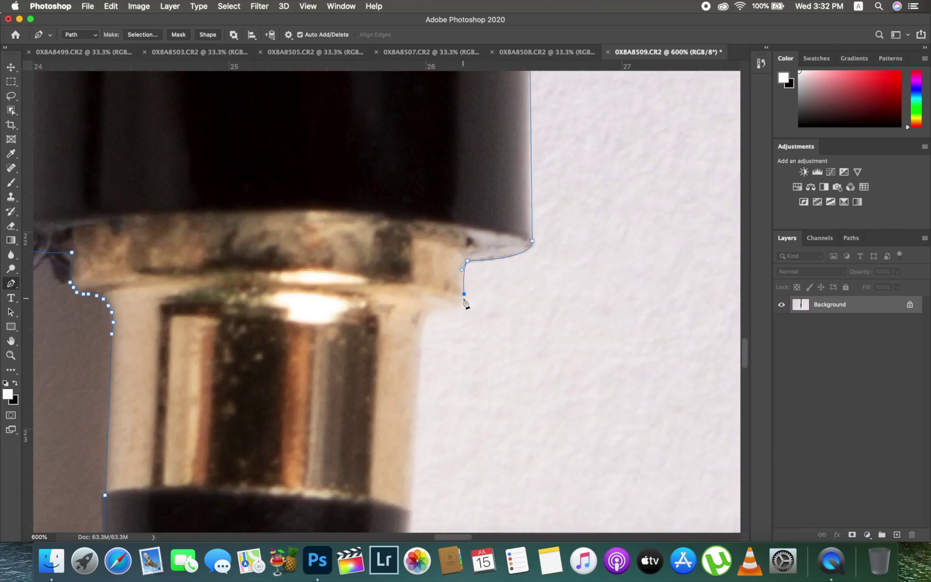
Trace the jack's right edge from below the metal collar down past the black rings.
left_click(411, 508)
left_click_drag(439, 399, 467, 185)
left_click(454, 368)
left_click(443, 379)
left_click_drag(443, 390, 454, 245)
left_click(455, 309)
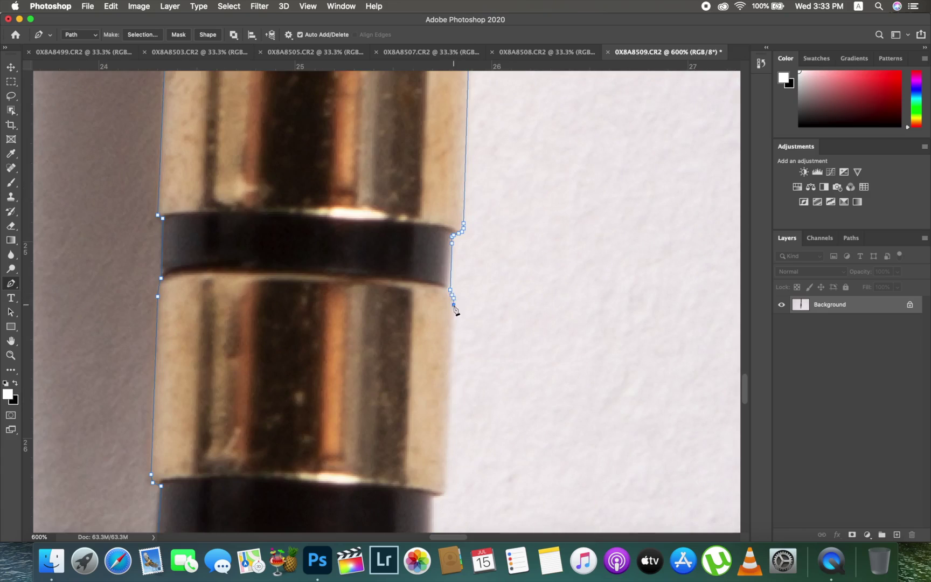
Trace the remaining right edge of the jack and around the gold tip to complete the outline.
left_click_drag(455, 312, 465, 156)
left_click(445, 344)
scroll(447, 301, "down", 8)
left_click(446, 264)
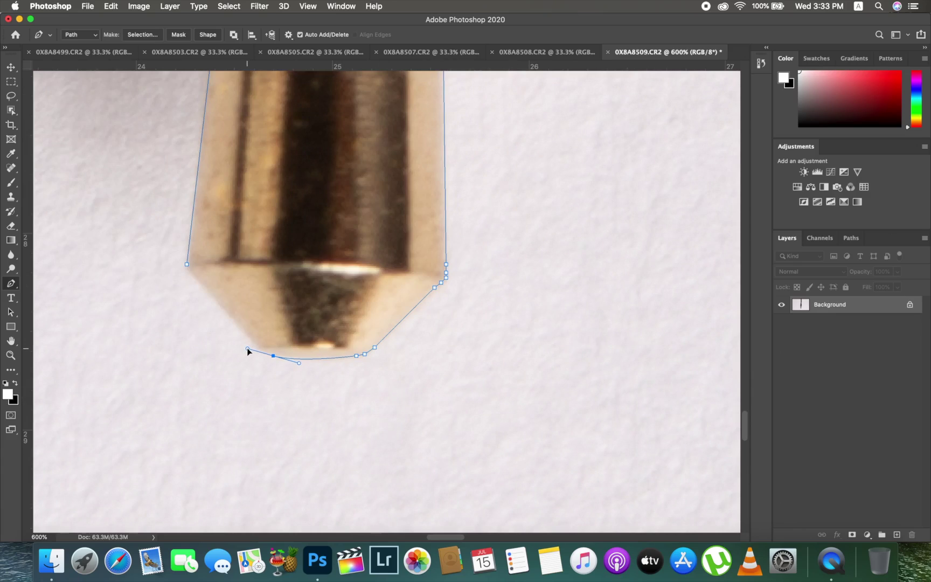
left_click(262, 351)
Convert the finished path around the audio jack and cable into a selection.
key("super+0")
right_click(406, 213)
left_click(431, 251)
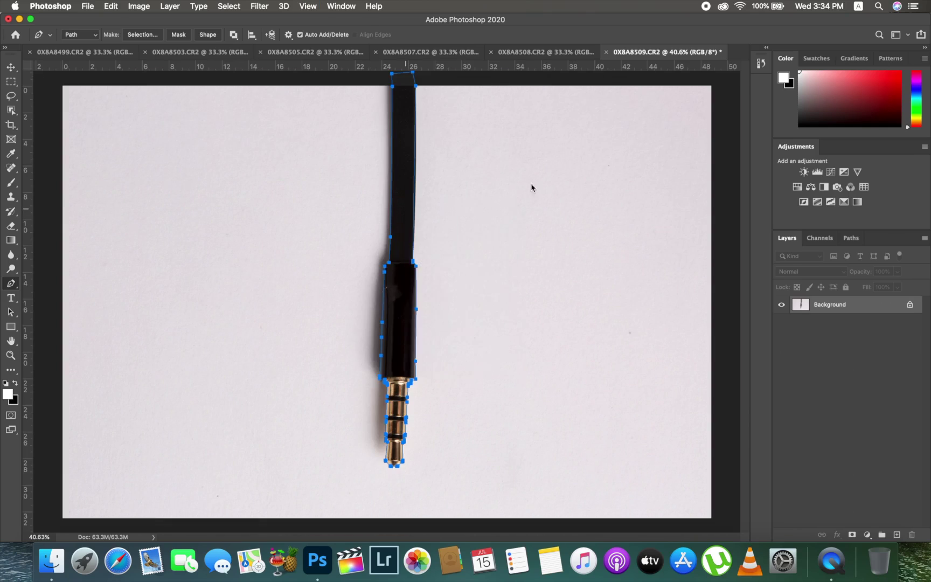
key("Return")
Create a new 16 × 12 cm RGB document with a white background and a resolution of 300 pixels/centimeter.
left_click(87, 6)
left_click(99, 20)
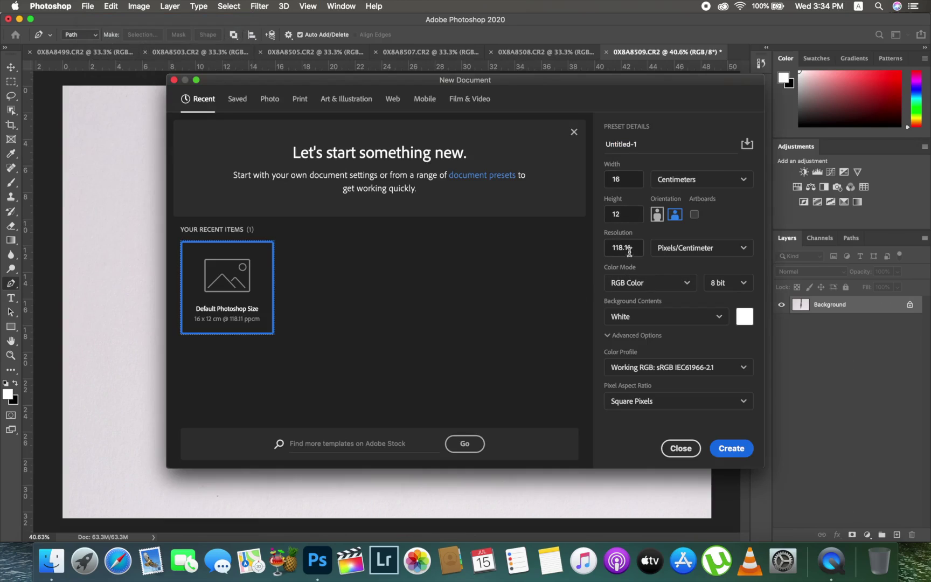
left_click(628, 248)
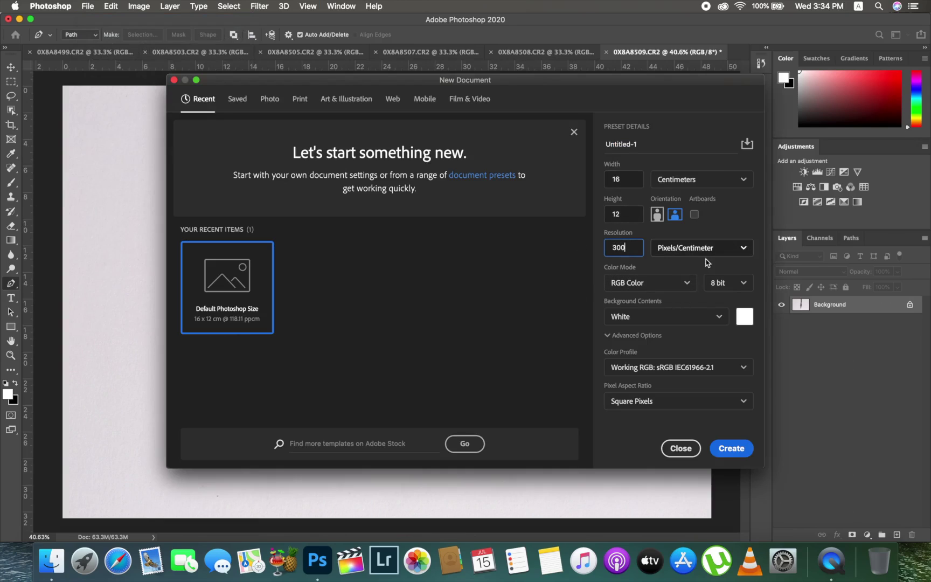
left_click(737, 448)
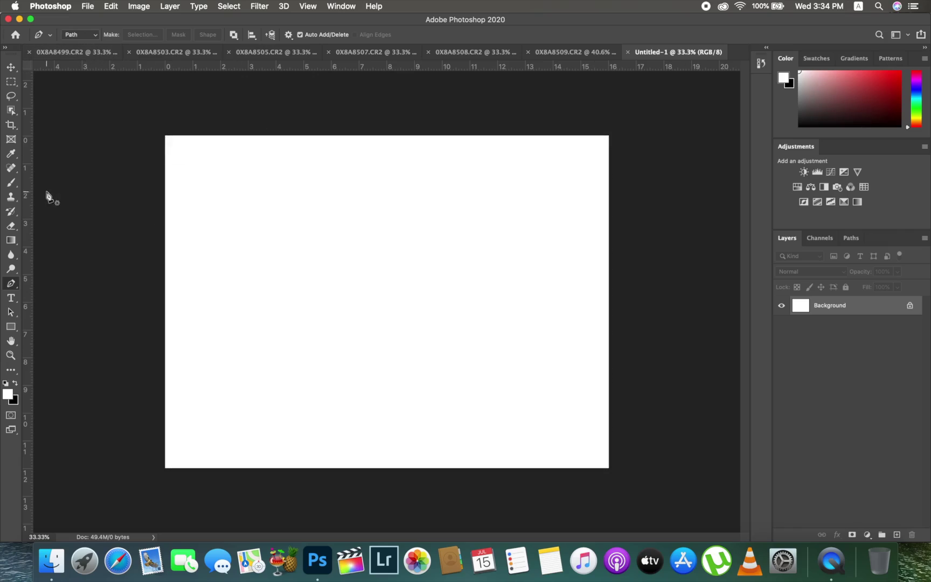
Enlarge the canvas with a 16:9 crop to about 23 × 13 cm, using white as the background color.
left_click(11, 125)
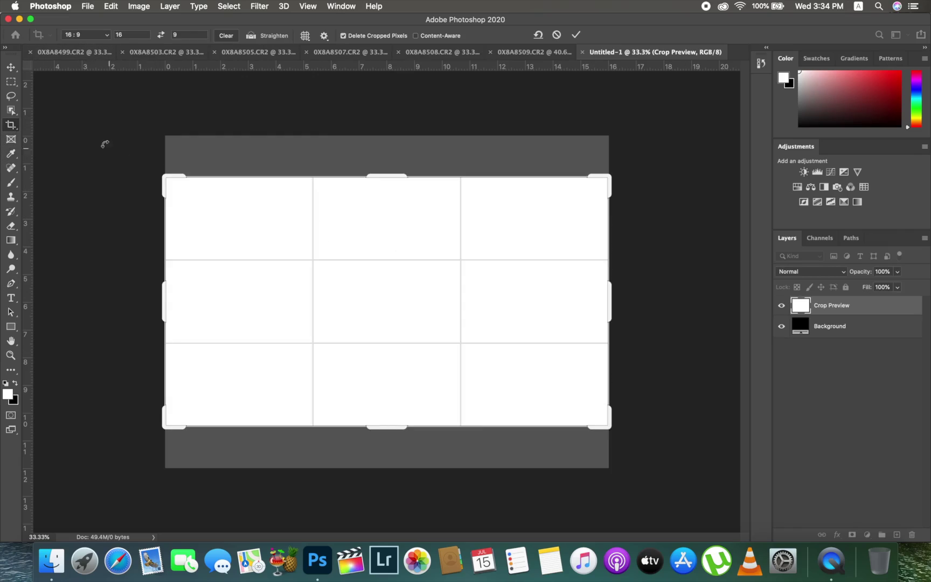
left_click_drag(609, 425, 709, 468)
left_click(12, 384)
left_click(576, 35)
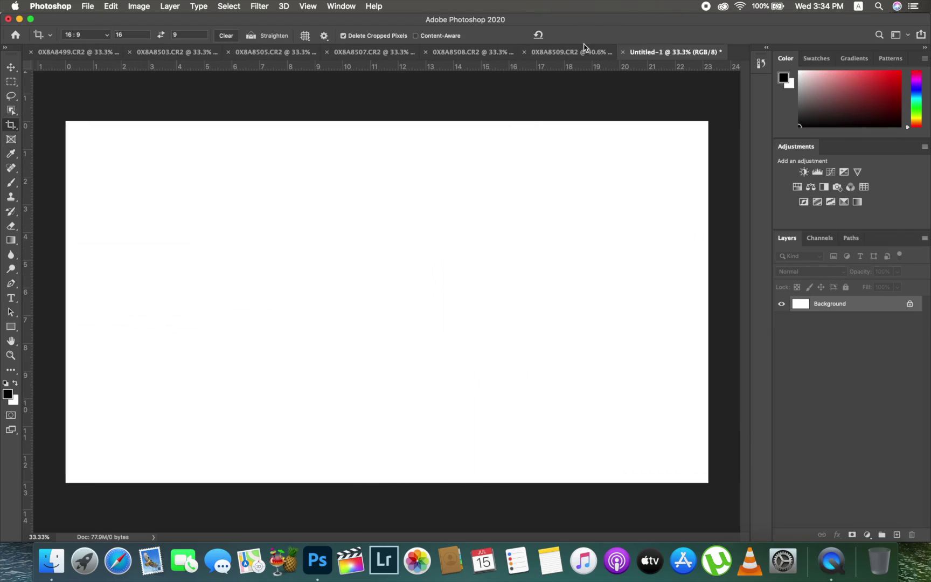
Copy the cut-out jack and cable from 0X8A8509.CR2 into the new white document and place it right of centre.
left_click(11, 68)
left_click(572, 51)
left_click_drag(406, 198, 656, 54)
left_click_drag(543, 321, 541, 208)
Rotate the jack layer to 178.50° so its tip points up, and place it near the canvas centre with the cable running off the lower edge.
key("ctrl+t")
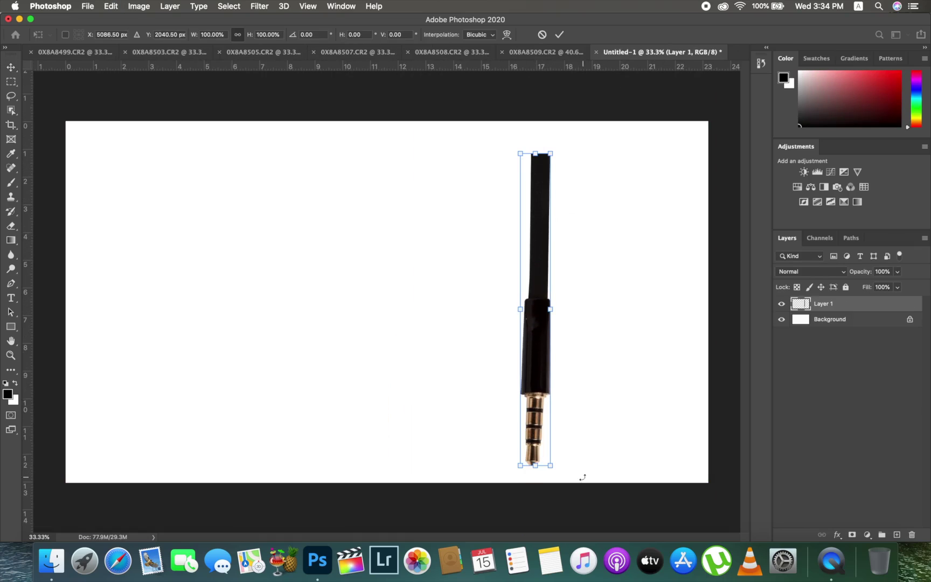
left_click_drag(555, 480, 556, 477)
left_click_drag(559, 154, 544, 498)
left_click_drag(537, 279, 412, 385)
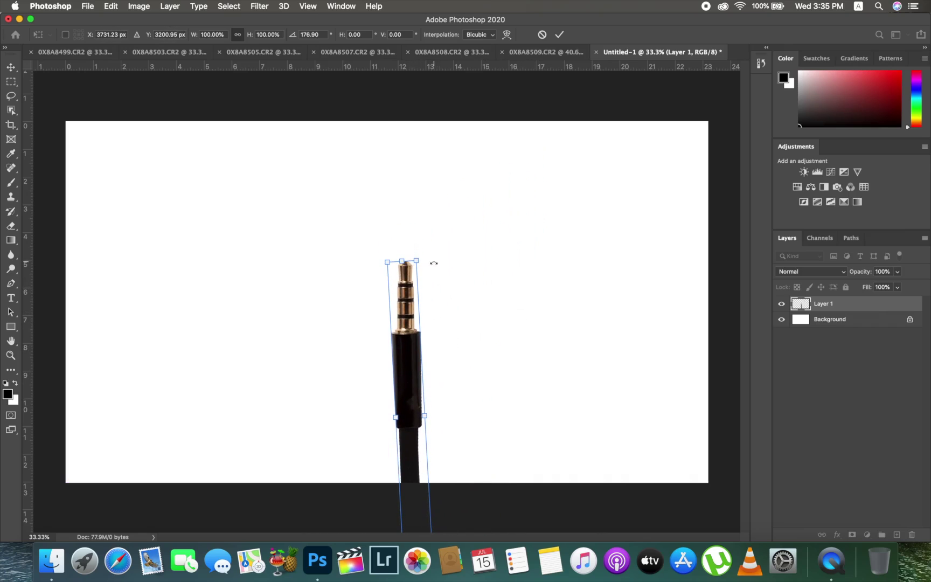
left_click_drag(423, 252, 429, 255)
left_click_drag(407, 372, 378, 387)
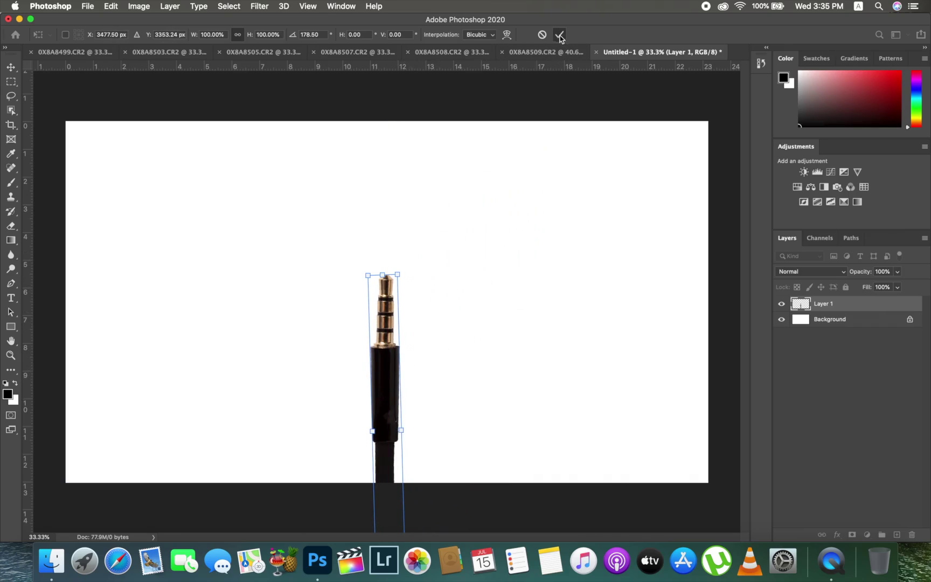
left_click(560, 36)
Open the Liquify filter on the jack layer and nudge the gold tip slightly left with a 1000-size warp brush.
left_click(264, 7)
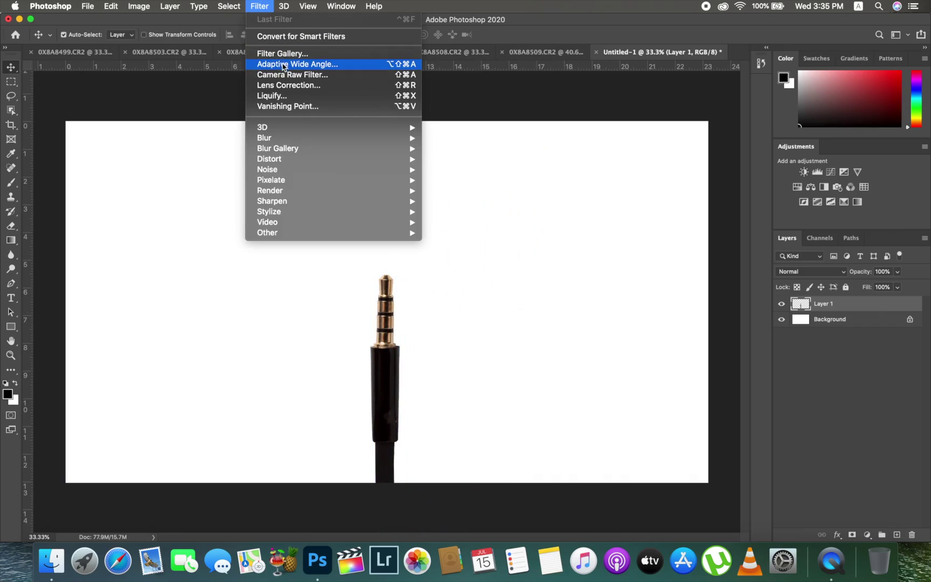
left_click(286, 95)
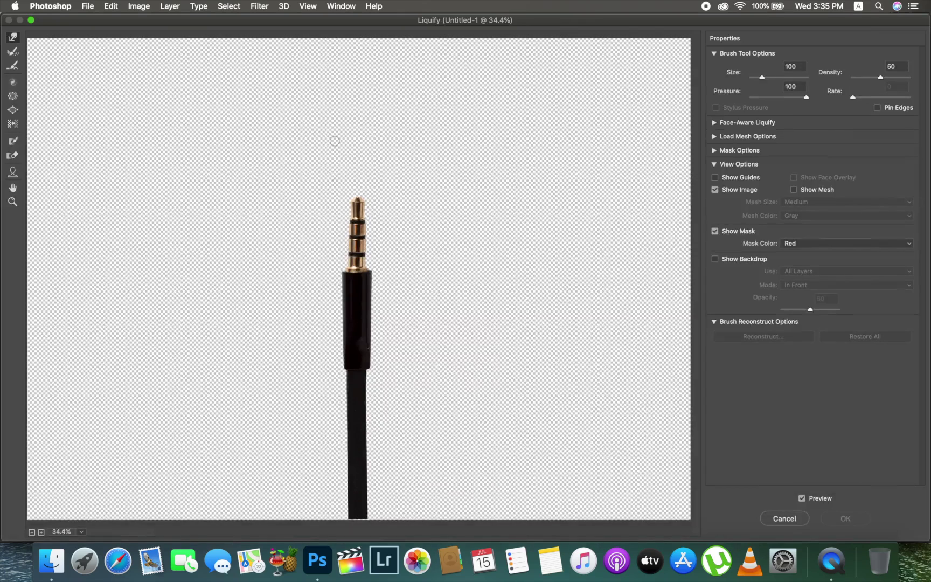
key("bracketright")
key("bracketright")
key("bracketright")
key("bracketright")
key("bracketright")
key("bracketright")
key("bracketright")
key("bracketright")
left_click_drag(360, 223, 357, 223)
left_click(357, 222)
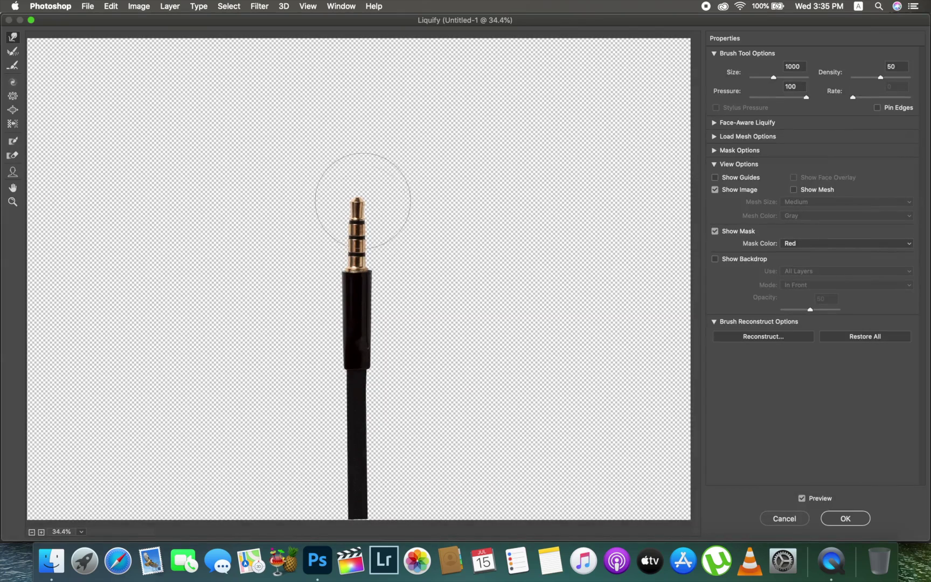
Refine the jack with a resized warp brush, apply Liquify, and shift the jack slightly right on the canvas.
key("bracketleft")
key("bracketleft")
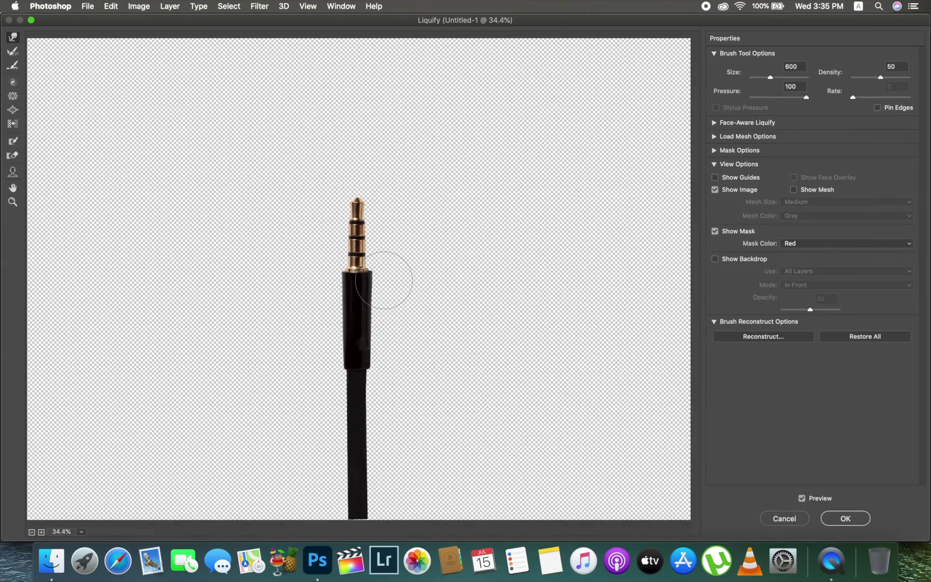
key("bracketleft")
key("bracketleft")
key("bracketleft")
key("bracketleft")
key("bracketright")
key("bracketright")
key("bracketright")
key("bracketright")
key("bracketright")
key("Return")
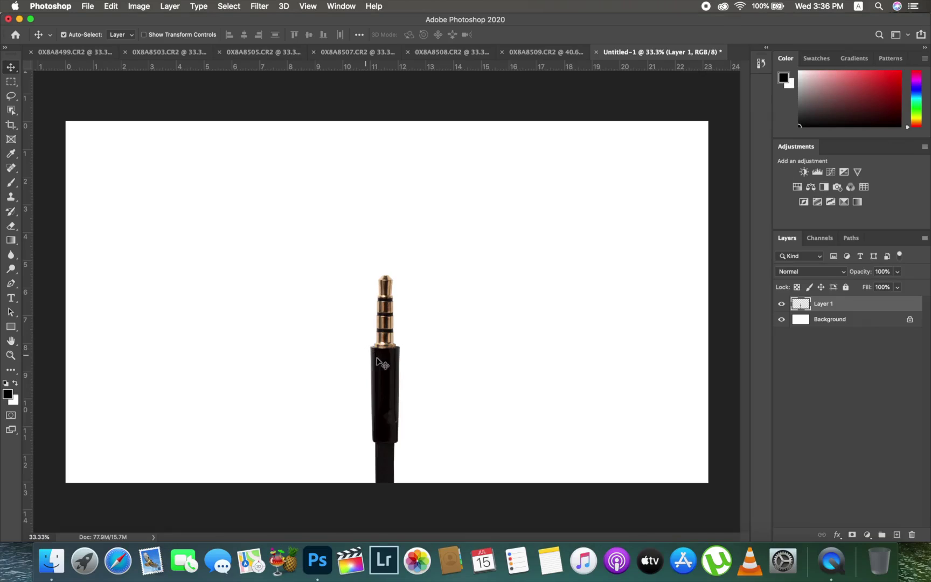
left_click_drag(385, 381, 390, 379)
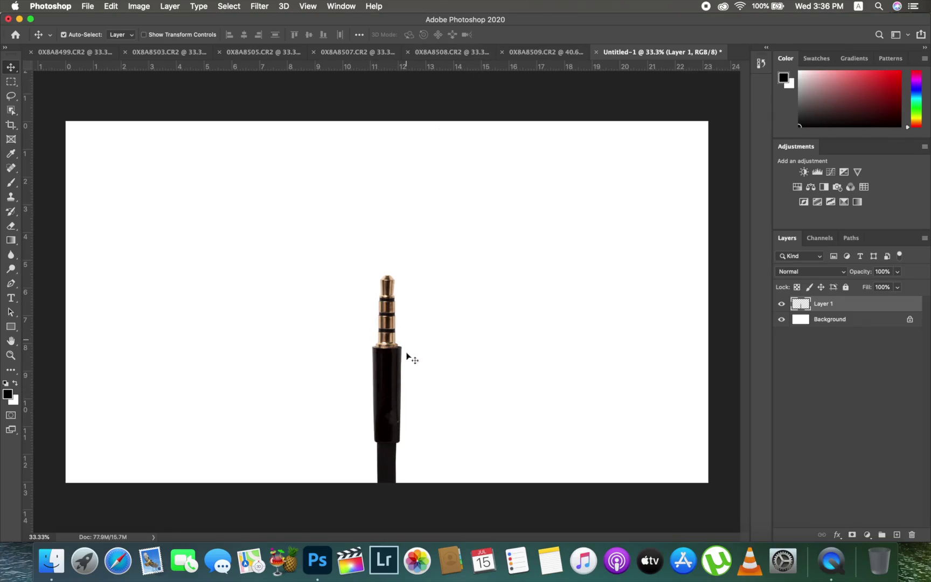
Remove the white hair from the lower right side of the black jack barrel with the Spot Healing Brush.
key("super+plus")
key("super+plus")
key("super+plus")
key("j")
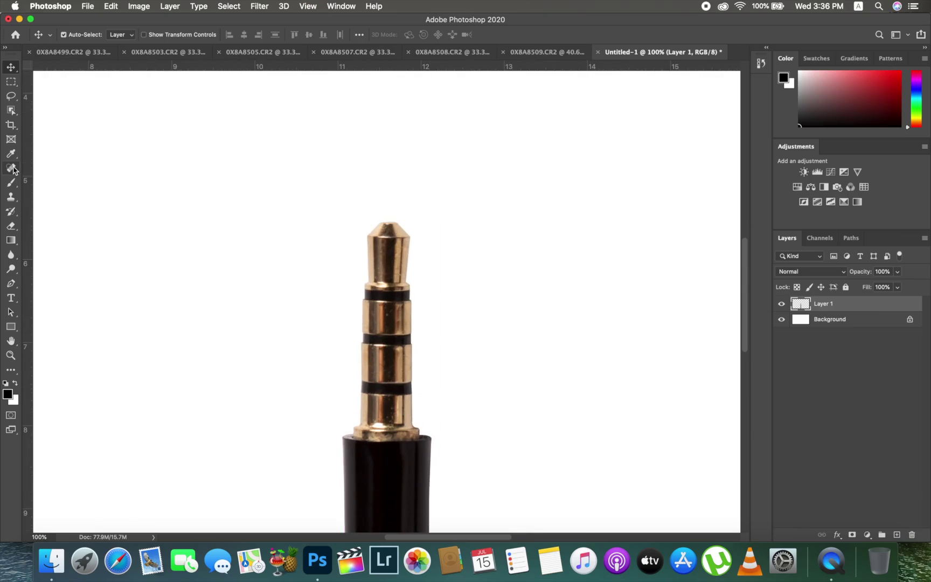
key("super+plus")
key("super+plus")
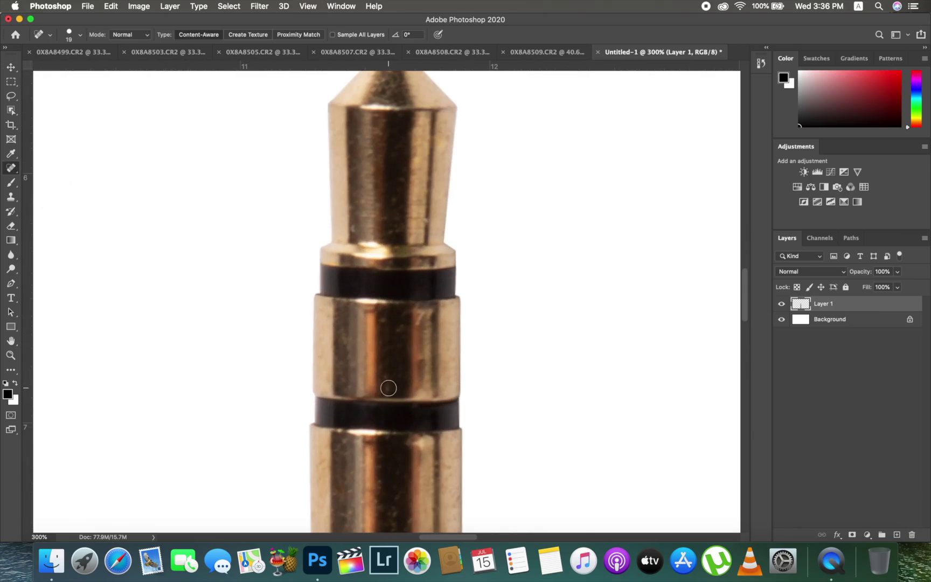
scroll(399, 407, "down", 5)
scroll(395, 388, "down", 5)
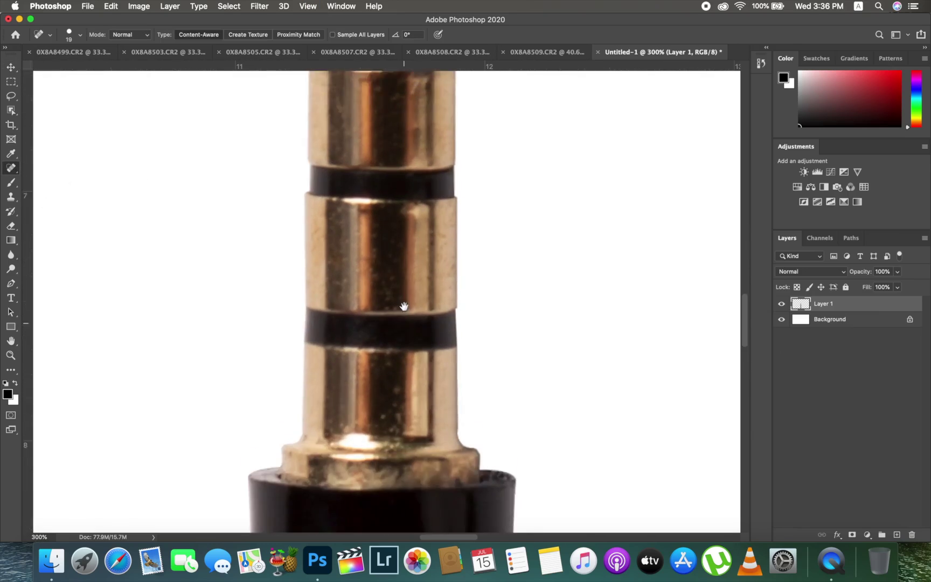
scroll(412, 390, "down", 10)
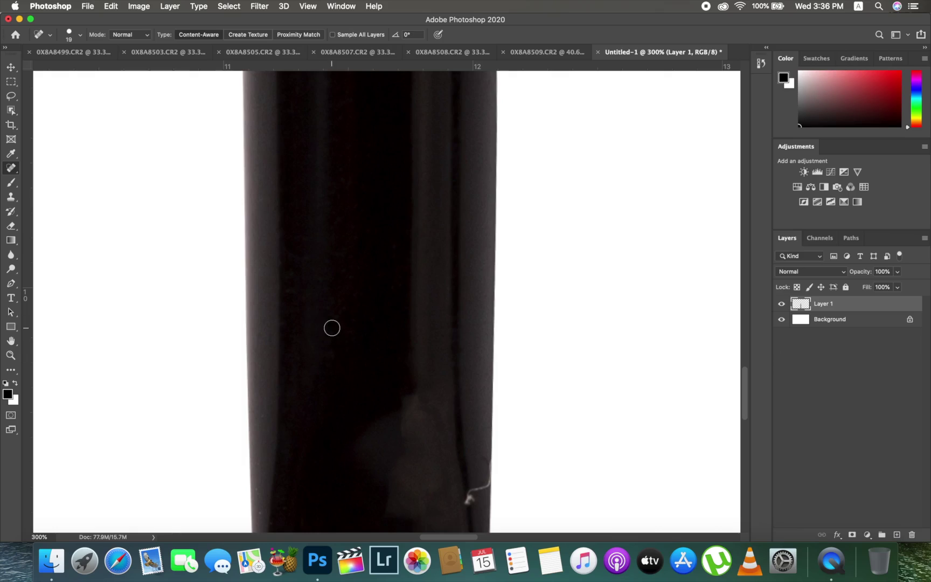
scroll(389, 285, "down", 4)
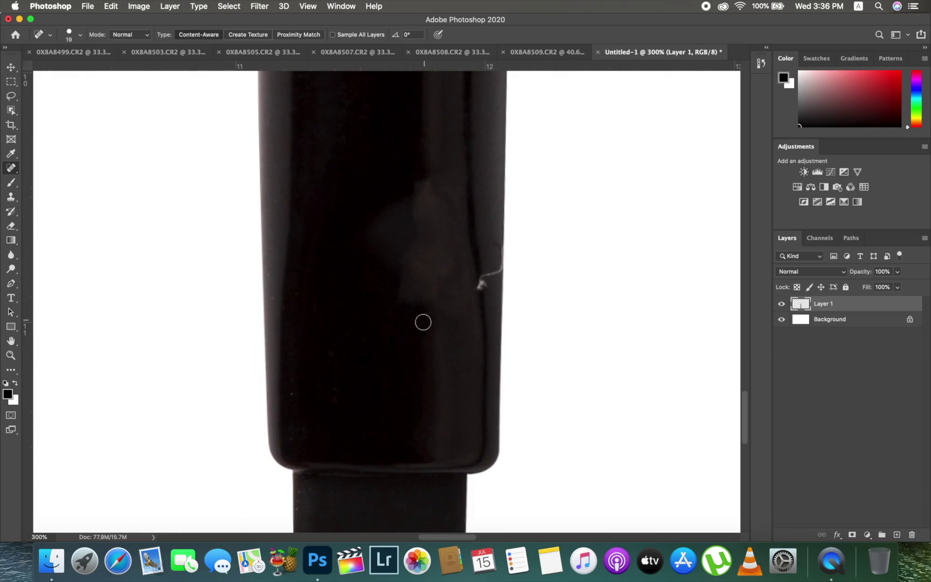
left_click_drag(485, 277, 482, 293)
Cover the grey reflection patch on the black jack barrel using a larger Clone Stamp brush sampled from the clean dark area above.
left_click_drag(421, 214, 444, 316)
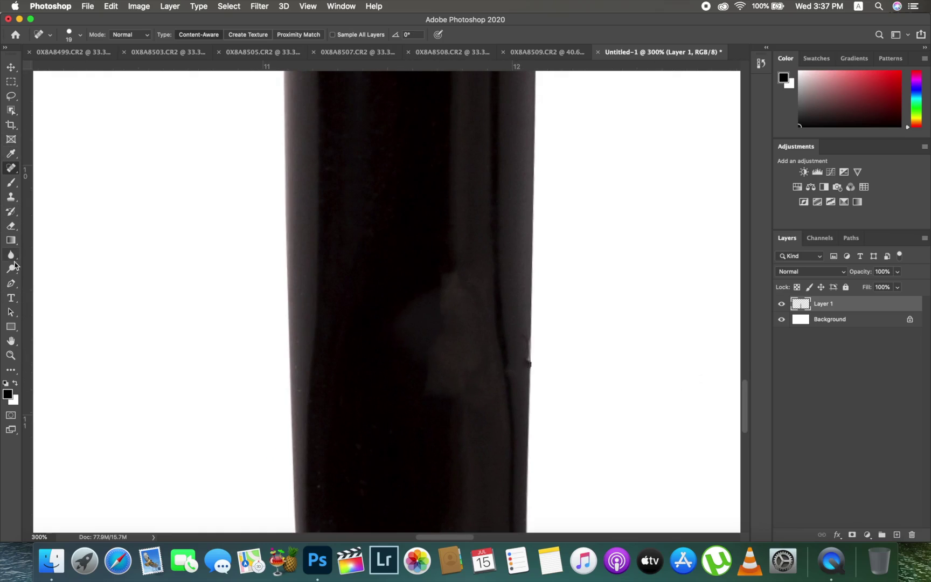
left_click(11, 197)
left_click(59, 192)
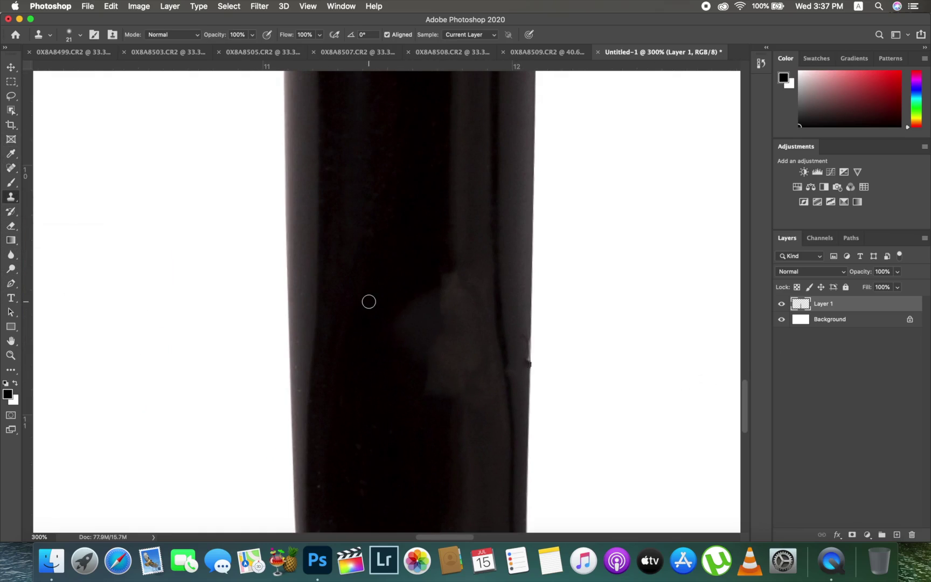
key("bracketright")
key("bracketright")
key("bracketright")
key("bracketright")
key("bracketright")
key("bracketright")
key("bracketright")
left_click(421, 222, "alt")
left_click_drag(430, 282, 433, 413)
left_click(425, 248, "alt")
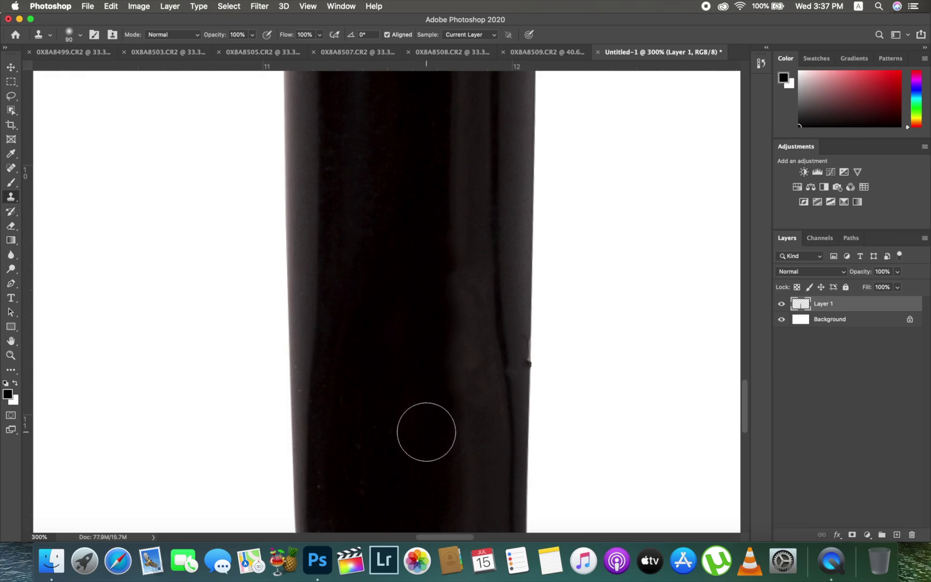
left_click(426, 181, "alt")
left_click_drag(435, 273, 439, 424)
key("super+0")
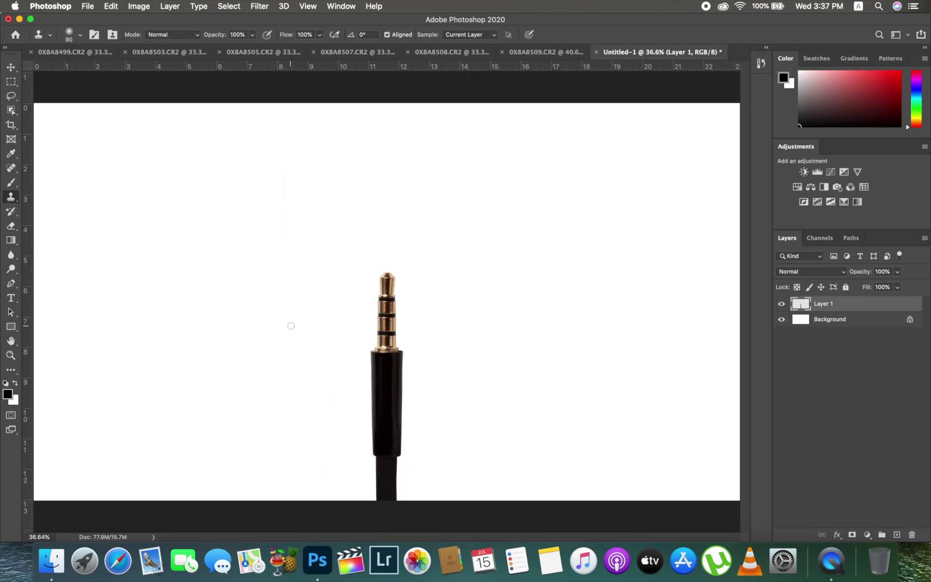
Start a Pen path in 0X8A8508.CR2 at the lower image edge on the left side of the remote's cable.
key("v")
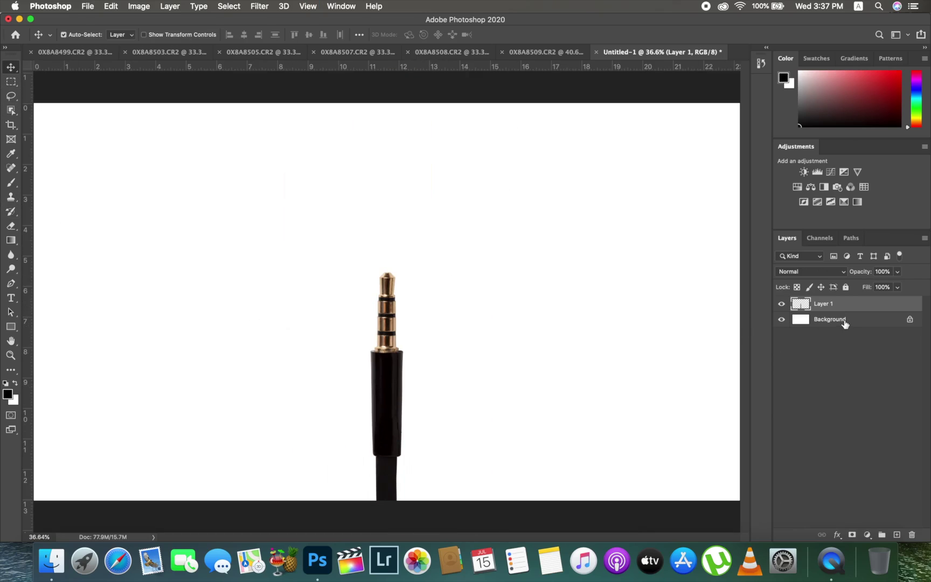
left_click(546, 52)
left_click(477, 52)
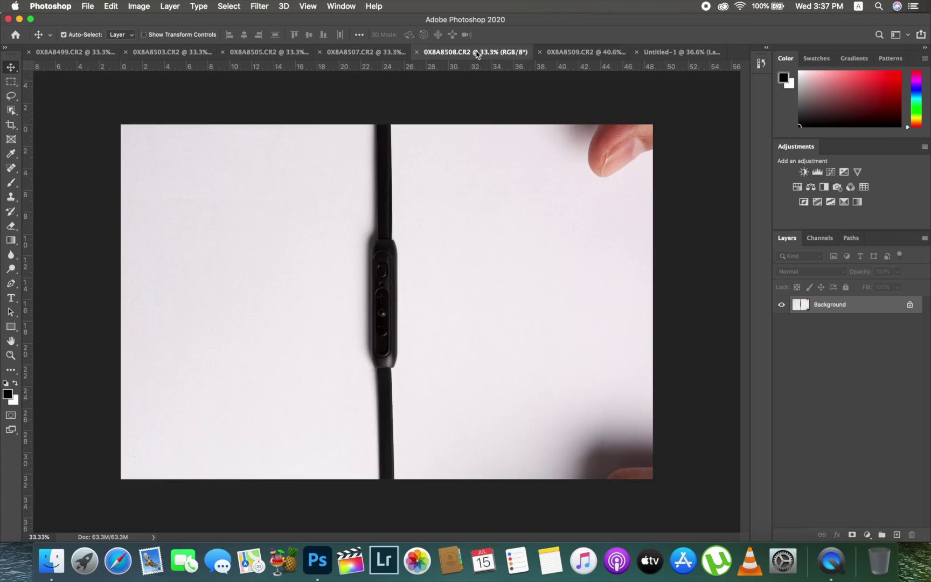
key("p")
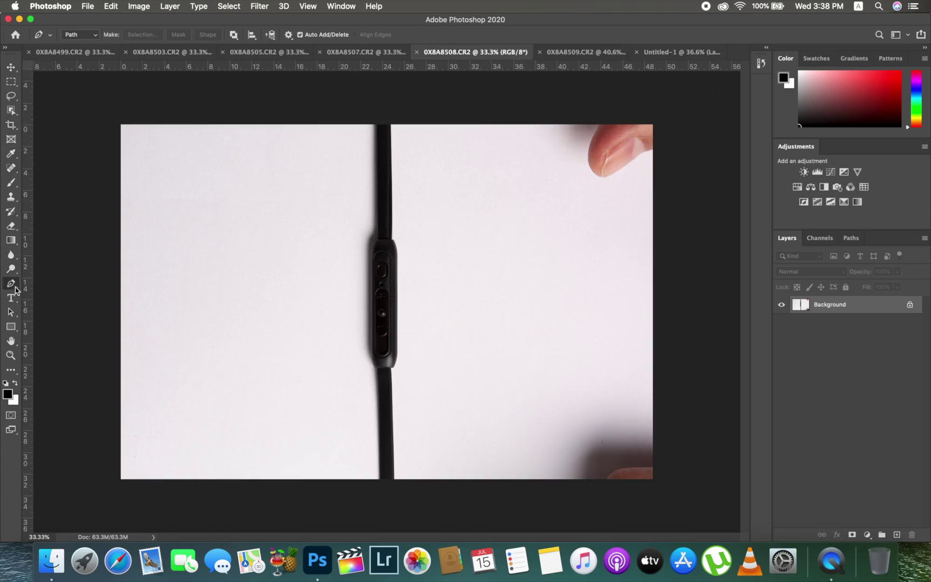
key("super+plus")
key("super+plus")
key("super+plus")
key("super+plus")
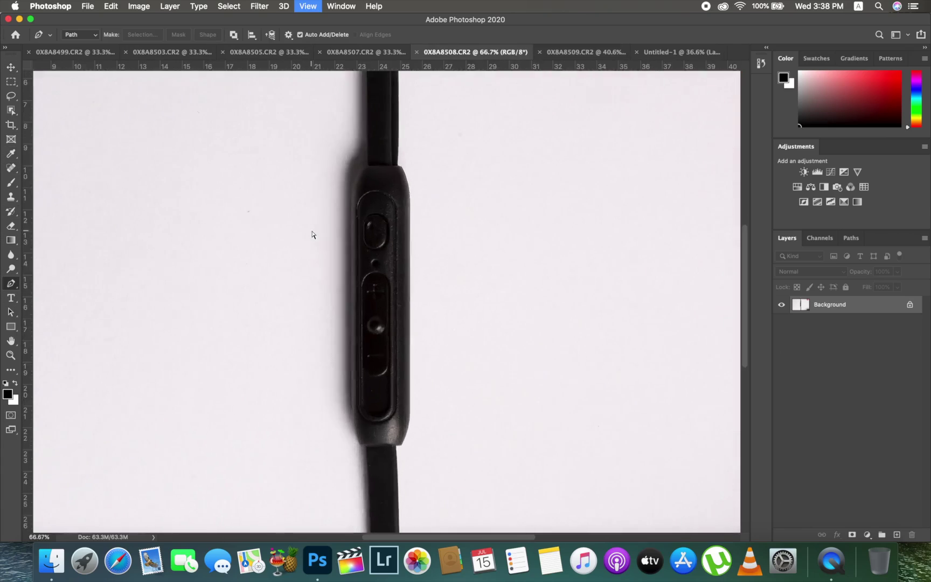
left_click_drag(364, 308, 372, 140)
left_click_drag(408, 325, 402, 205)
scroll(399, 350, "down", 5)
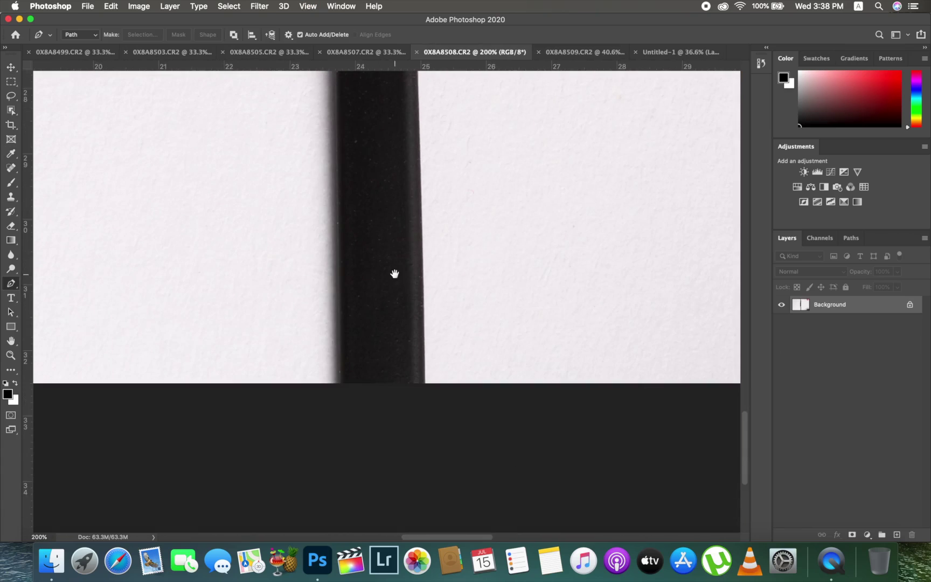
left_click(340, 386)
Trace the left edge of the lower cable up to just below the remote.
scroll(354, 261, "up", 2)
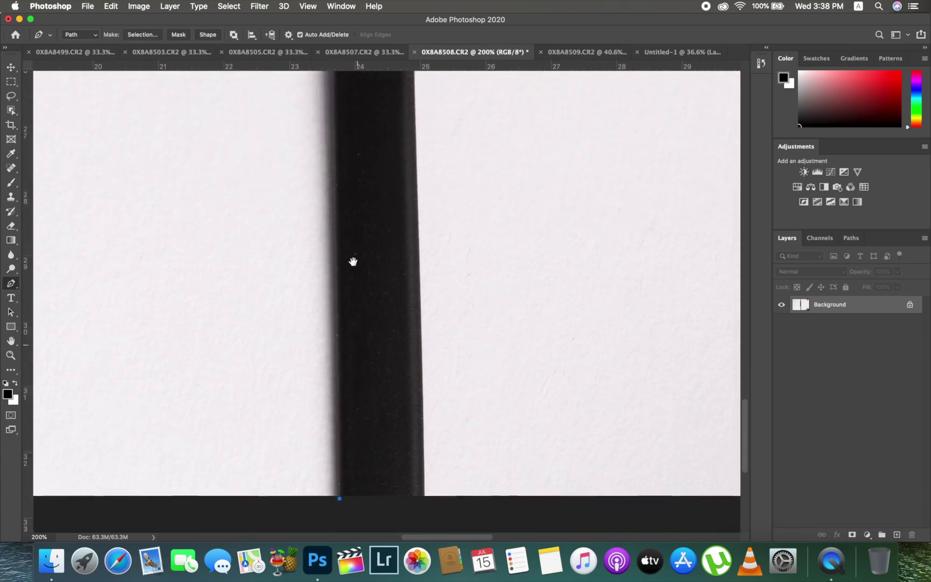
scroll(344, 205, "down", 3)
left_click_drag(351, 158, 379, 358)
left_click(366, 160)
left_click_drag(371, 143, 388, 415)
scroll(389, 413, "up", 3)
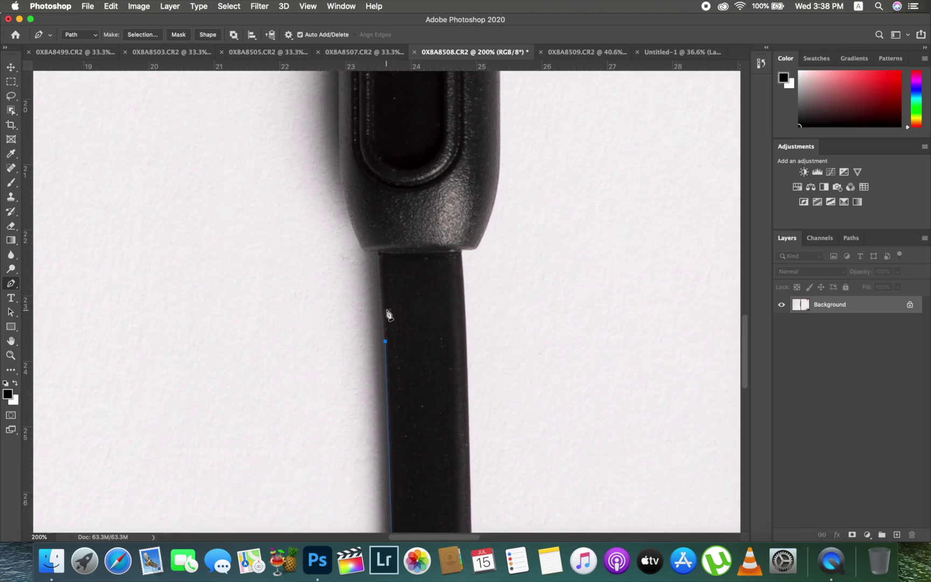
Continue the path around the remote's lower-left corner and up its left side.
scroll(388, 312, "up", 3)
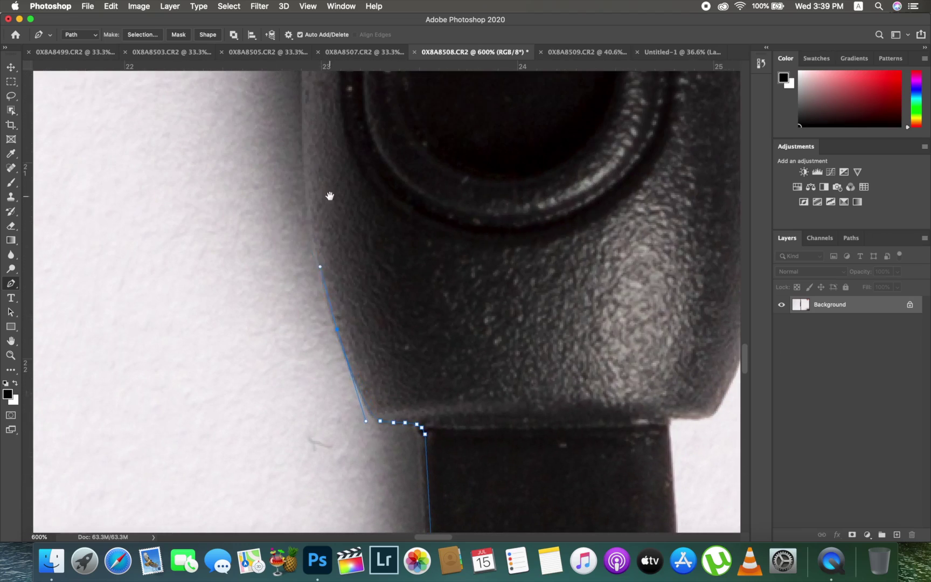
scroll(330, 195, "up", 15)
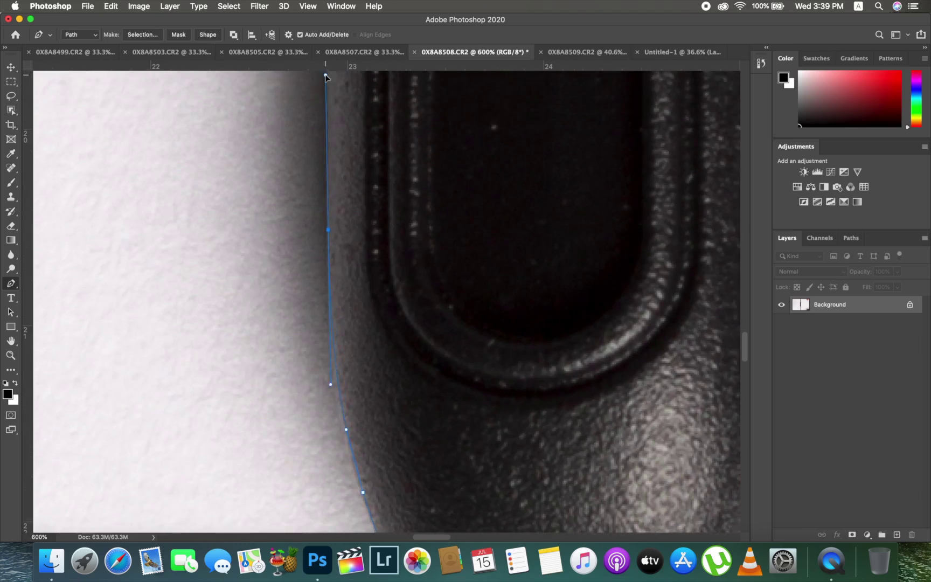
left_click(376, 171)
left_click_drag(395, 178, 392, 447)
left_click(371, 283)
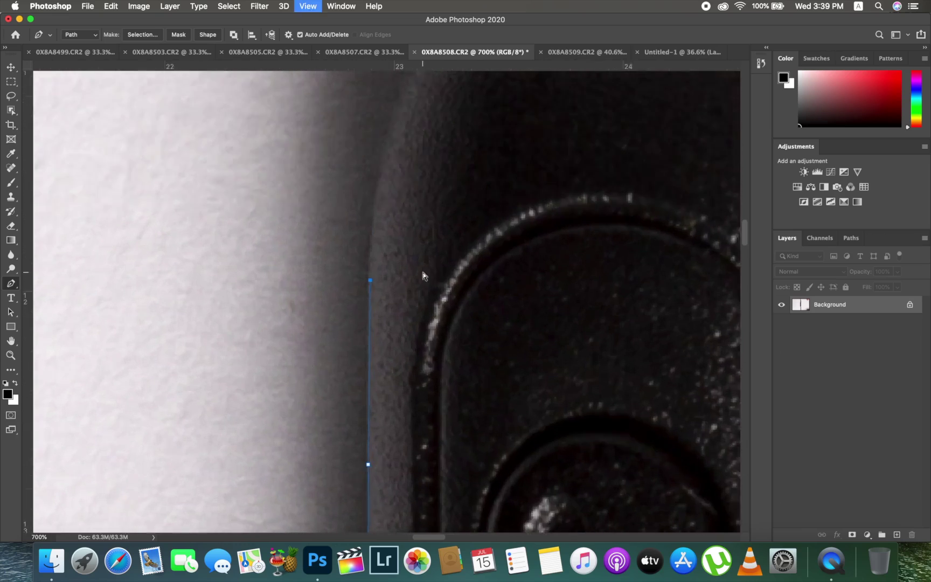
Trace the remote's upper-left curve to the point where the upper cable meets the housing.
key("super+minus")
key("super+minus")
key("super+minus")
key("super+minus")
mouse_move(342, 272)
left_mouse_down()
mouse_move(374, 231)
mouse_move(347, 267)
left_mouse_up()
key("super+plus")
key("super+plus")
key("super+plus")
left_click(349, 215)
left_click(357, 214)
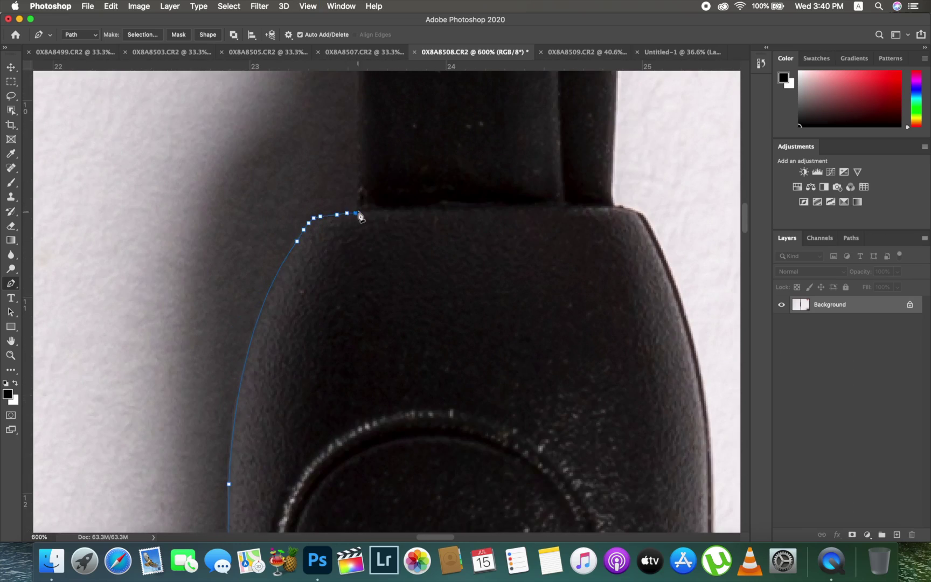
Extend the path up the upper cable's left edge and across above the image's top edge.
scroll(353, 172, "up", 20)
left_click(332, 176)
left_click(544, 160)
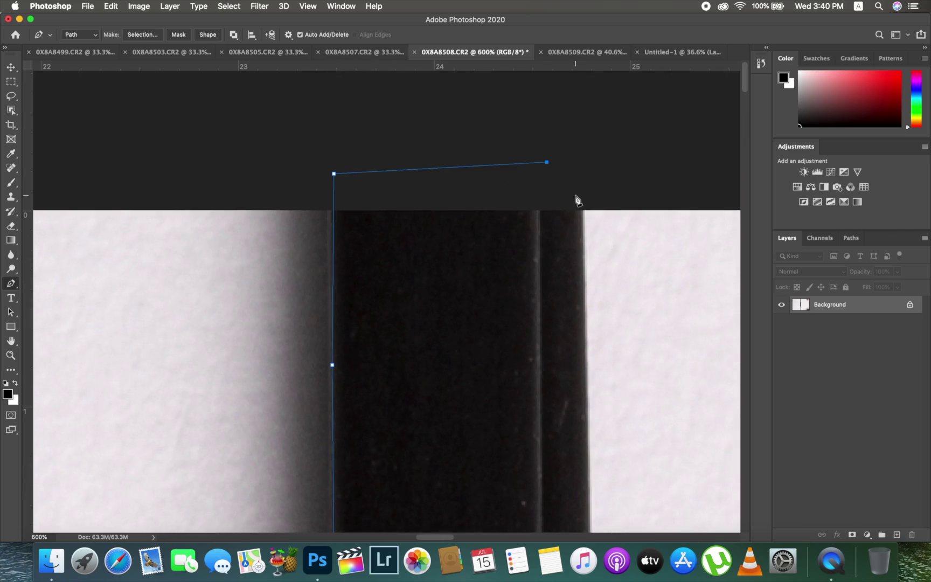
Trace down the upper cable's right edge to the remote's upper-right corner.
scroll(576, 297, "down", 17)
left_click(558, 331)
key("super+plus")
scroll(558, 332, "down", 6)
left_click(588, 277)
left_click(584, 361)
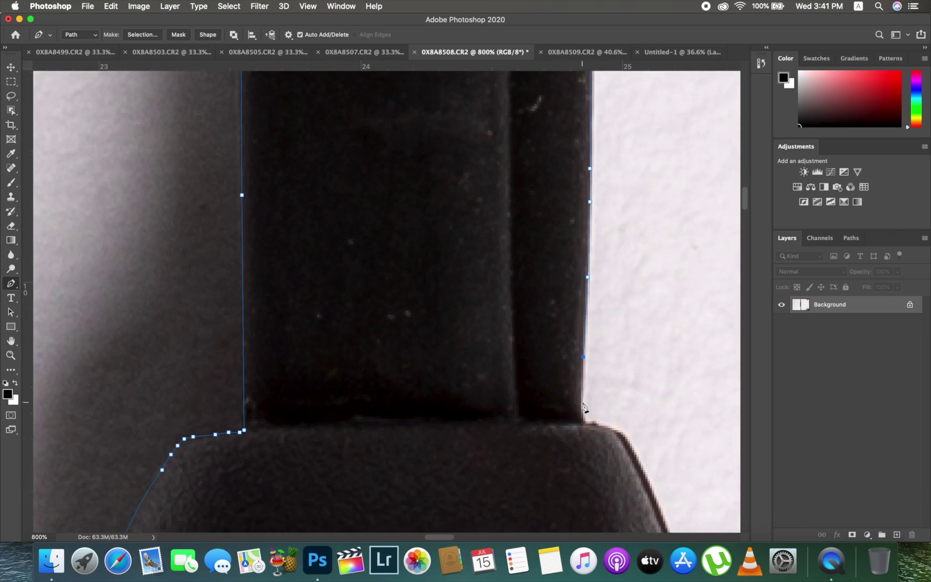
left_click(583, 402)
left_click(583, 415)
left_click(593, 421)
Continue the path around the remote's upper-right curve and down its straight right side.
scroll(619, 433, "down", 10)
scroll(654, 287, "down", 15)
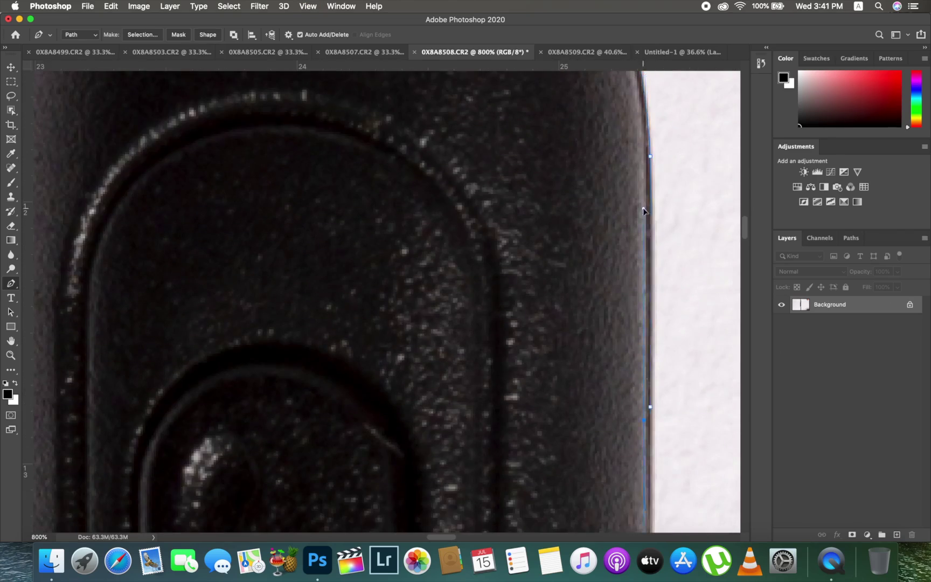
left_click_drag(570, 299, 559, 108)
left_click(580, 399)
left_click_drag(543, 457, 569, 161)
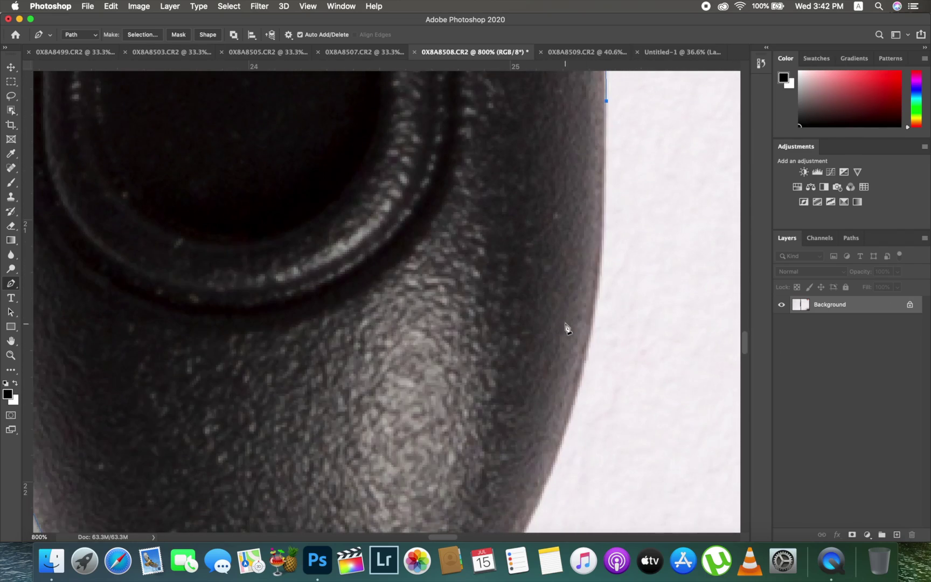
Trace the remote's lower-right curve and the lower cable's right edge, closing the path below the image's bottom edge.
left_click_drag(588, 361, 583, 378)
left_click_drag(544, 404, 618, 216)
left_click_drag(601, 344, 576, 387)
scroll(528, 379, "down", 20)
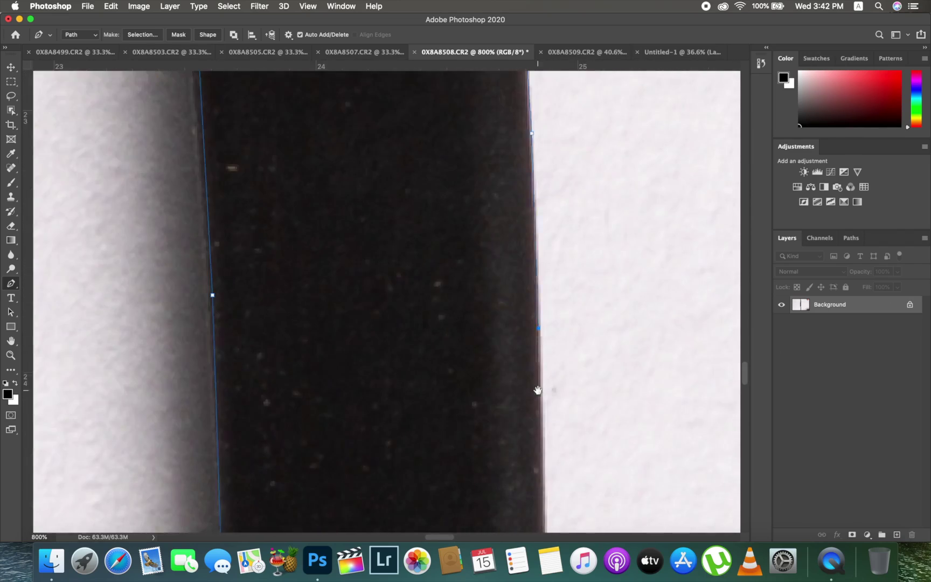
scroll(511, 350, "down", 10)
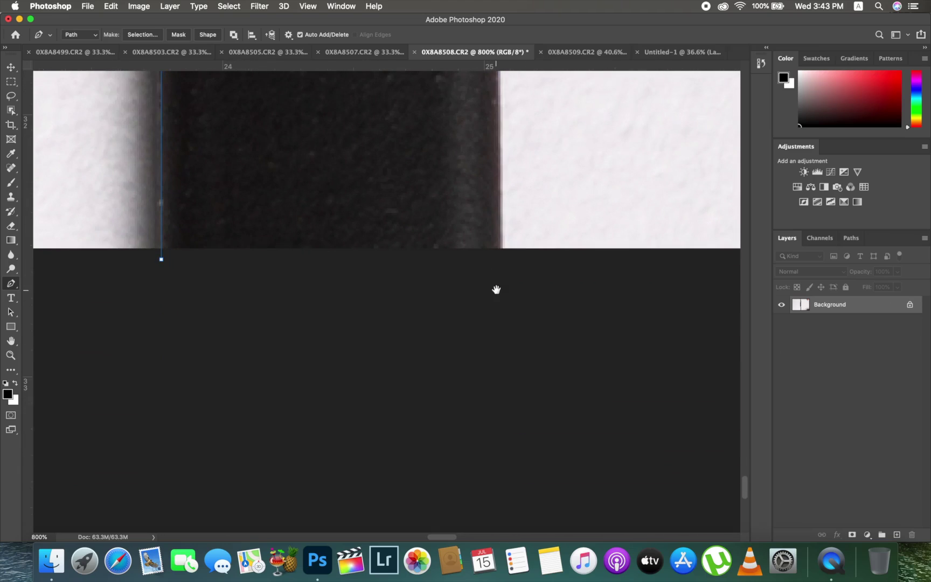
left_click(161, 259)
Convert the closed path around the remote and its cables into a selection.
right_click(280, 174)
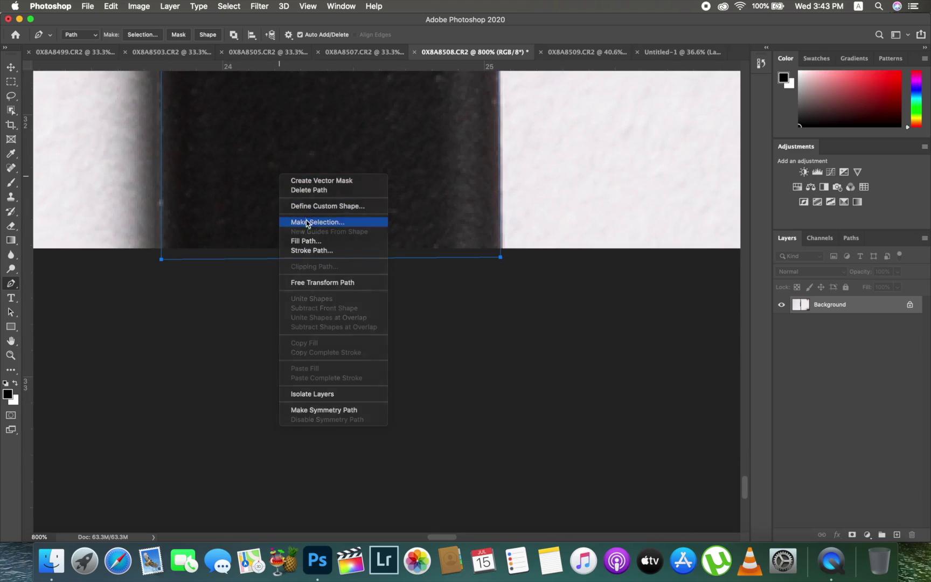
left_click(310, 216)
left_click(527, 225)
Move the selected remote cutout into the Untitled-1 composite, to the left of the audio jack.
key("super+minus")
key("super+minus")
key("super+minus")
key("super+minus")
key("super+minus")
key("super+minus")
key("super+minus")
key("super+minus")
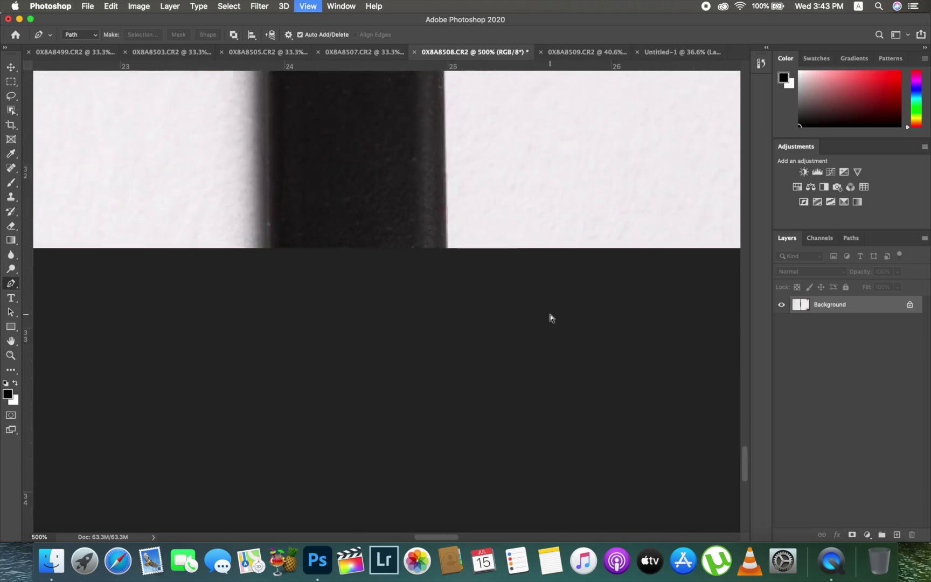
key("super+minus")
key("super+minus")
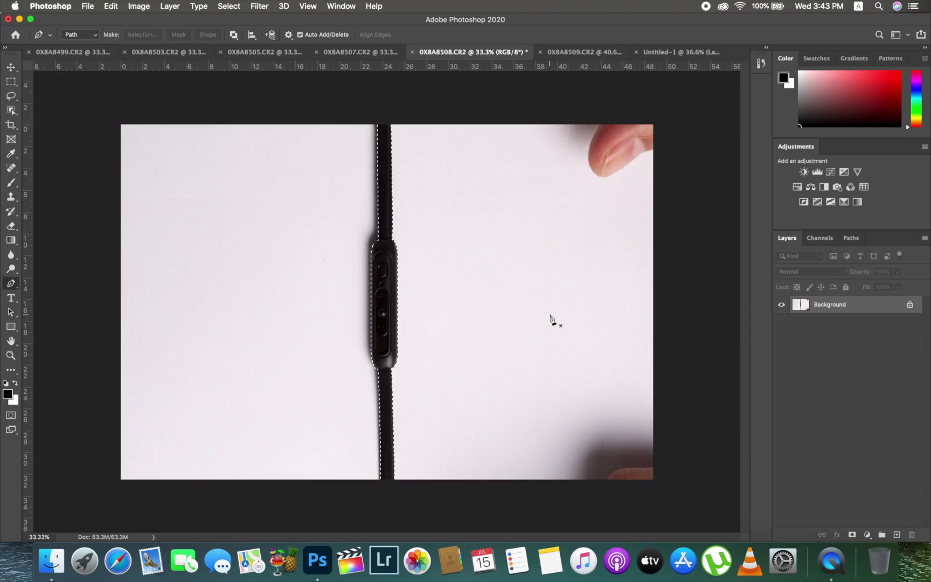
left_click(10, 68)
left_click_drag(592, 131, 641, 86)
left_click_drag(327, 237, 153, 290)
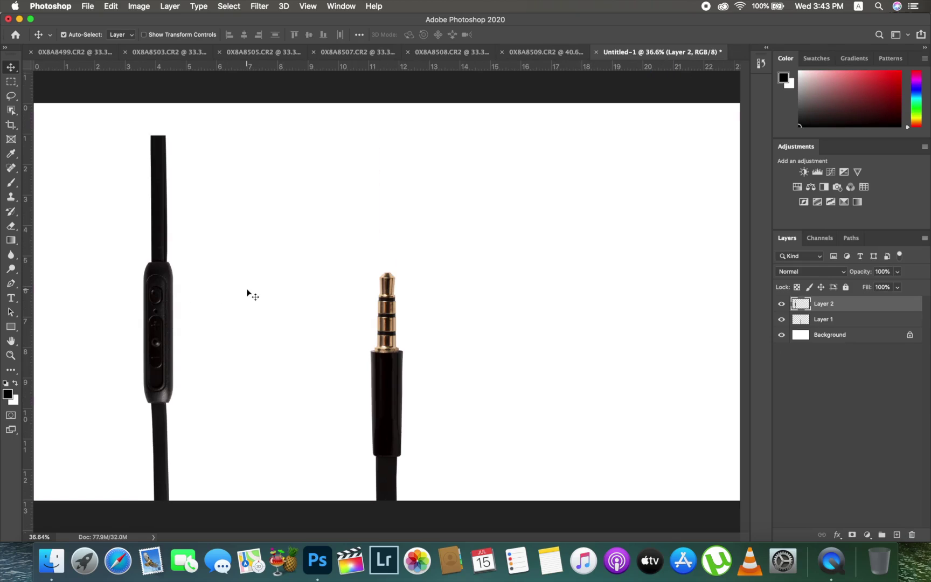
Raise the remote until it is vertically centred on the canvas and scale it to 132.88%.
key("super+minus")
key("super+minus")
left_click_drag(243, 323, 243, 302)
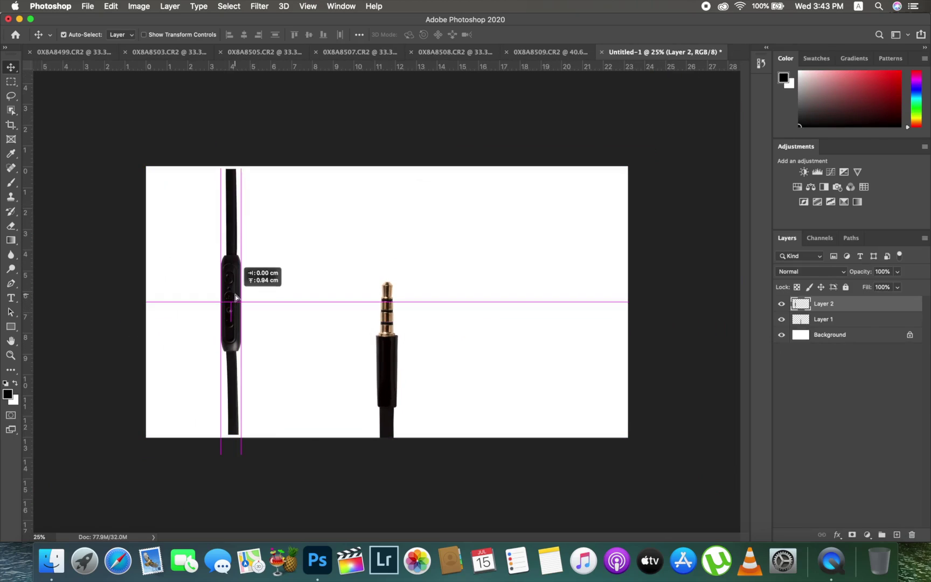
key("super+t")
left_click_drag(237, 432, 266, 475)
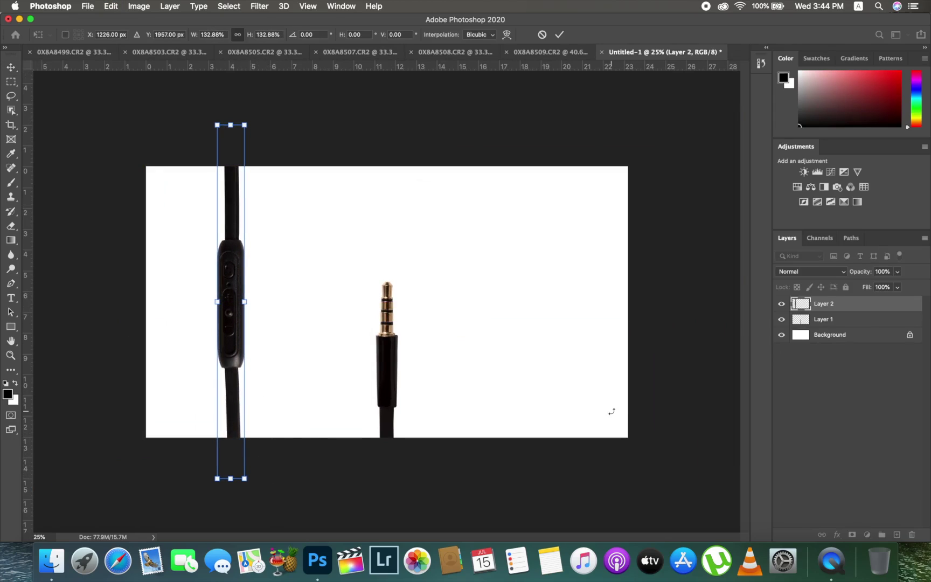
key("Return")
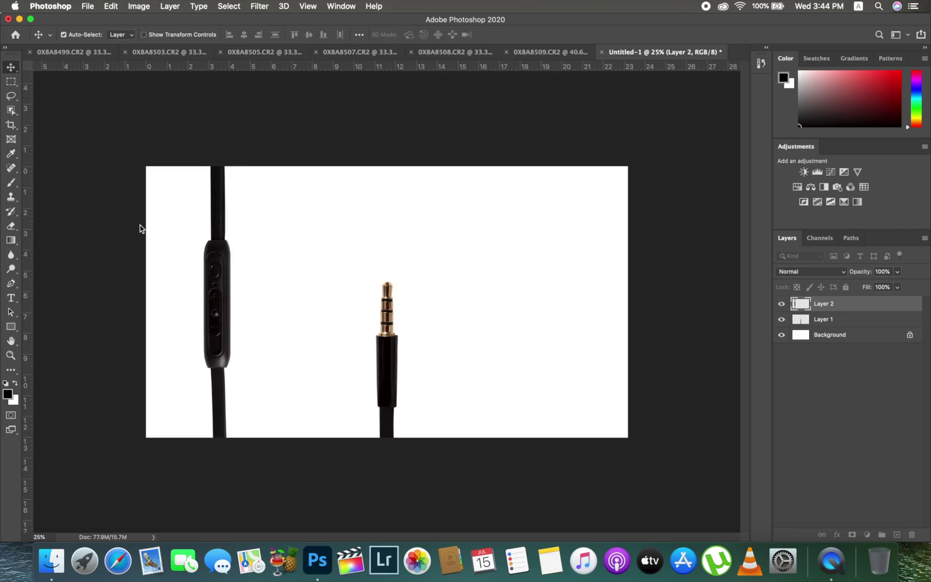
Move the remote slightly farther left and rotate it slightly with Free Transform.
left_click_drag(235, 322, 219, 321)
key("ctrl+t")
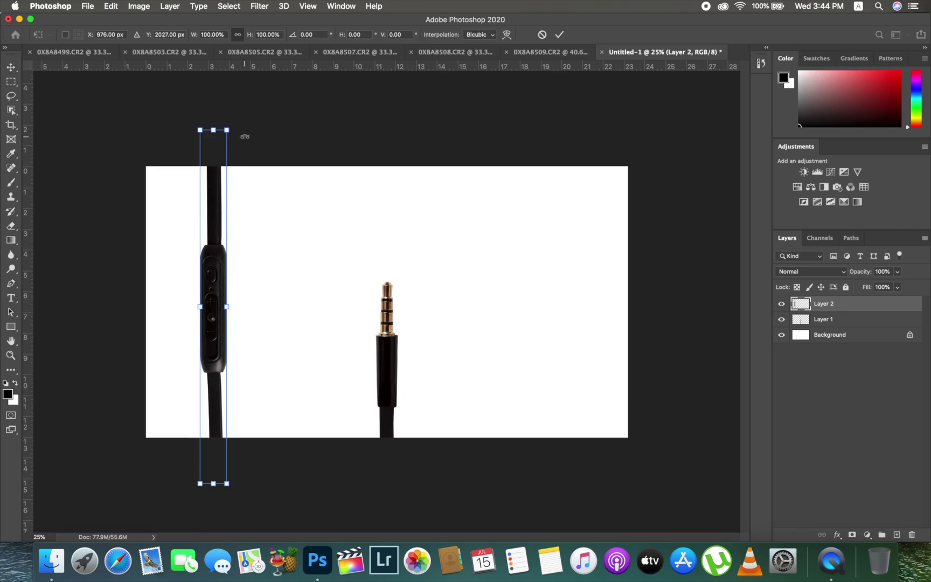
left_click_drag(235, 128, 239, 116)
key("Return")
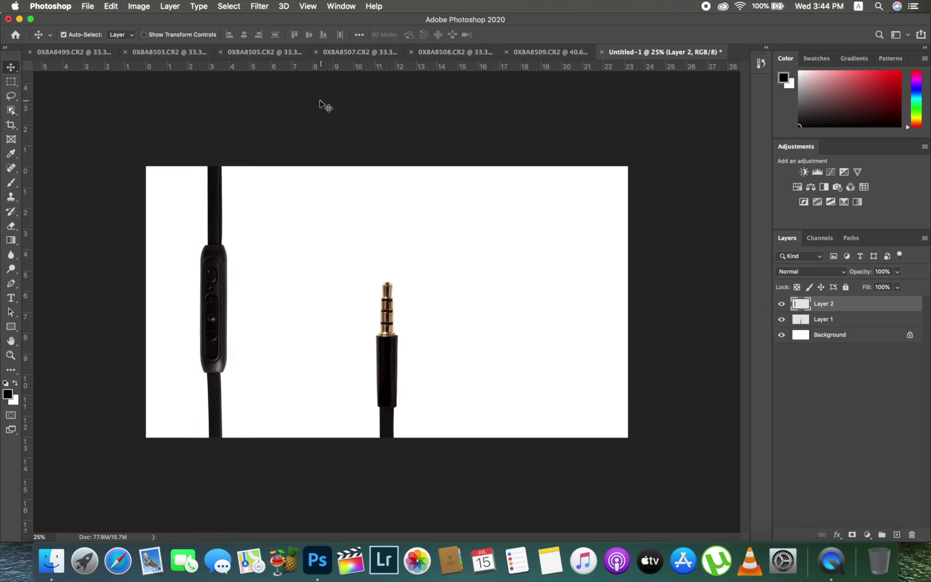
Start the Liquify filter and warp the cable just below the remote with a size 600 brush.
left_click(260, 6)
left_click(281, 96)
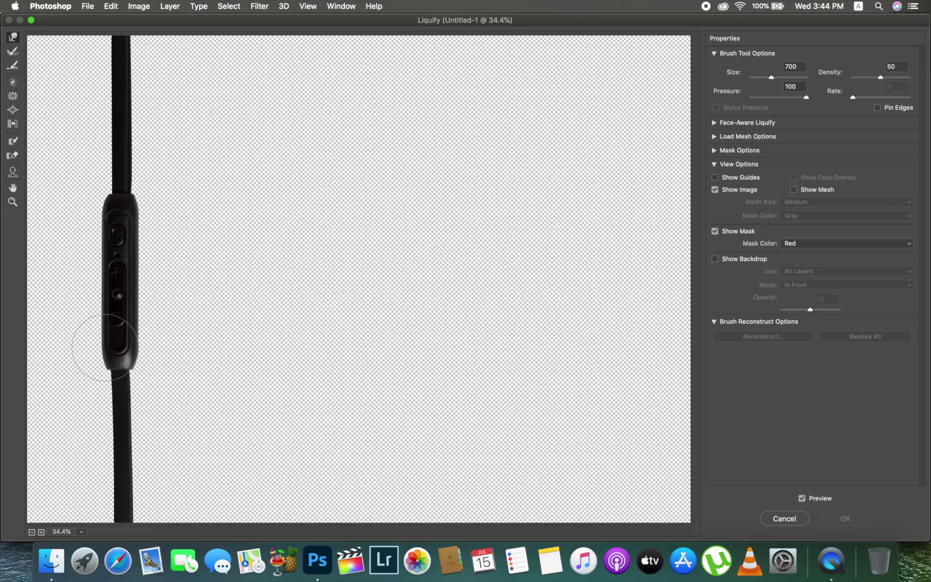
key("bracketleft")
left_click_drag(119, 349, 108, 316)
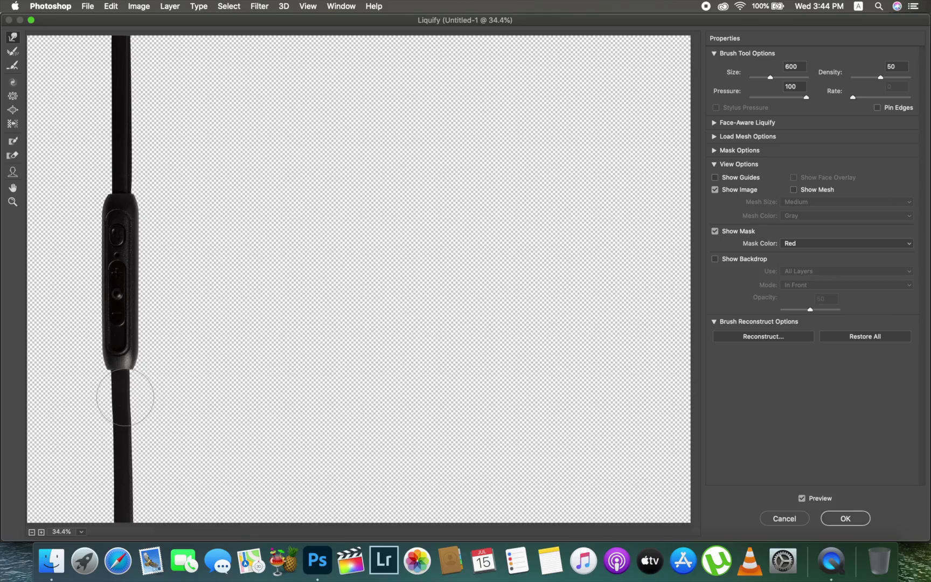
left_click_drag(132, 416, 134, 416)
Straighten the rest of the lower cable and nudge the remote using larger warp brushes, up to size 2300.
key("bracketright")
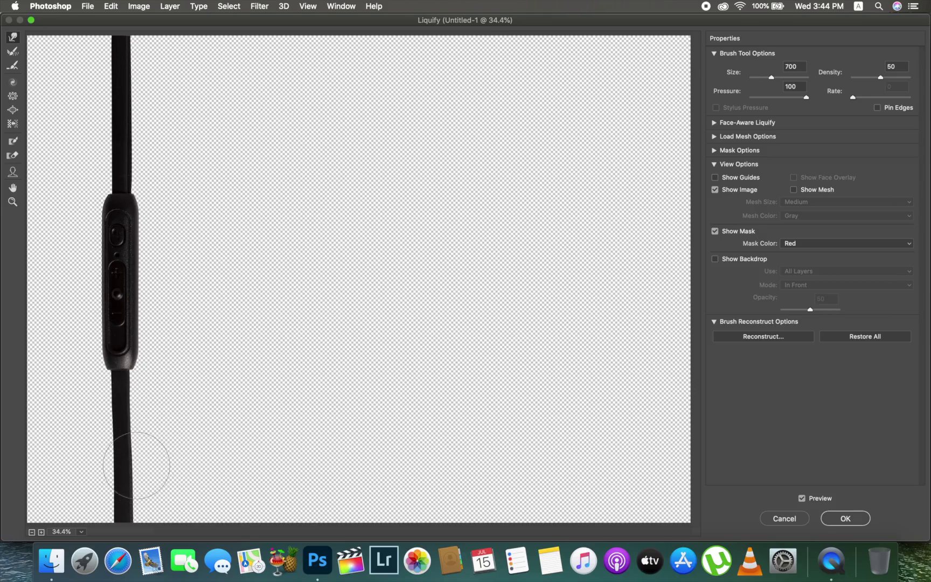
key("bracketright")
key("bracketright")
key("bracketright")
key("bracketright")
key("bracketright")
key("bracketright")
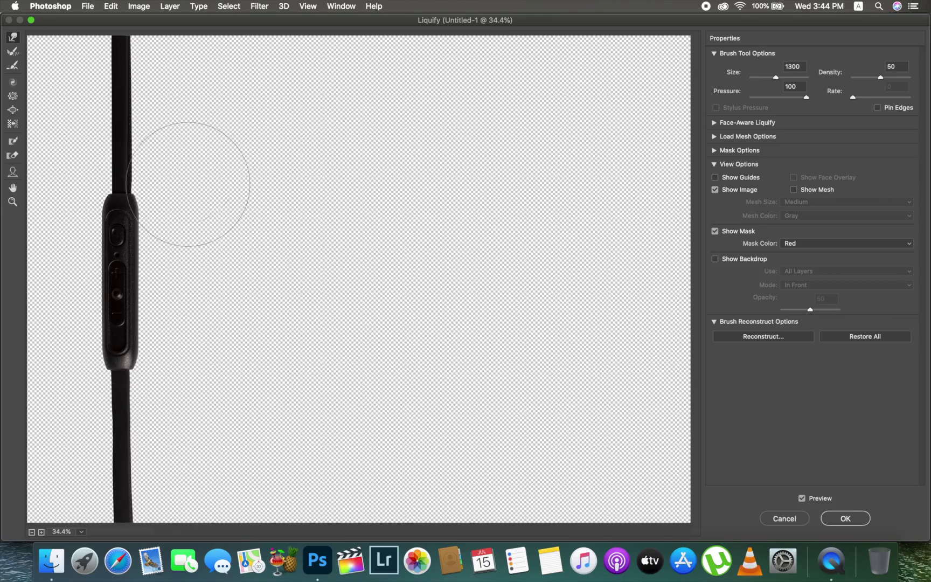
key("bracketright")
key("bracketright")
key("bracketright")
key("bracketright")
key("bracketright")
key("bracketright")
key("bracketright")
key("bracketright")
key("bracketright")
key("bracketright")
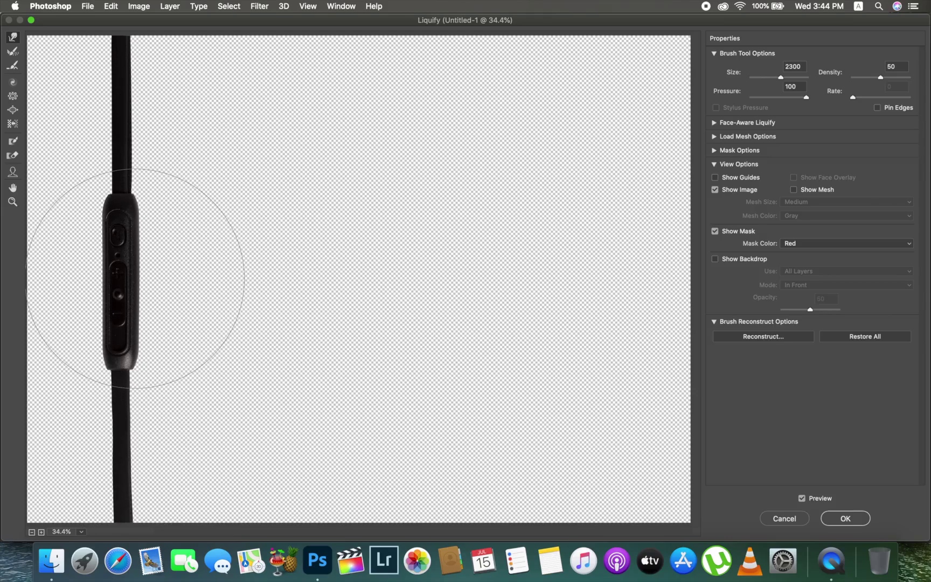
Reduce the warp brush for the remote's lower end and apply the Liquify changes.
key("bracketleft")
key("bracketleft")
key("bracketleft")
key("bracketleft")
key("bracketleft")
key("bracketleft")
key("bracketleft")
key("bracketleft")
key("bracketleft")
key("bracketleft")
key("bracketleft")
key("bracketleft")
key("bracketleft")
key("bracketleft")
key("bracketleft")
key("bracketleft")
key("bracketleft")
key("bracketleft")
key("bracketleft")
key("bracketleft")
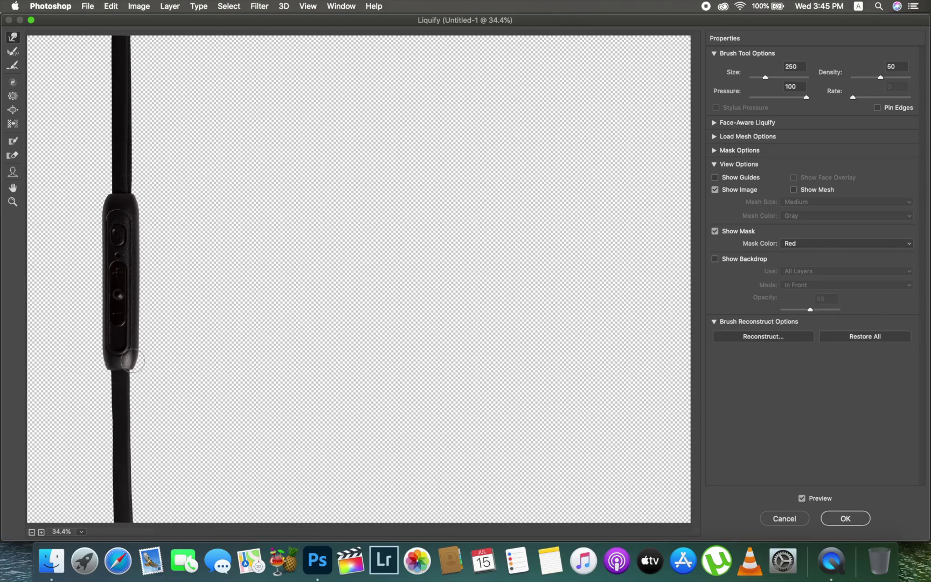
key("bracketright")
key("bracketright")
key("bracketright")
left_click(841, 519)
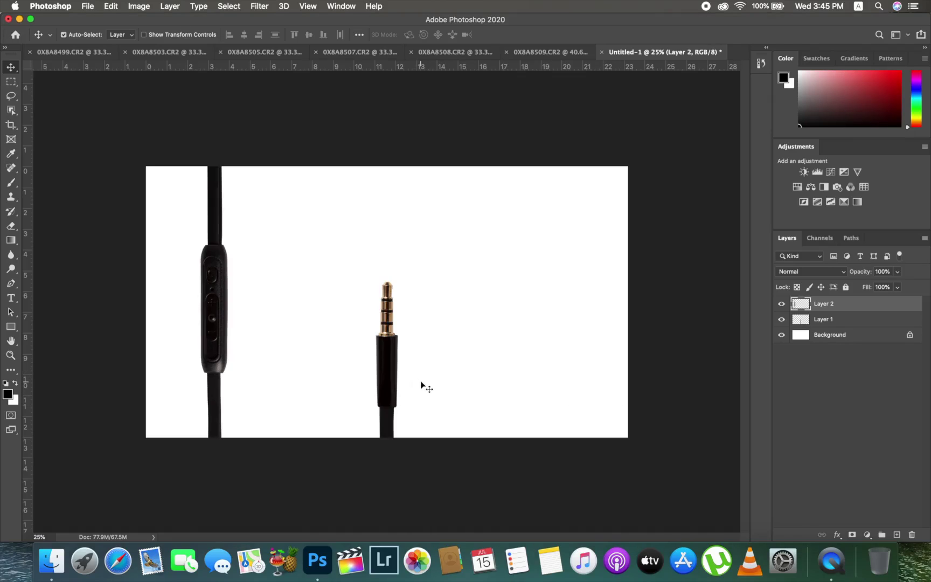
Close the 0X8A8499.CR2 photo and bring up 0X8A8503.CR2 with the HIKER earphone.
left_click(348, 52)
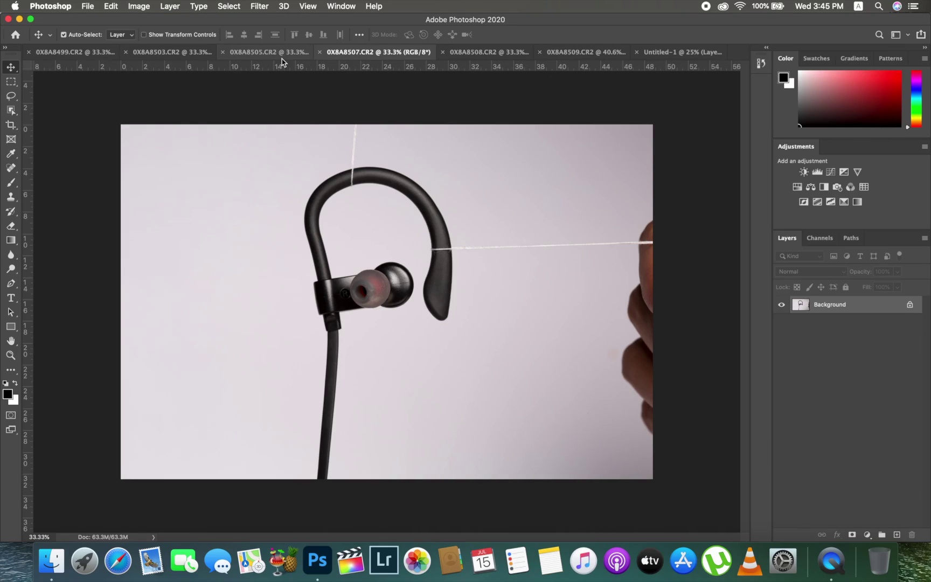
left_click(171, 52)
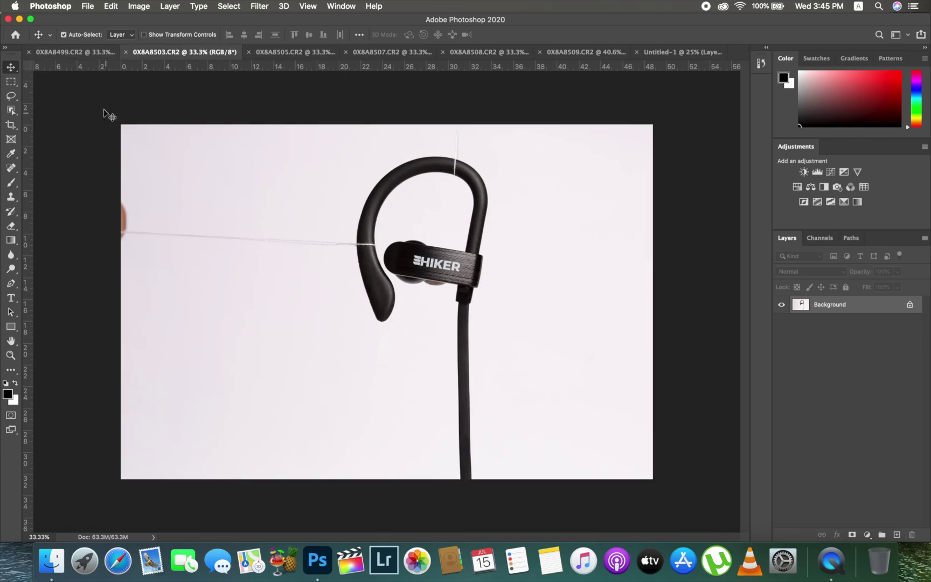
left_click(79, 51)
left_click(29, 53)
left_click(416, 195)
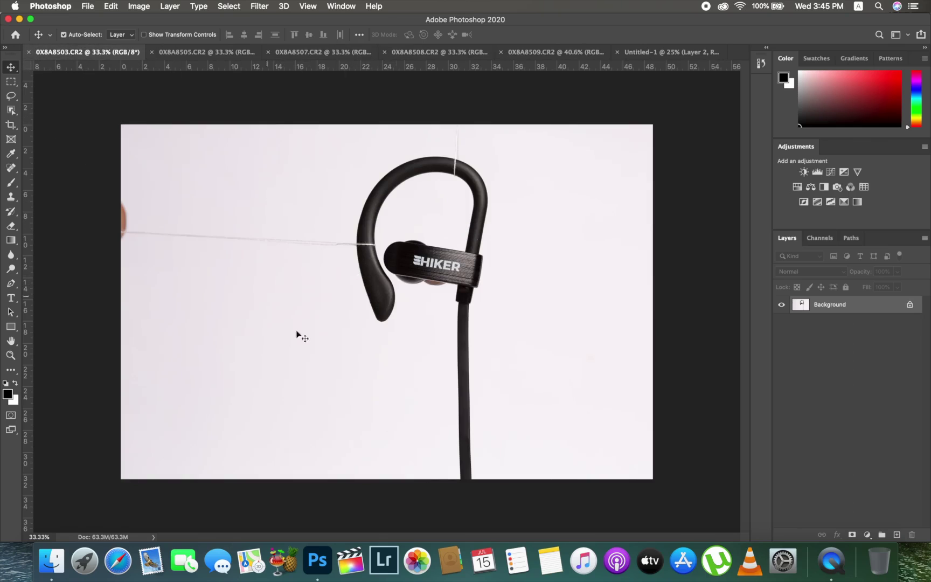
Start a Pen path on the ear hook's inner edge and trace around its rounded lower tip.
left_click(11, 282)
key("super+equal")
key("super+equal")
key("super+equal")
key("super+equal")
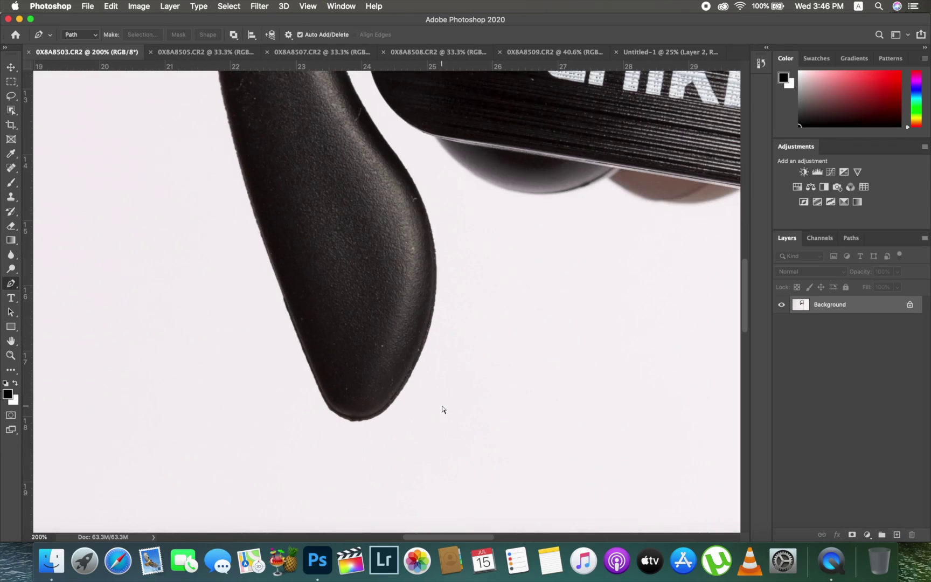
scroll(409, 388, "right", 3)
key("super+equal")
left_click(285, 137)
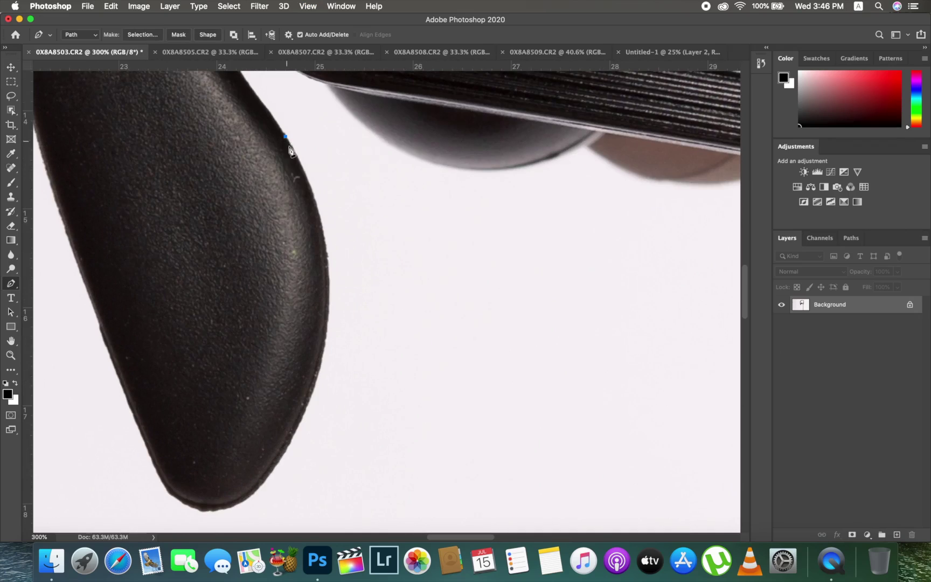
left_click_drag(324, 336, 306, 446)
scroll(319, 366, "down", 5)
scroll(318, 366, "left", 5)
left_click_drag(329, 366, 274, 419)
Continue the path up the ear hook's outer left edge, past the horizontal thread.
scroll(237, 284, "up", 5)
scroll(237, 283, "left", 2)
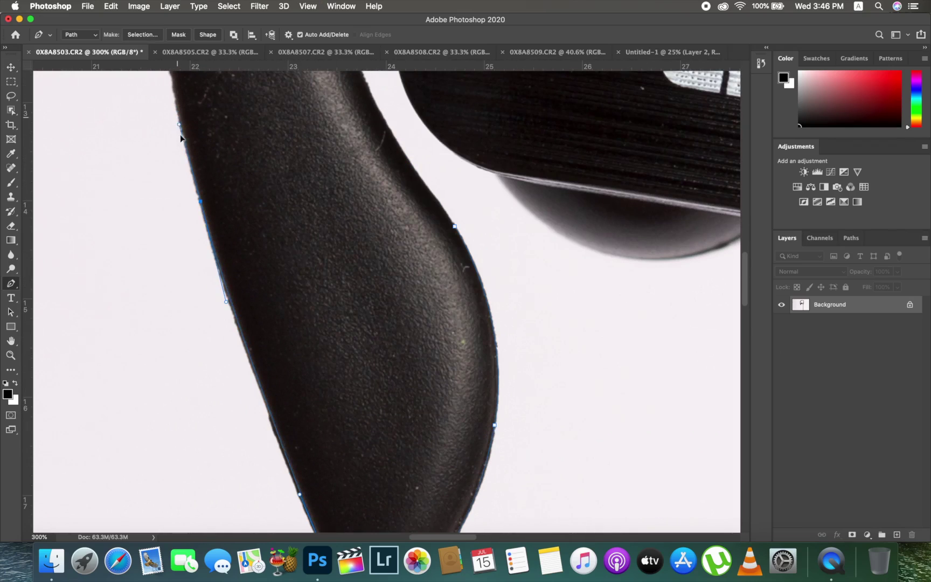
scroll(180, 139, "up", 5)
scroll(227, 188, "up", 5)
left_click_drag(223, 209, 228, 188)
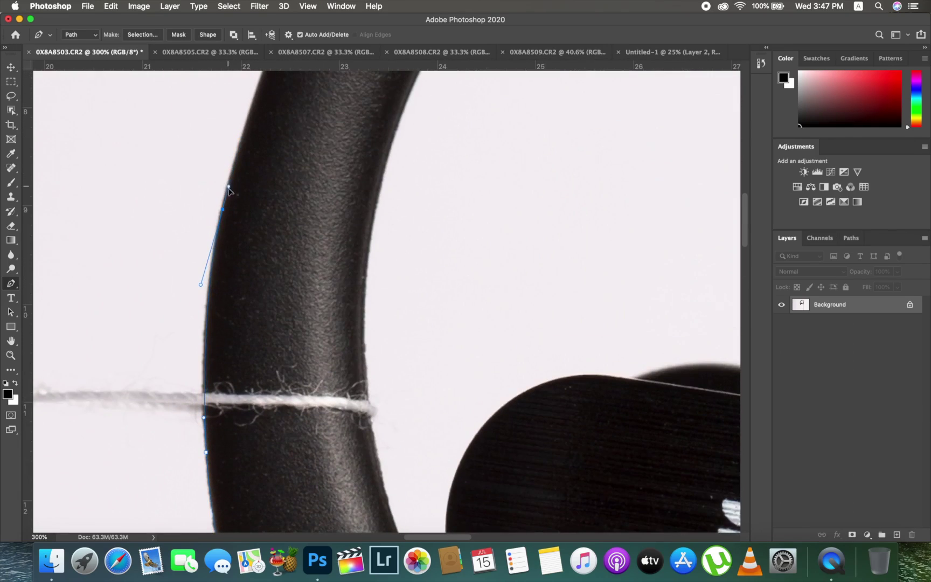
left_click_drag(246, 128, 243, 315)
left_click(235, 345)
left_click_drag(318, 285, 235, 441)
Trace the ear hook's outer curve over the top and around to its right side.
key("super+minus")
key("super+minus")
left_click_drag(380, 235, 397, 222)
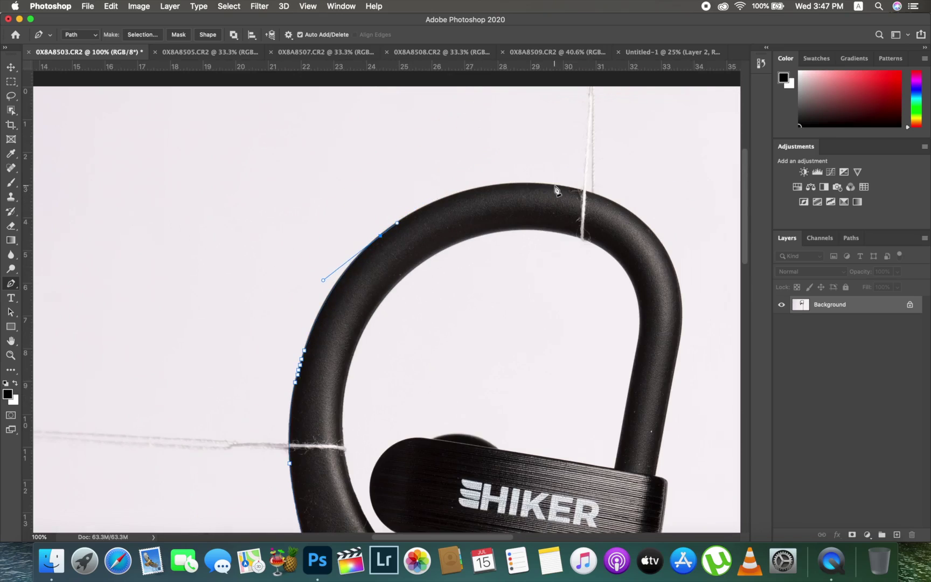
left_click_drag(556, 190, 653, 200)
mouse_move(682, 314)
left_mouse_down()
mouse_move(685, 384)
mouse_move(682, 324)
left_mouse_up()
Trace down the hook stem's right edge to where it meets the HIKER housing.
key("super+plus")
key("super+plus")
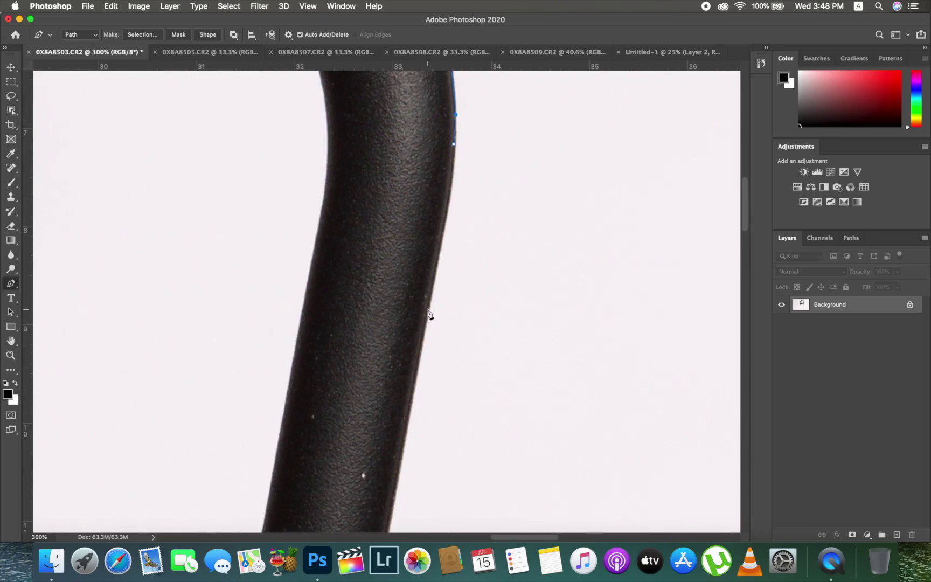
mouse_move(428, 310)
left_mouse_down()
mouse_move(398, 440)
mouse_move(426, 320)
left_mouse_up()
left_click(414, 381)
left_click_drag(432, 423, 514, 137)
left_click(484, 162)
left_click(467, 258)
left_click(457, 317)
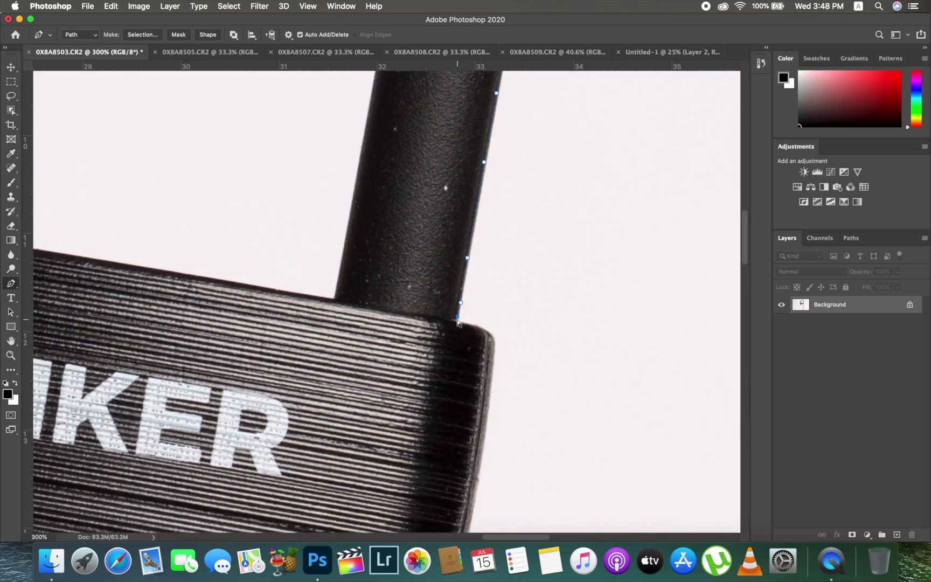
Trace around the housing's right end and lower-right corner to the cable connector below it.
left_click(484, 329)
left_click_drag(471, 388, 528, 144)
mouse_move(516, 355)
left_mouse_down()
mouse_move(496, 426)
mouse_move(514, 368)
left_mouse_up()
mouse_move(479, 384)
left_mouse_down()
mouse_move(445, 375)
mouse_move(474, 381)
left_mouse_up()
Trace down the right edge of the cable connector beneath the housing.
key("super+plus")
key("super+plus")
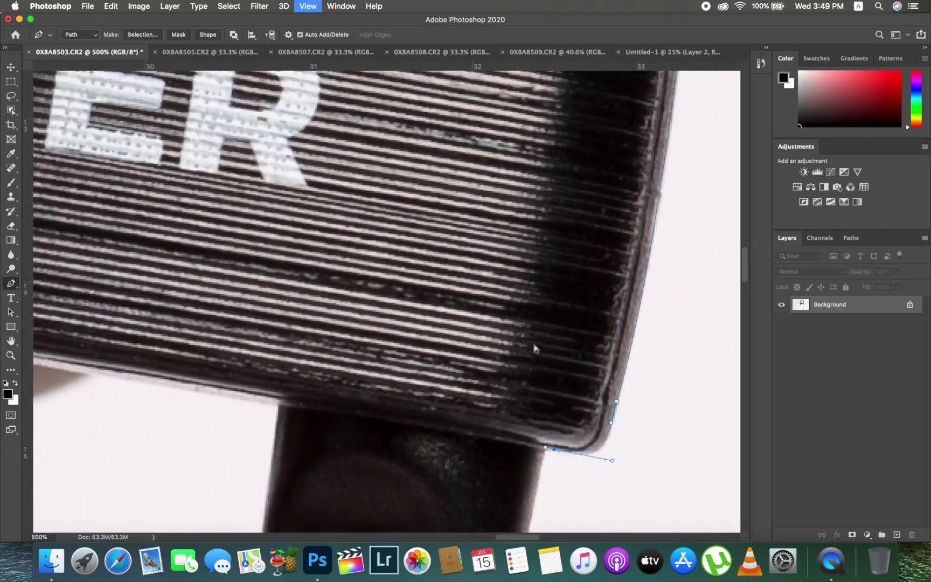
left_click_drag(534, 347, 520, 144)
left_click(562, 277)
left_click(556, 295)
left_click(553, 315)
left_click_drag(553, 315, 576, 113)
left_click(571, 137)
left_click(567, 159)
left_click(564, 176)
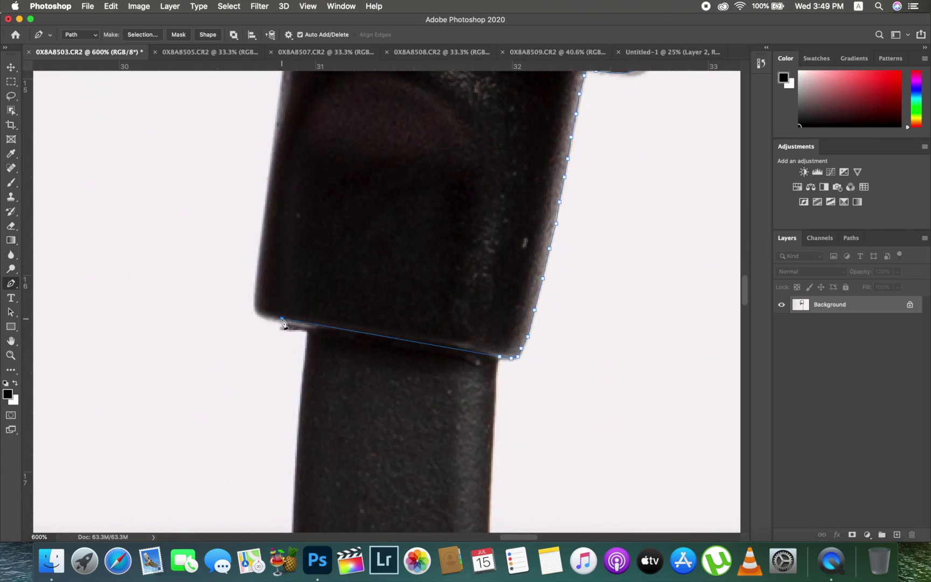
Trace across the connector's bottom above the cable, around its lower-left corner and up its left edge.
left_click_drag(281, 319, 251, 308)
left_click(262, 239)
left_click(270, 168)
left_click_drag(320, 217, 384, 361)
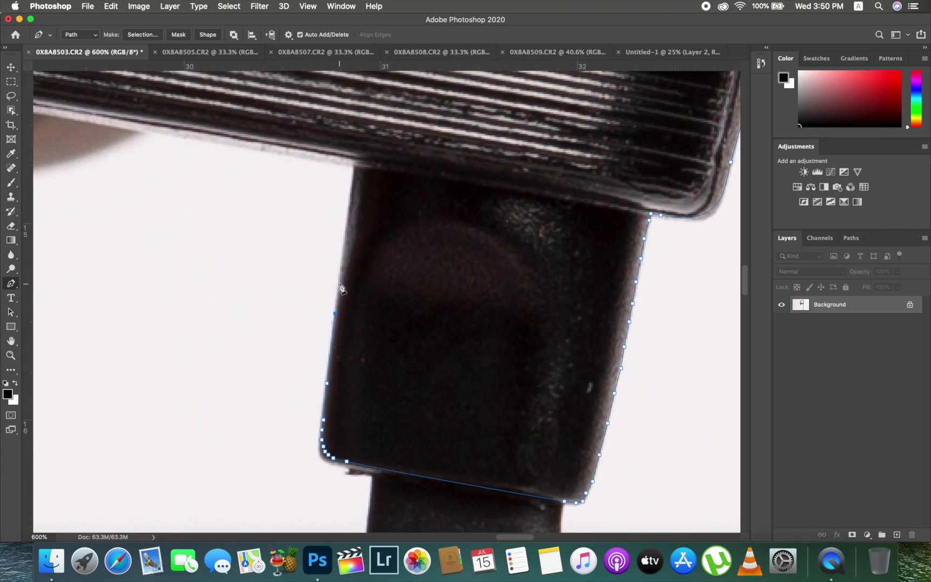
Trace left along the housing's underside, leaving out the brown ear tip, and onto the black earbud's lower curve.
key("super+minus")
key("super+minus")
key("super+minus")
left_click_drag(89, 193, 237, 239)
left_click(235, 232)
left_click_drag(176, 258, 463, 323)
left_click_drag(449, 329, 419, 332)
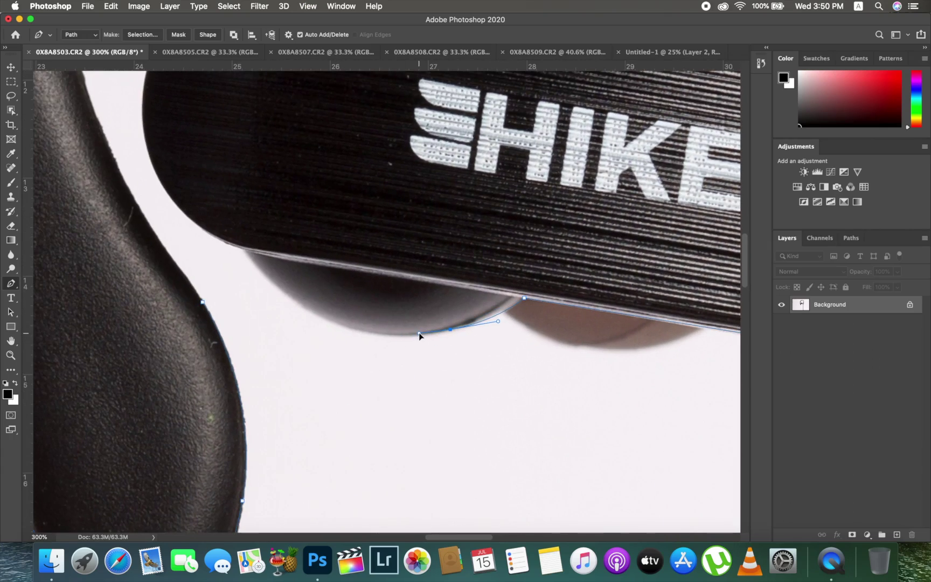
Finish the earbud's lower curve at the housing and trace the housing's rounded left end.
left_click_drag(247, 251, 262, 429)
key("super+plus")
key("super+plus")
key("super+plus")
left_click(279, 287)
key("super+minus")
key("super+minus")
key("super+minus")
left_click_drag(251, 315, 254, 292)
Trace the start of the housing's top edge and the rear earbud's upper curve back to the housing.
left_click_drag(374, 174, 466, 157)
left_click(392, 174)
left_click(405, 175)
left_click(416, 176)
left_click(436, 179)
mouse_move(547, 165)
left_mouse_down()
mouse_move(614, 175)
mouse_move(564, 168)
left_mouse_up()
left_click_drag(633, 206, 650, 222)
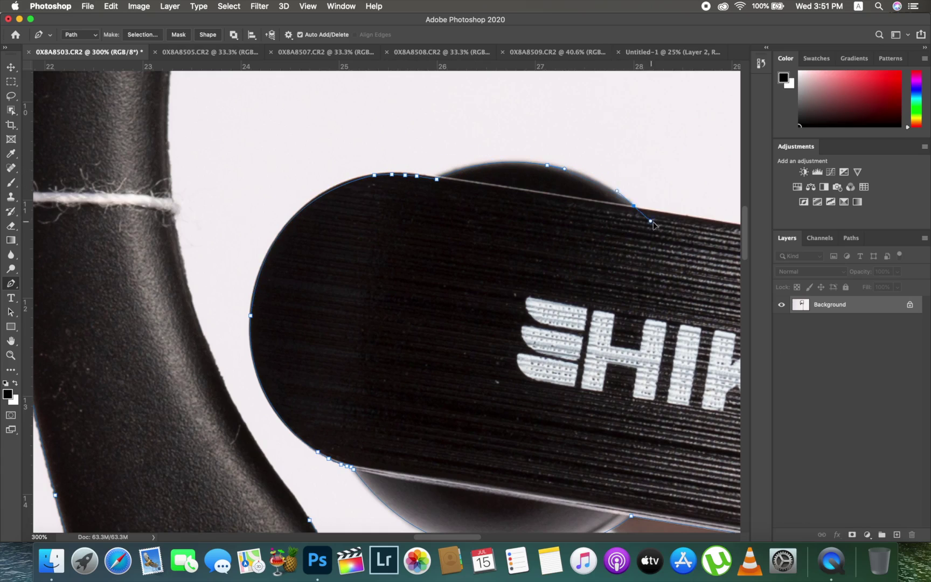
Trace the rest of the housing's top edge, up the ear hook's inner right edge and into the arch.
key("super+plus")
key("super+plus")
scroll(646, 210, "right", 10)
scroll(593, 210, "up", 8)
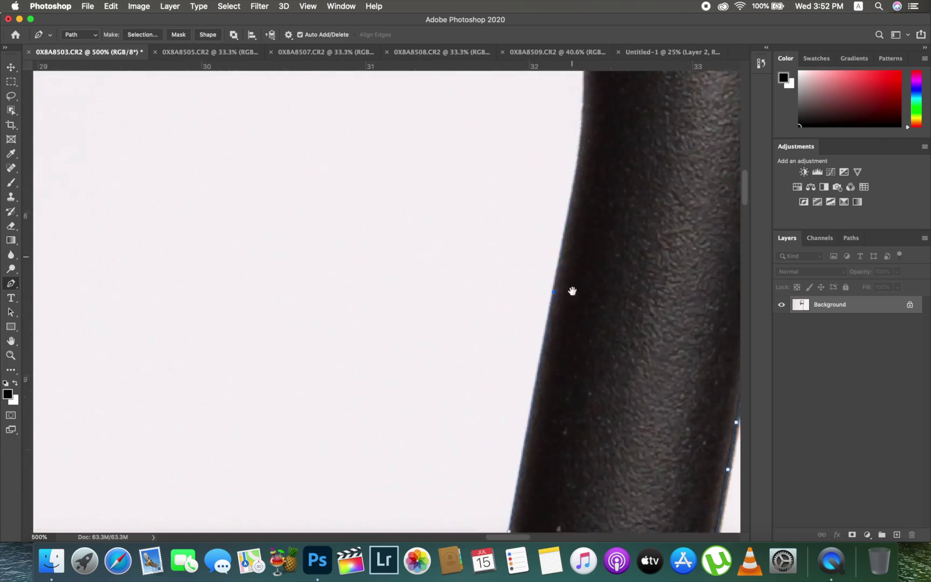
scroll(581, 210, "up", 8)
scroll(580, 210, "left", 4)
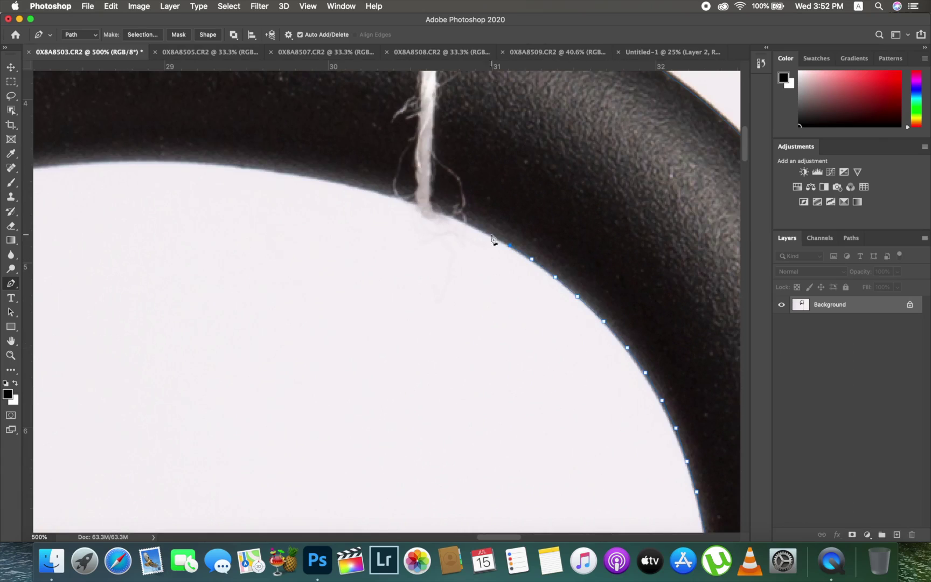
Trace the ear hook's inner arch leftward past the hanging string and over the crest to the inner left shoulder.
scroll(447, 264, "left", 8)
scroll(447, 264, "up", 2)
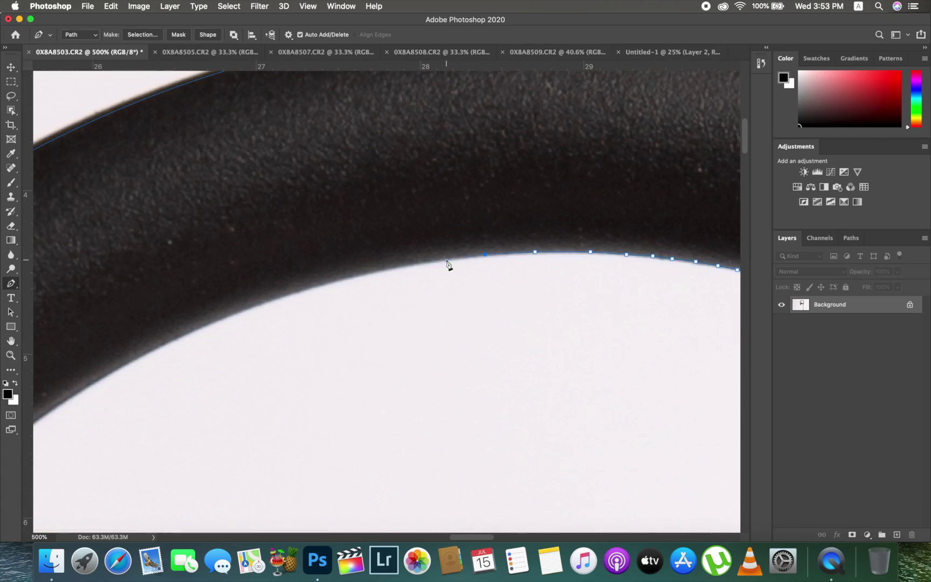
scroll(377, 271, "down", 5)
scroll(377, 270, "left", 2)
key("super+minus")
key("super+minus")
left_click_drag(232, 232, 218, 246)
Trace the ear hook's inner left edge downward with closely spaced anchors, undoing the overlong curve segment.
left_click_drag(143, 411, 143, 490)
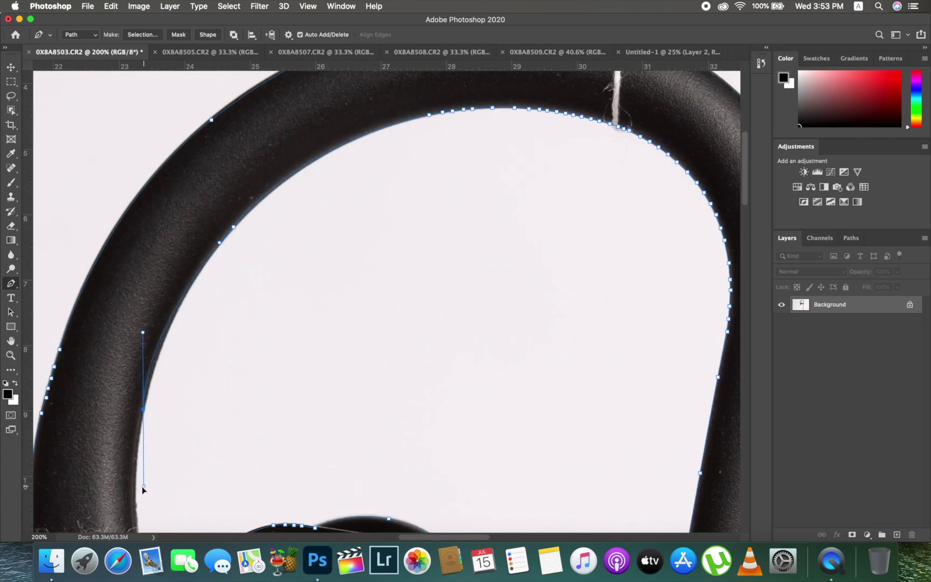
key("super+z")
key("super+minus")
key("super+plus")
scroll(308, 377, "down", 6)
scroll(308, 377, "left", 1)
left_click(371, 95)
left_click(359, 134)
left_click(349, 172)
left_click(342, 209)
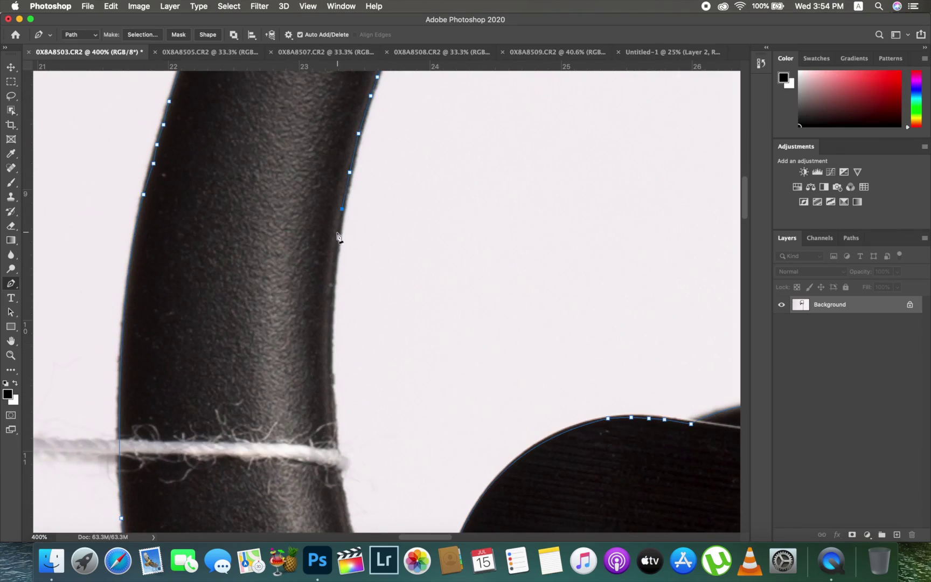
Continue the path down the inner left edge past the tied string and close it at the hook's lower bulge.
left_click_drag(335, 427, 336, 210)
left_click(348, 312)
left_click_drag(370, 320, 360, 115)
left_click(366, 177)
left_click(383, 218)
left_click(395, 248)
left_click(408, 274)
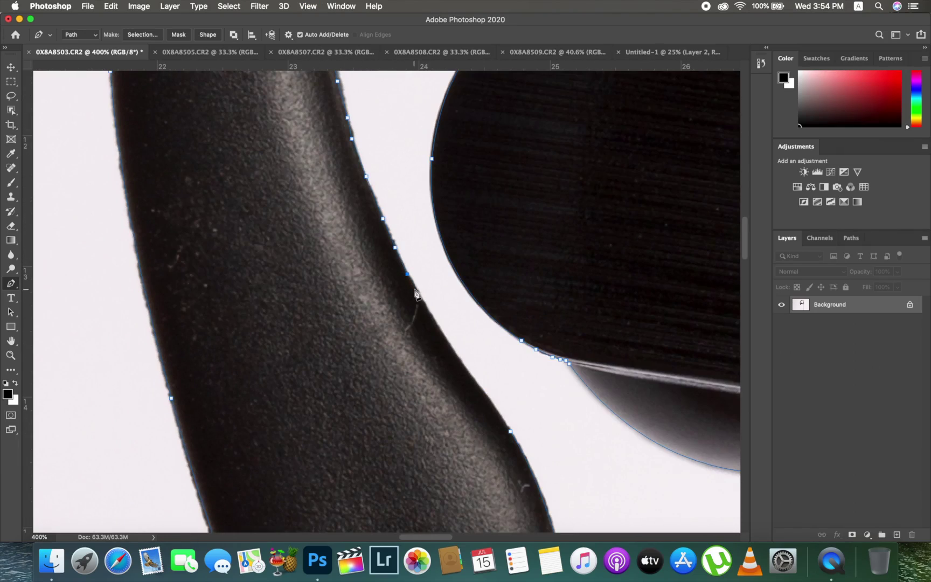
left_click(418, 295)
left_click(430, 314)
left_click(442, 332)
Convert the earphone path into a new anti-aliased selection with a feather radius of 0 pixels.
key("super+0")
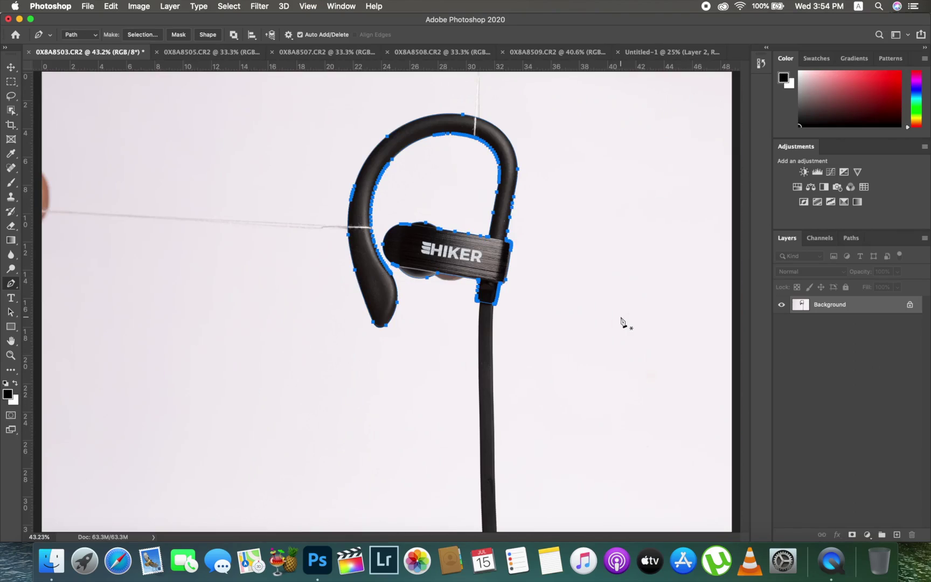
right_click(461, 259)
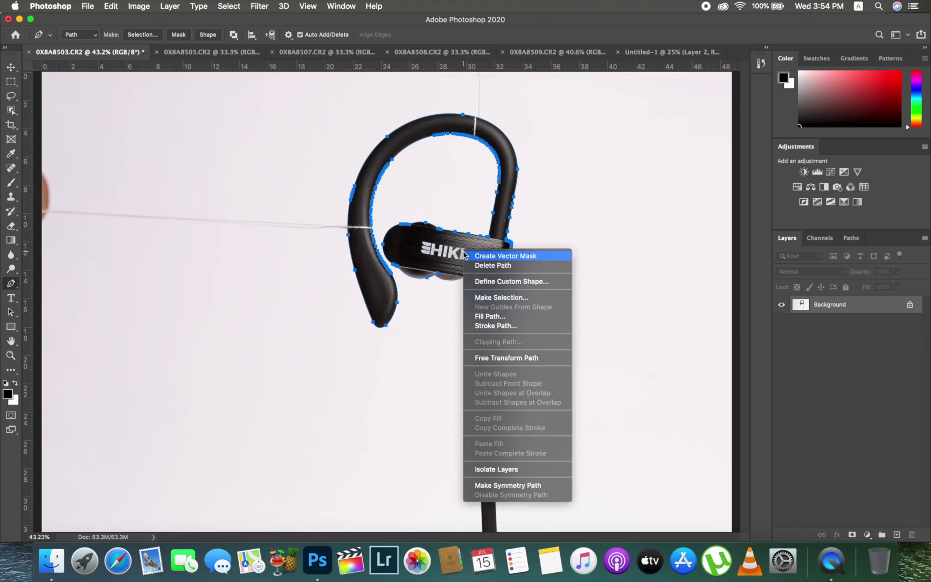
left_click(493, 302)
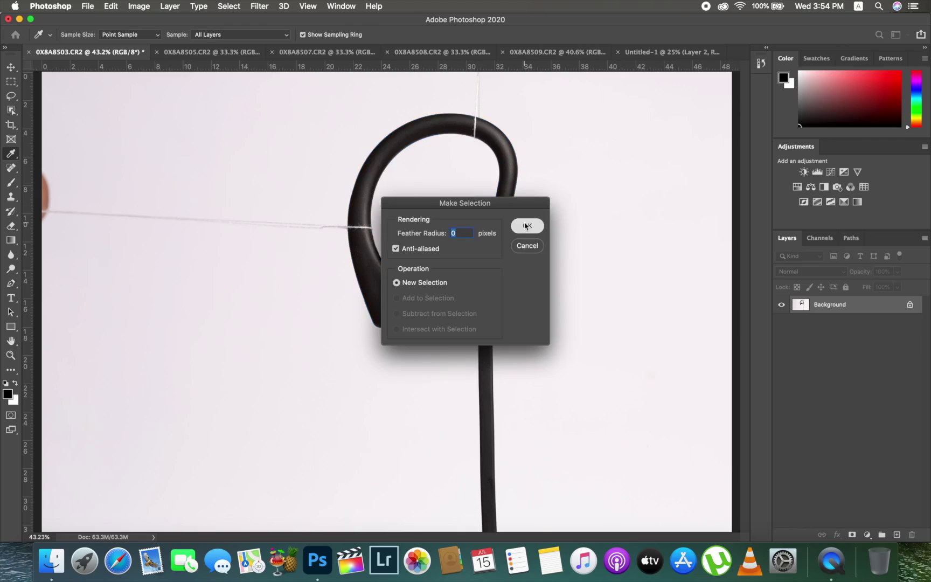
left_click(527, 224)
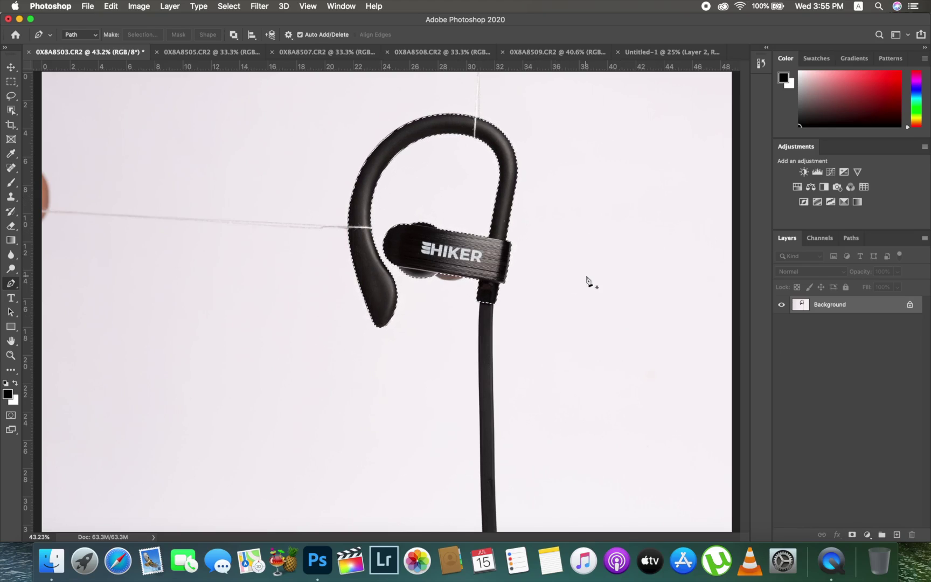
Duplicate the Background layer and remove the strings from the ear hook with the Content-Aware Spot Healing Brush at size 30.
left_click_drag(877, 308, 896, 534)
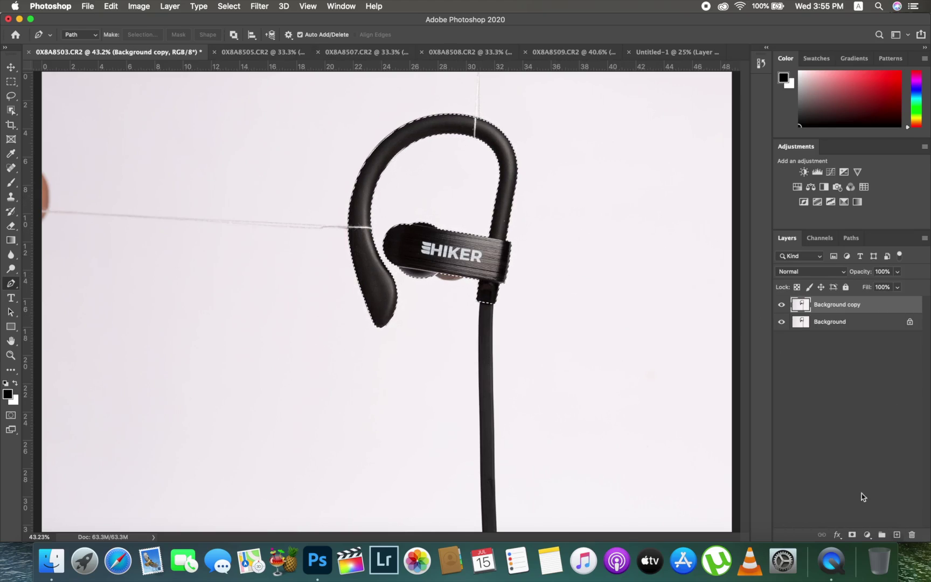
key("j")
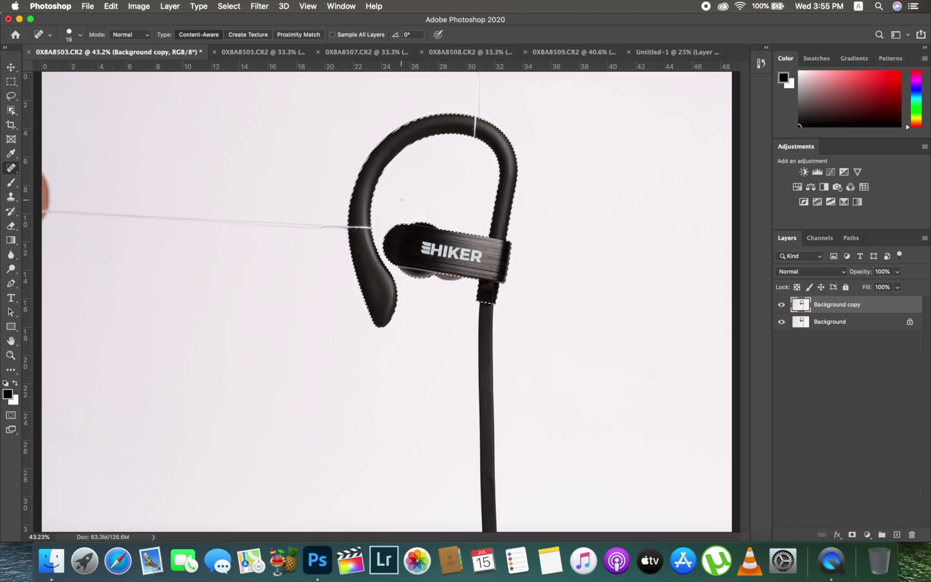
key("super+plus")
key("super+plus")
key("super+plus")
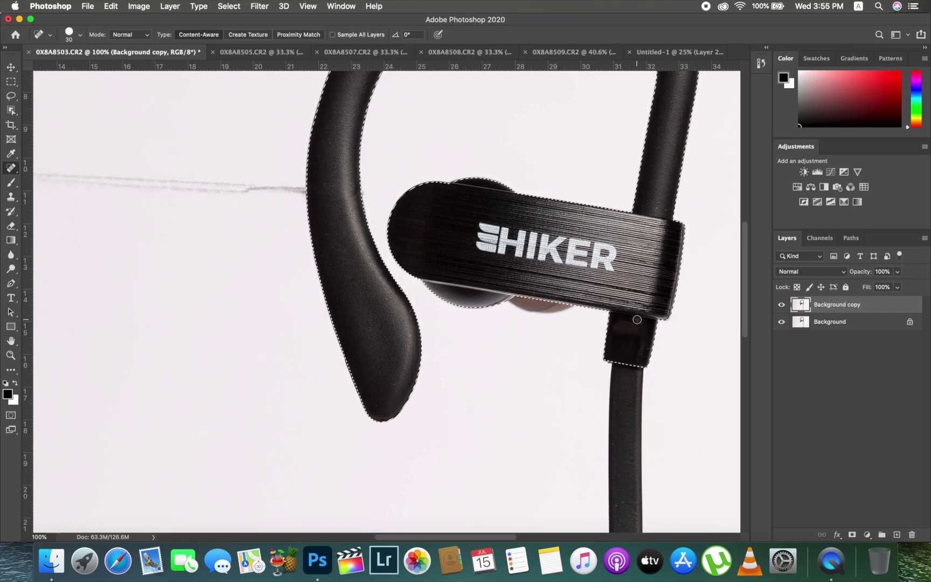
scroll(550, 306, "up", 10)
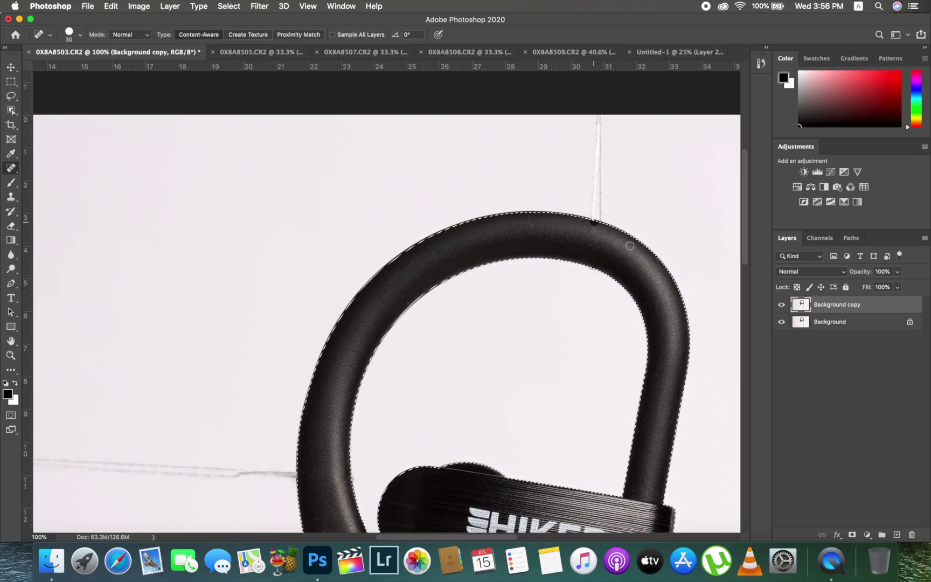
Clean up the ear hook's edges where the strings were attached with the Clone Stamp at size 80 and 100% opacity.
key("s")
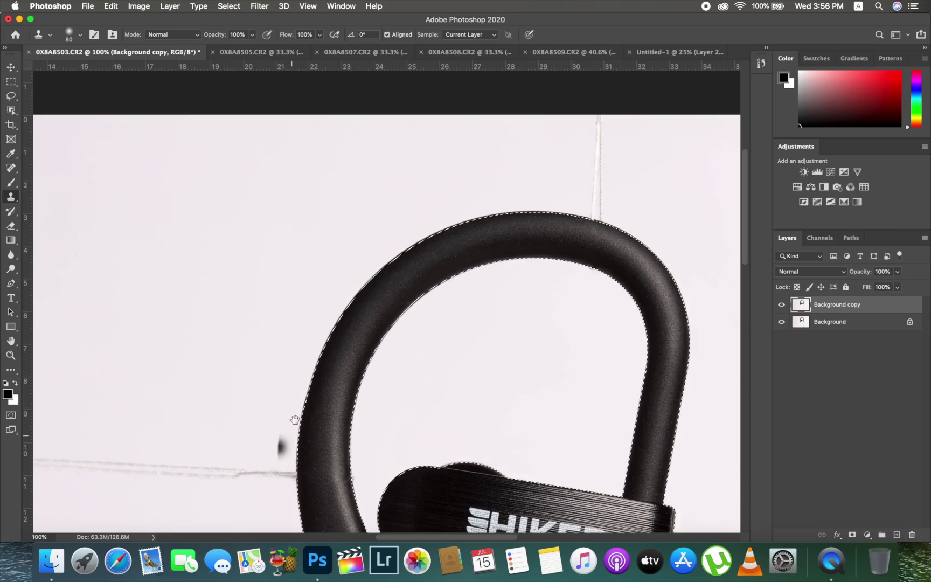
left_click_drag(295, 420, 290, 221)
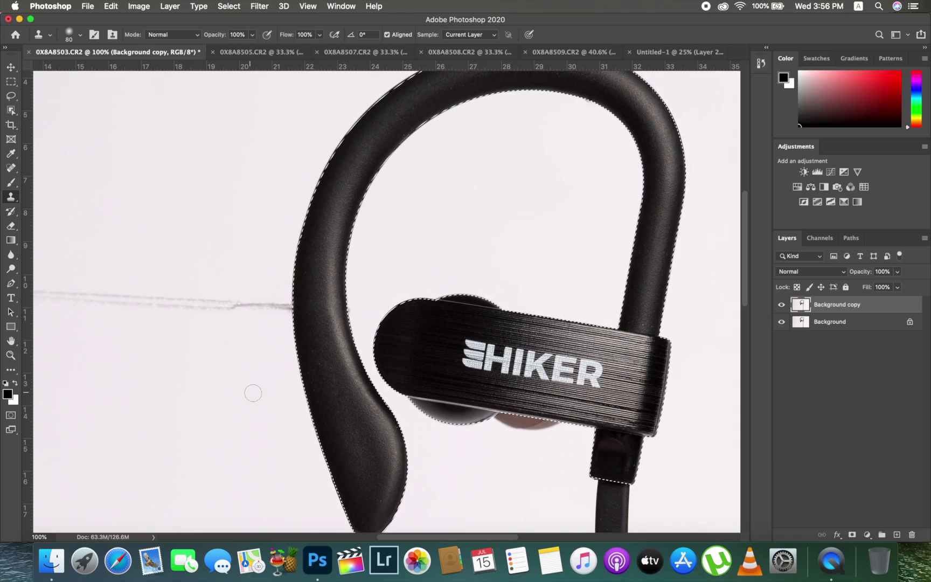
left_click_drag(419, 327, 341, 326)
key("super+shift+d")
scroll(339, 326, "right", 2)
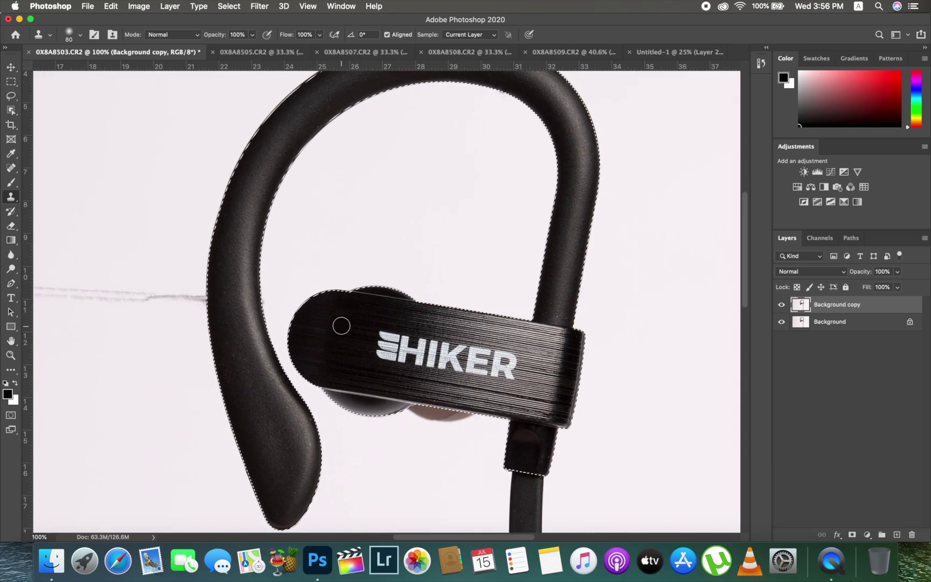
scroll(524, 251, "up", 2)
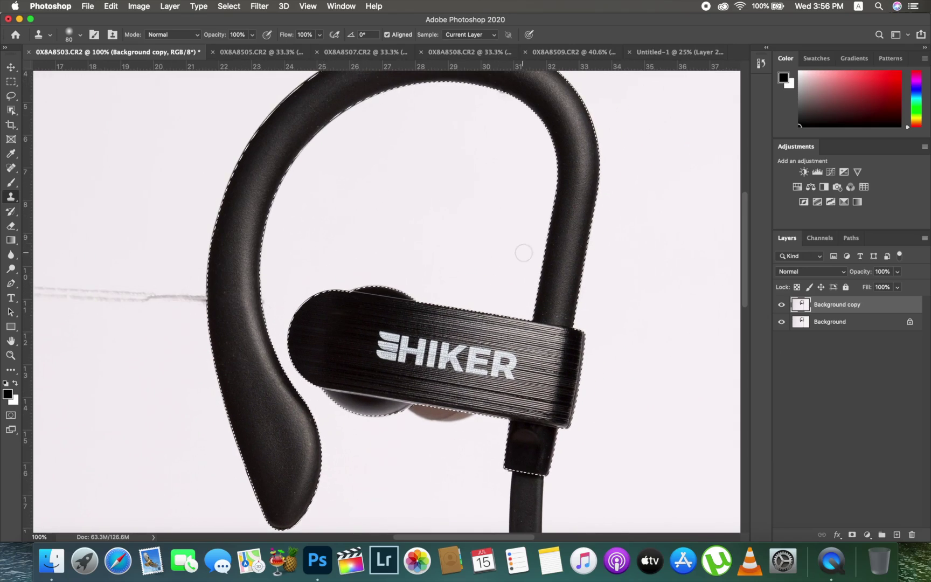
Move the selected earphone into the Untitled-1 composite between the remote and the jack, and rotate it -10.42 degrees.
left_click(12, 69)
left_click_drag(164, 259, 654, 52)
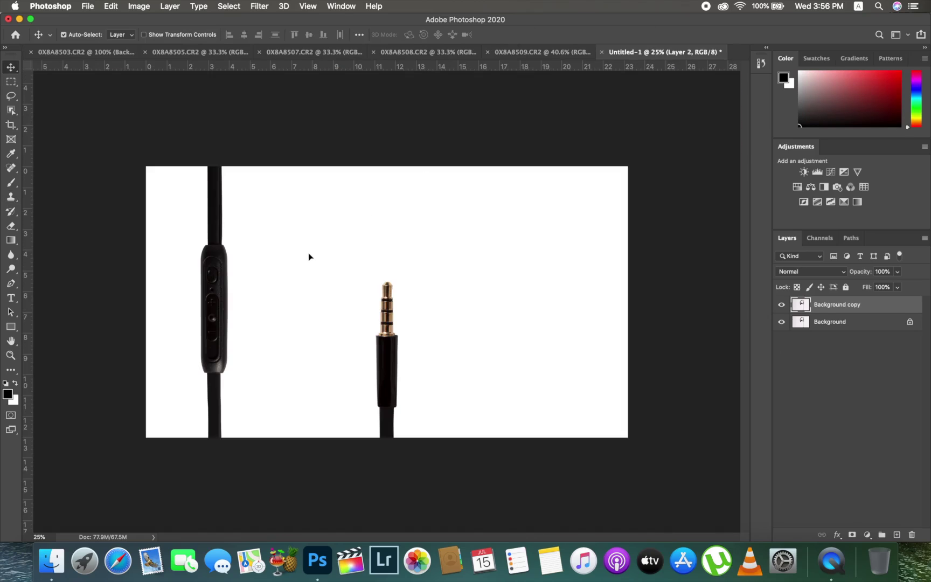
left_click_drag(308, 256, 316, 260)
key("super+t")
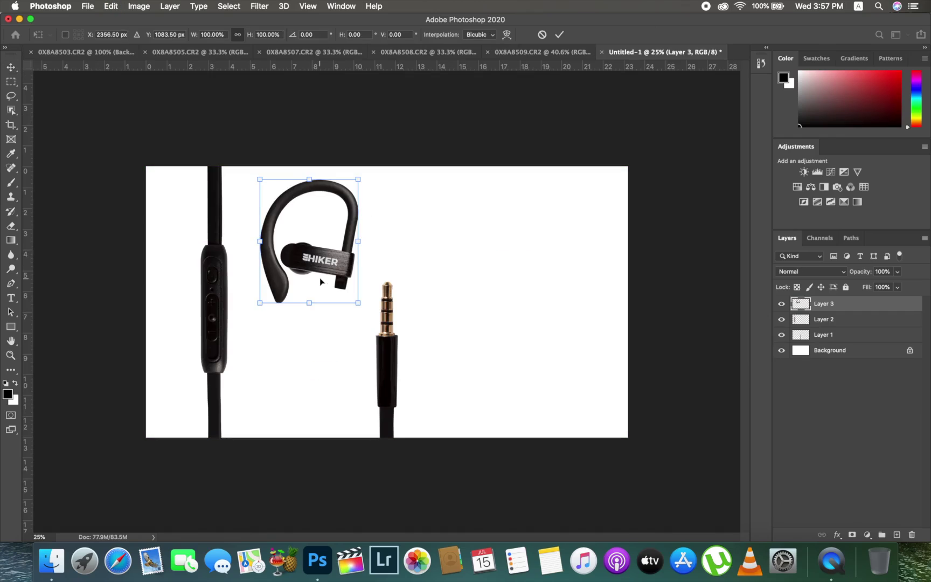
left_click_drag(360, 312, 380, 307)
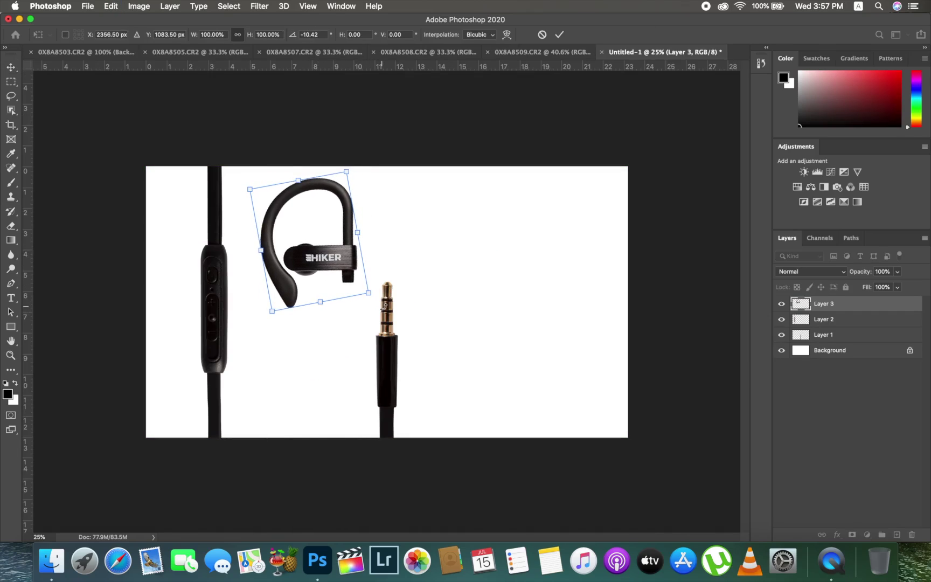
left_click(559, 35)
Return to 0X8A8503.CR2 and trace the cable's left edge from below the connector to the image bottom and around its end.
left_click(86, 51)
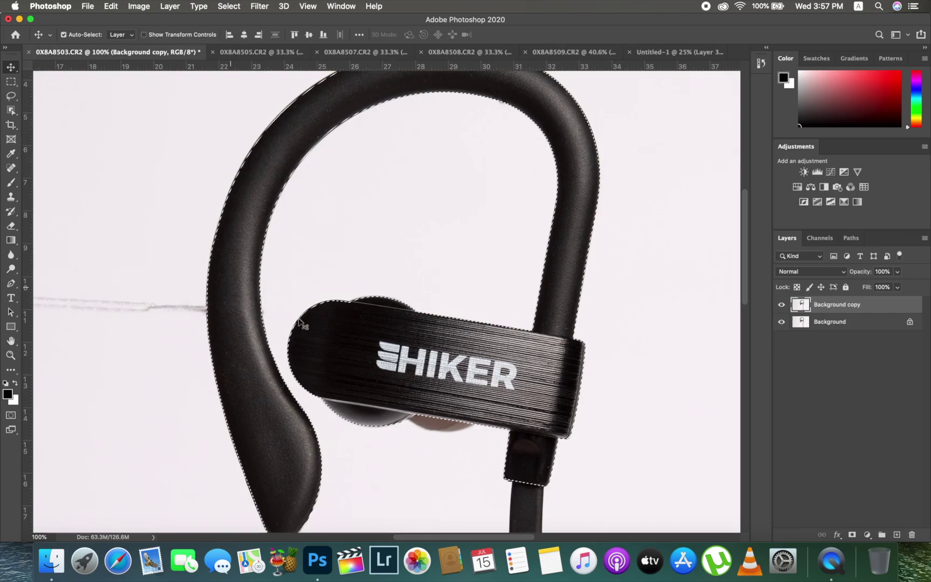
key("super+minus")
key("super+minus")
key("super+minus")
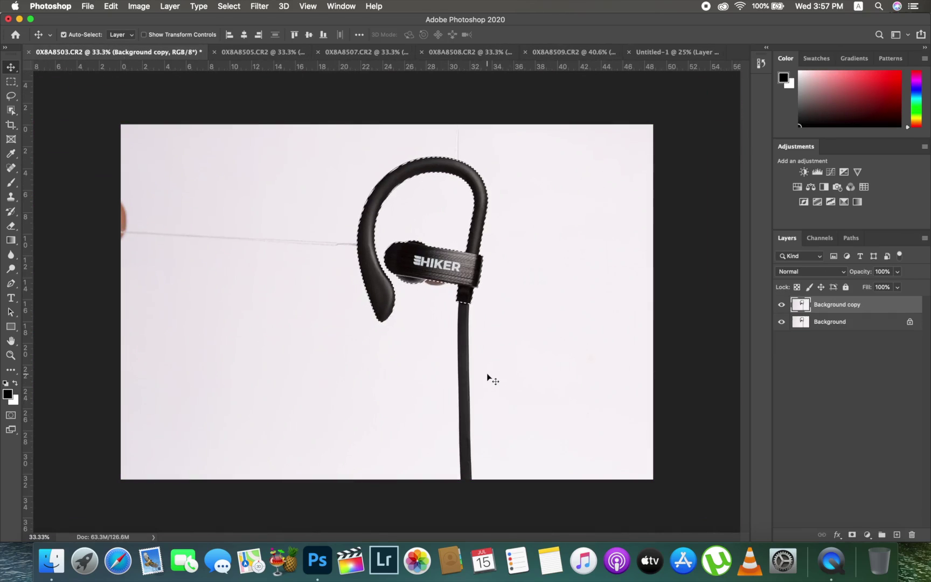
left_click(10, 283)
key("super+plus")
key("super+plus")
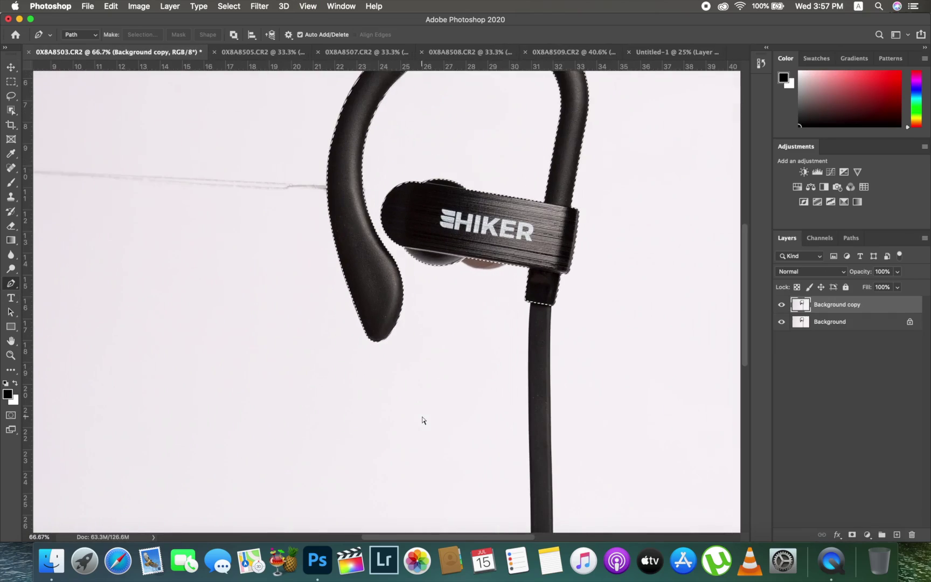
left_click_drag(505, 355, 463, 215)
left_click_drag(483, 256, 485, 208)
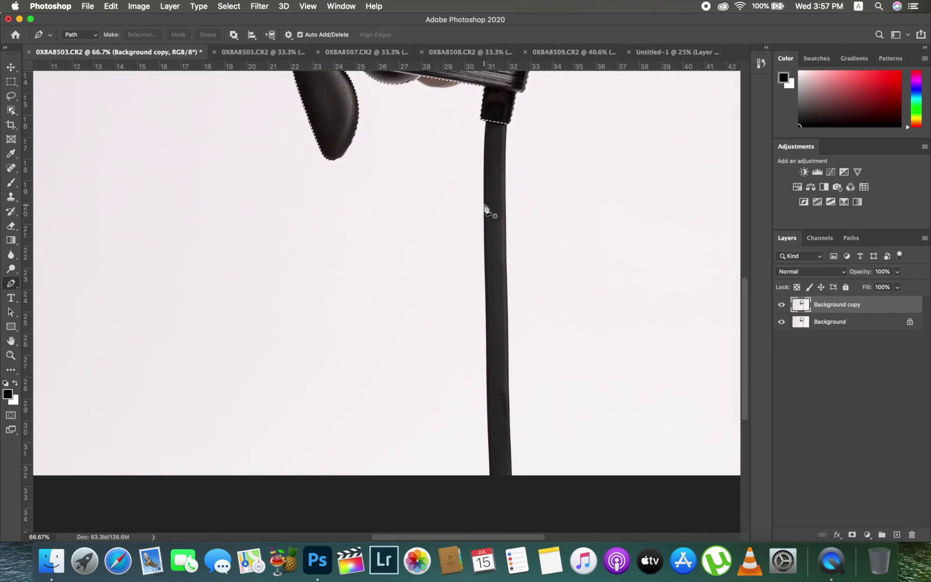
left_click(484, 204)
key("super+plus")
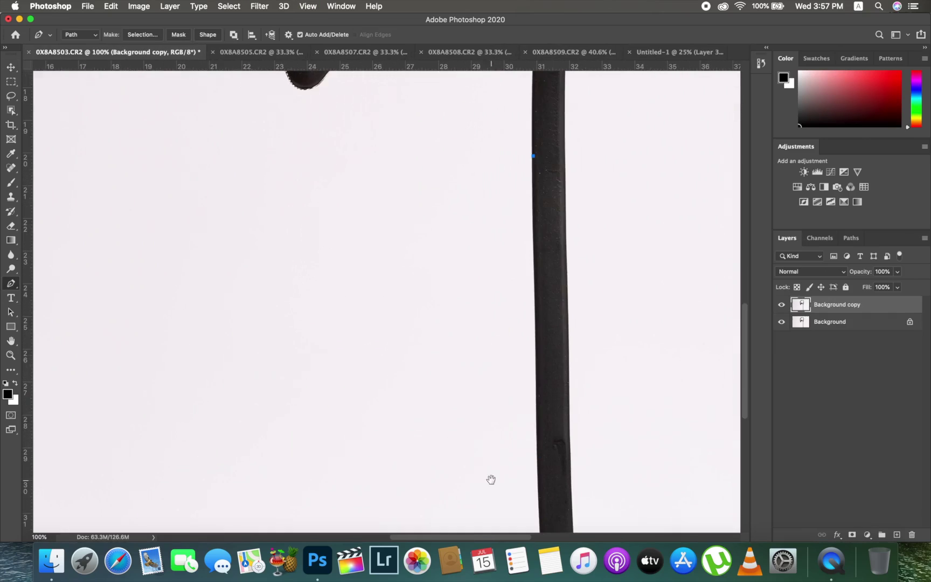
scroll(490, 480, "down", 5)
left_click(512, 334)
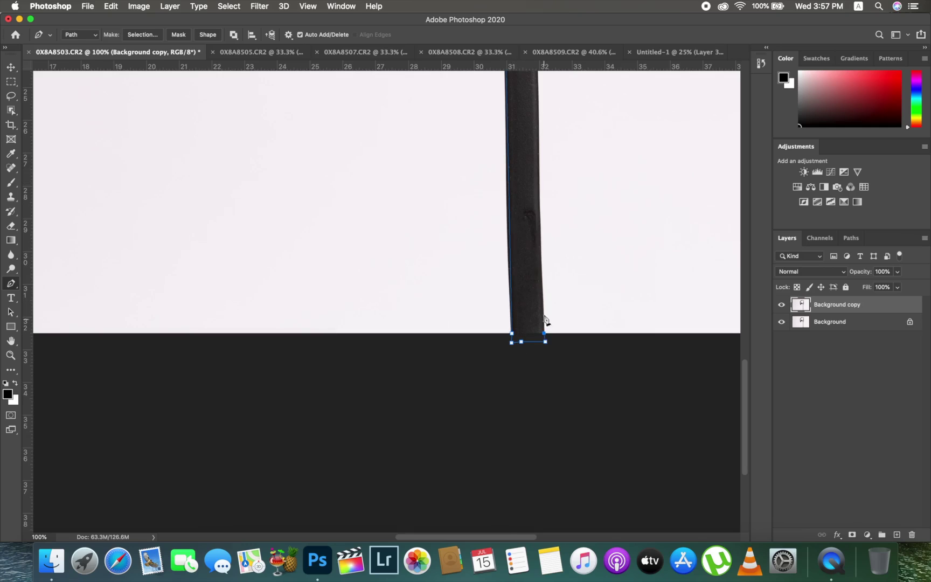
Trace up the cable's right edge, close the path across the cable and convert it into a selection.
scroll(546, 320, "up", 8)
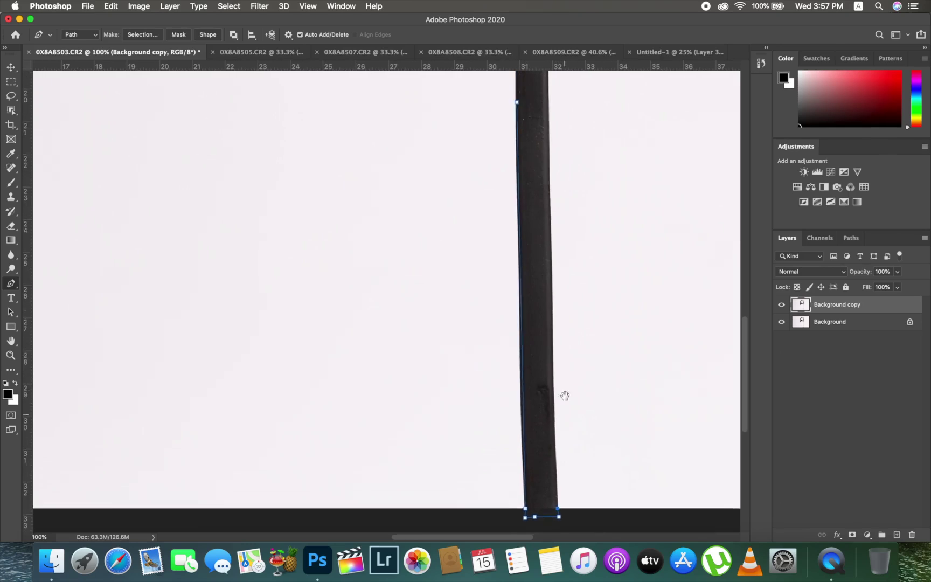
left_click(555, 200)
left_click(524, 202)
right_click(543, 232)
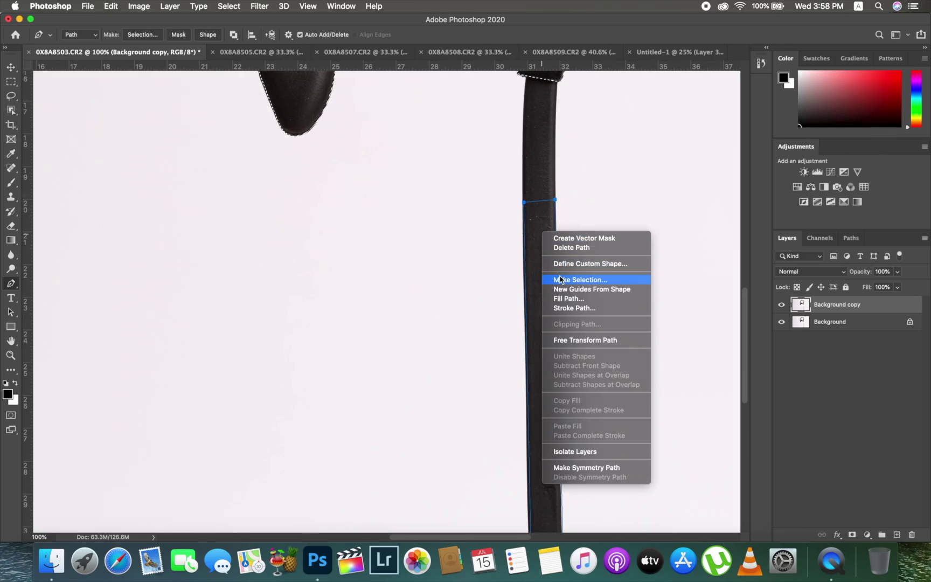
left_click(560, 279)
key("Return")
Retouch the mark on the lower part of the selected cable with the Clone Stamp at size 80.
left_click_drag(511, 291, 484, 201)
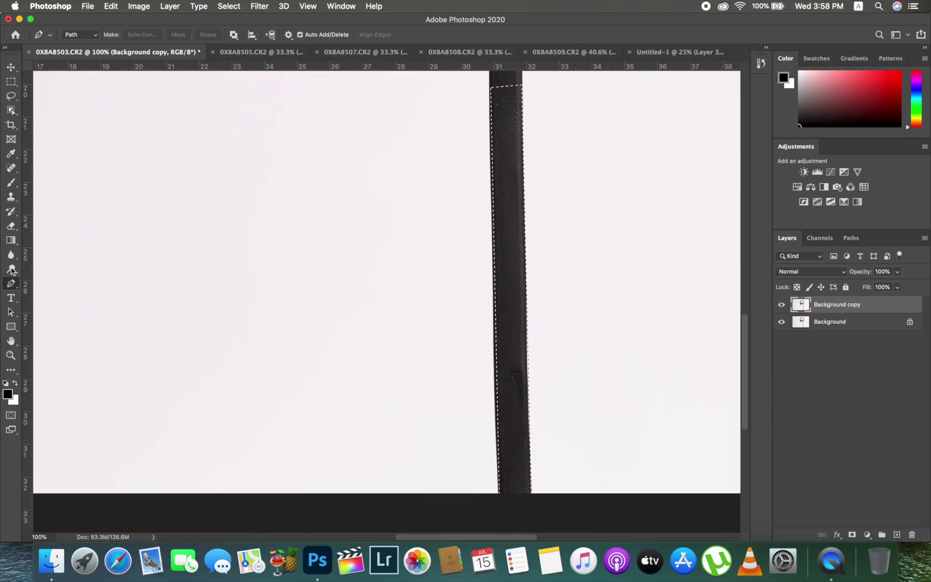
left_click(11, 197)
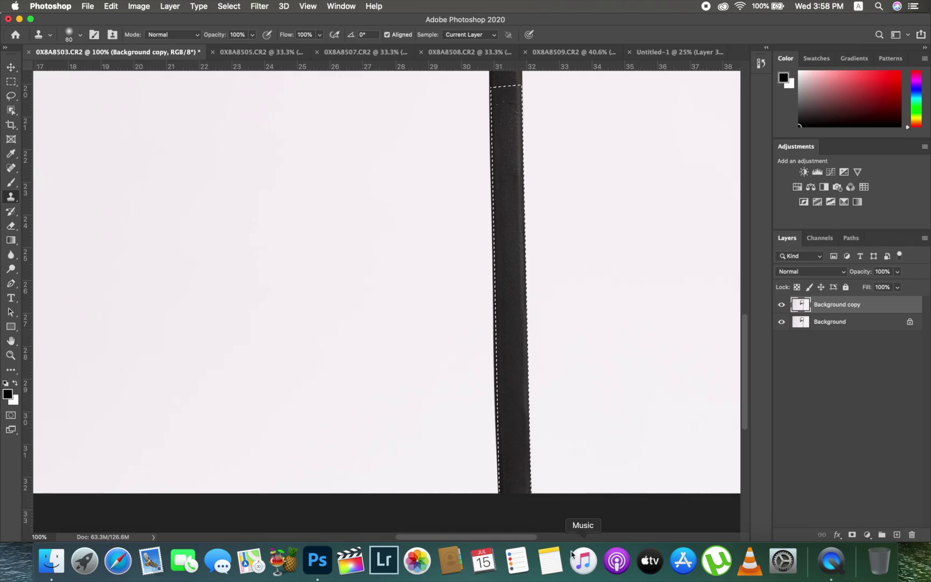
Move the selected cable piece into Untitled-1, place it under the earphone's connector and order its layer below Layer 3.
key("v")
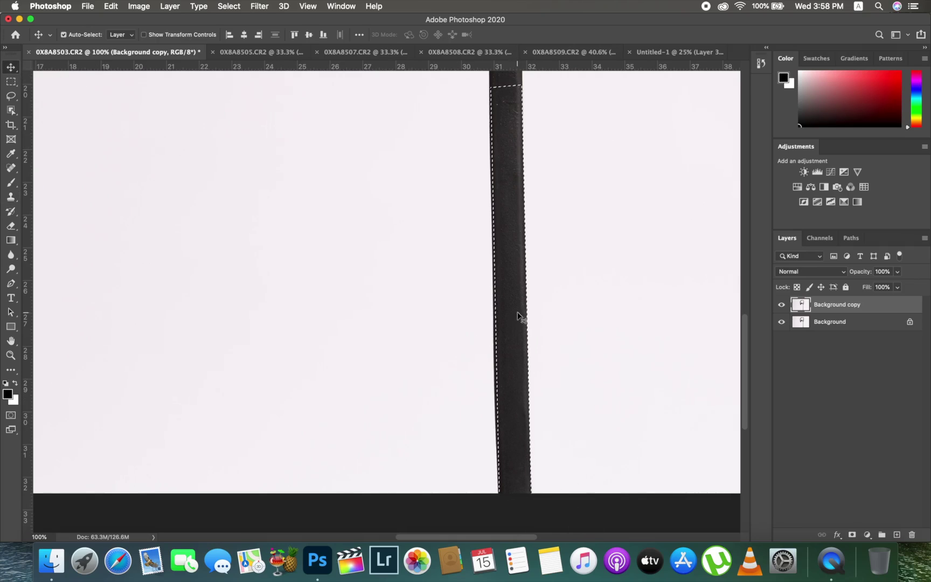
left_click_drag(517, 315, 668, 50)
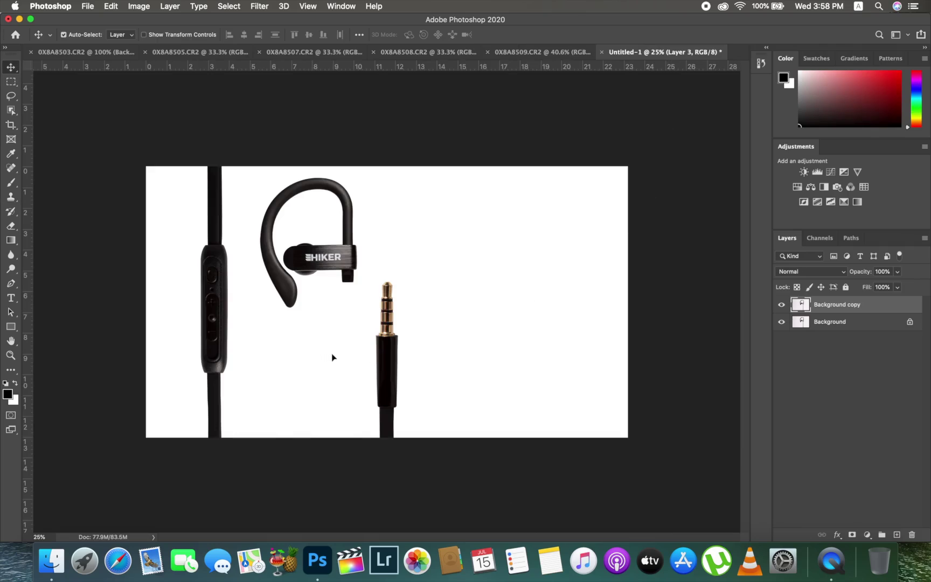
key("super+v")
left_click_drag(333, 356, 346, 336)
left_click_drag(835, 305, 831, 319)
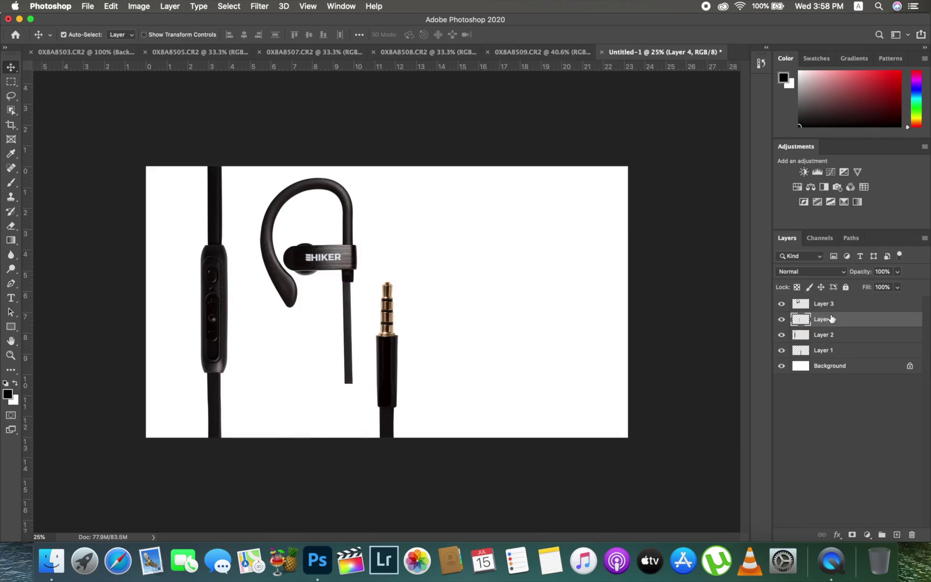
key("super+plus")
key("super+plus")
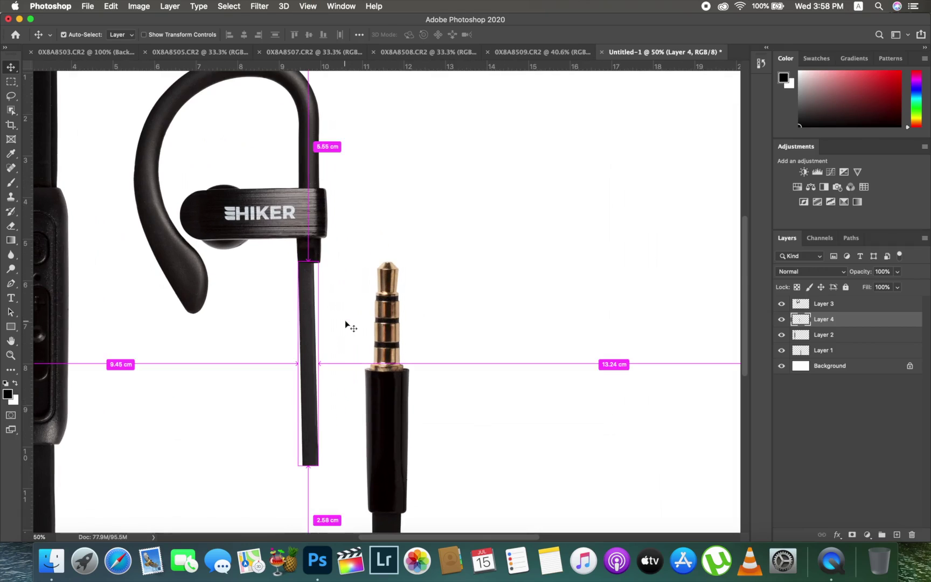
Nudge the cable piece right and slightly up so it sits under the earphone's connector.
key("Right")
key("Right")
key("Right")
key("Right")
key("Right")
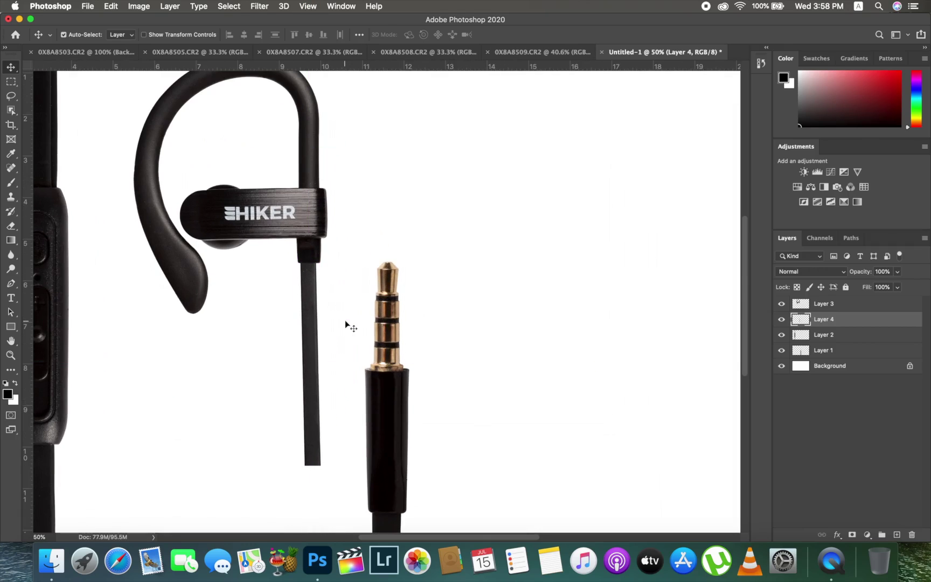
key("Right")
key("Right")
key("Up")
key("Up")
key("Up")
key("Up")
key("Up")
key("Up")
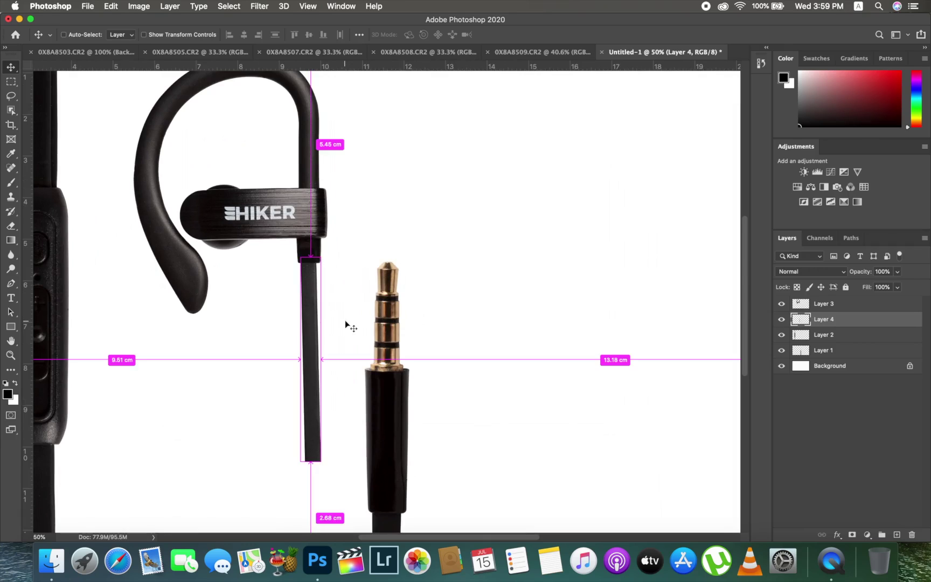
Move the audio jack across to the far right side of the canvas.
scroll(345, 320, "down", 3)
left_click(396, 394)
left_click_drag(396, 394, 710, 385)
Merge Layer 3 with Layer 4 so the earphone and its cable form one layer.
left_click(307, 243)
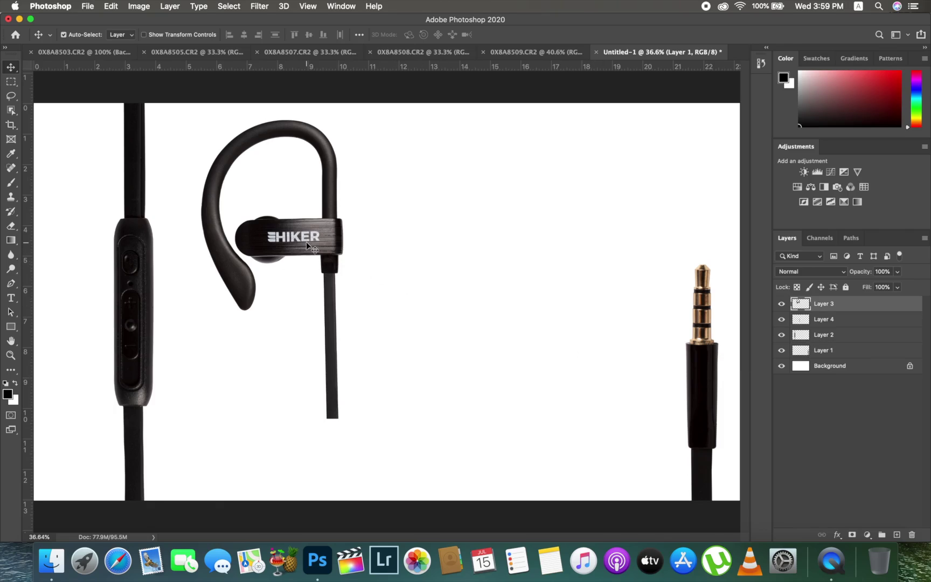
left_click(841, 322, "shift")
right_click(841, 322)
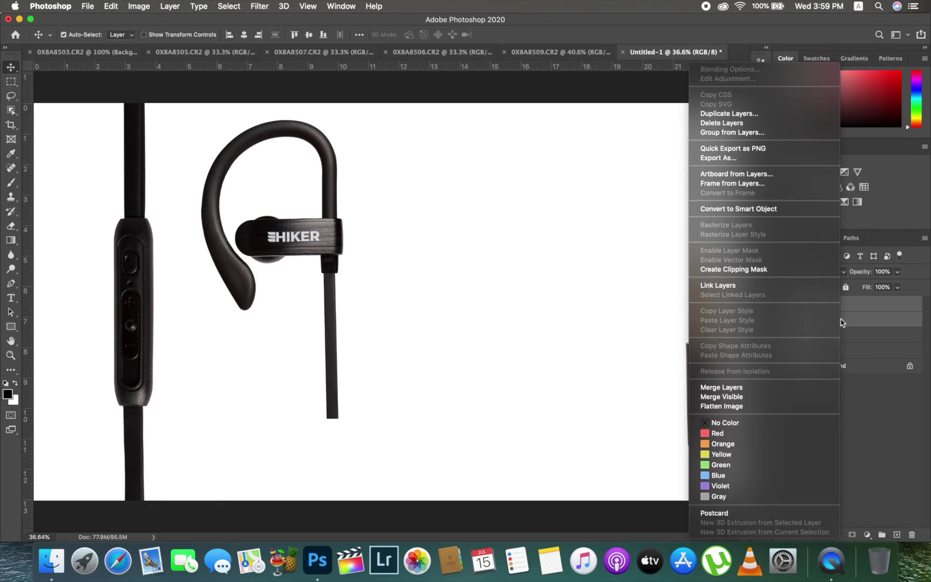
left_click(751, 387)
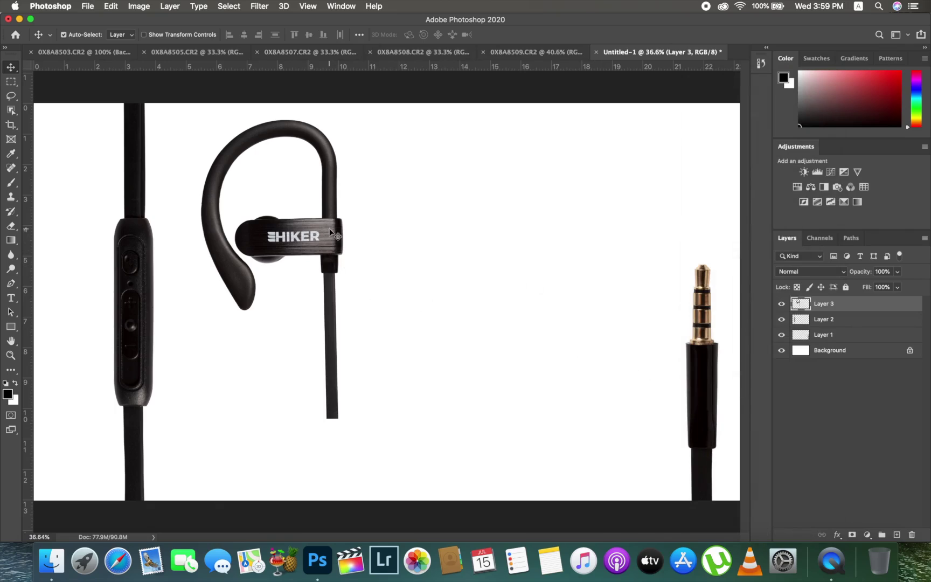
Duplicate the merged earphone layer, place the copy beside the original and flip it horizontally.
left_click_drag(867, 306, 895, 534)
left_click_drag(323, 235, 471, 234)
key("ctrl+t")
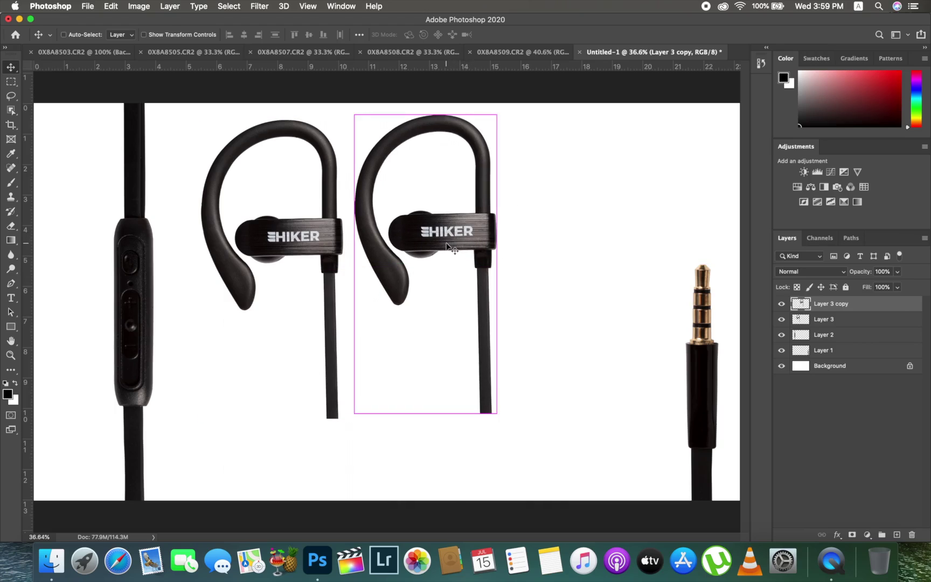
right_click(413, 238)
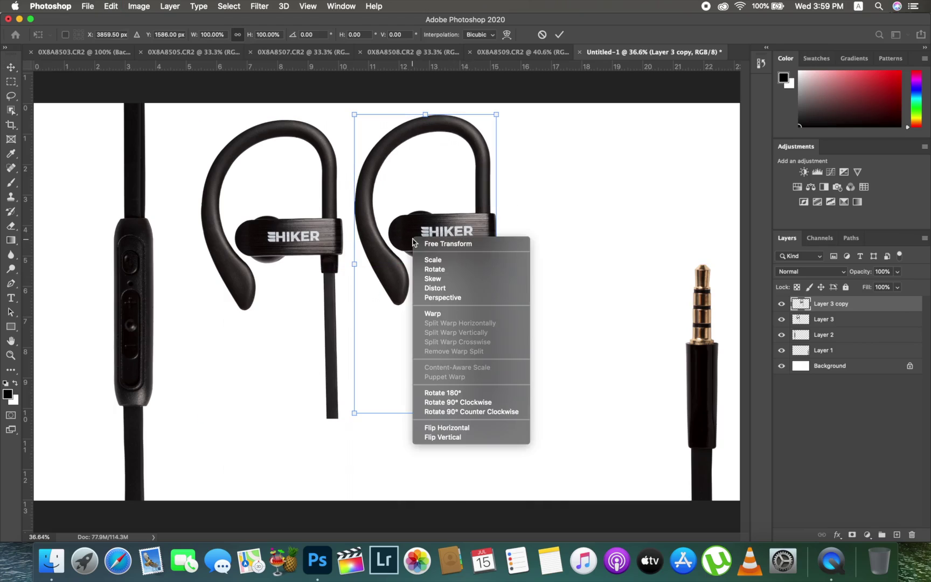
left_click(462, 428)
Rotate the mirrored earphone slightly and align its height with the original earphone.
left_click_drag(393, 245, 404, 251)
left_click_drag(517, 434, 520, 416)
key("Up")
key("Up")
key("Up")
key("Up")
key("Up")
key("Up")
key("Up")
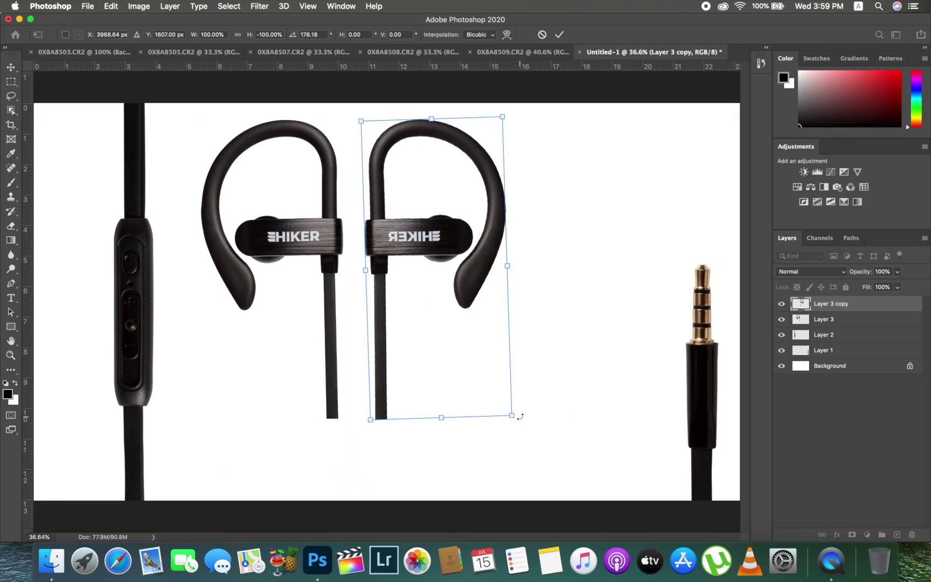
key("Down")
key("Return")
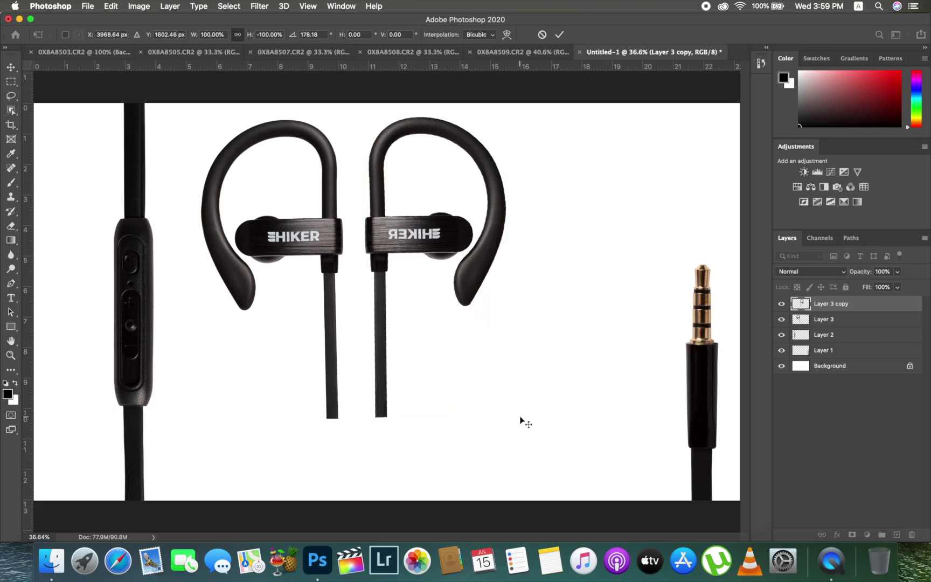
left_click_drag(415, 239, 415, 240)
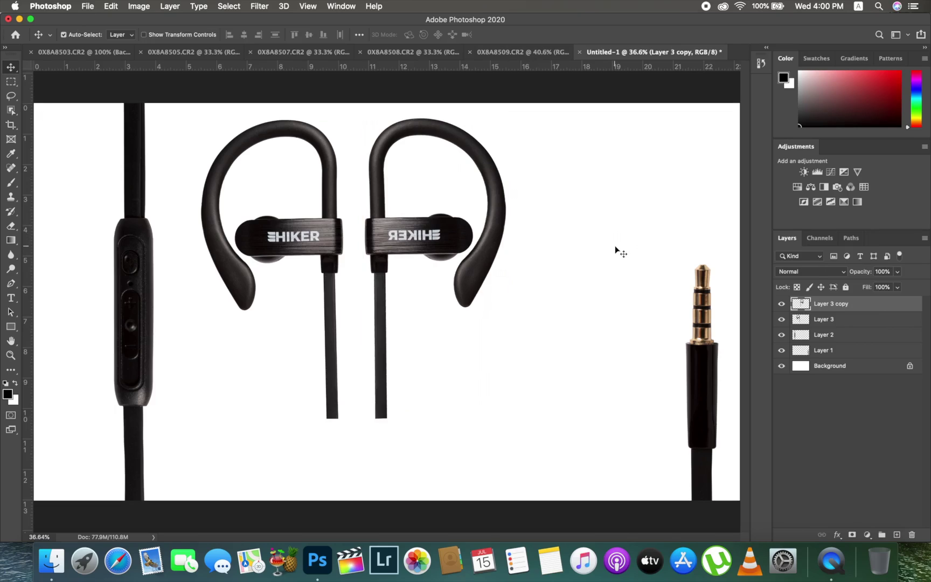
Select Layer 3 and Layer 3 copy together and move both earphones lower on the canvas.
left_click(823, 319)
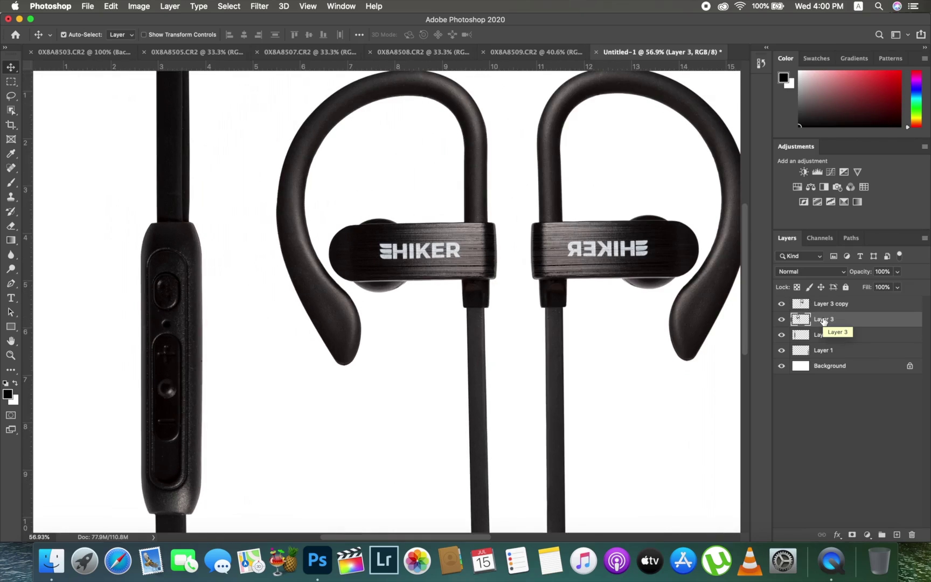
left_click(824, 305, "shift")
key("super+0")
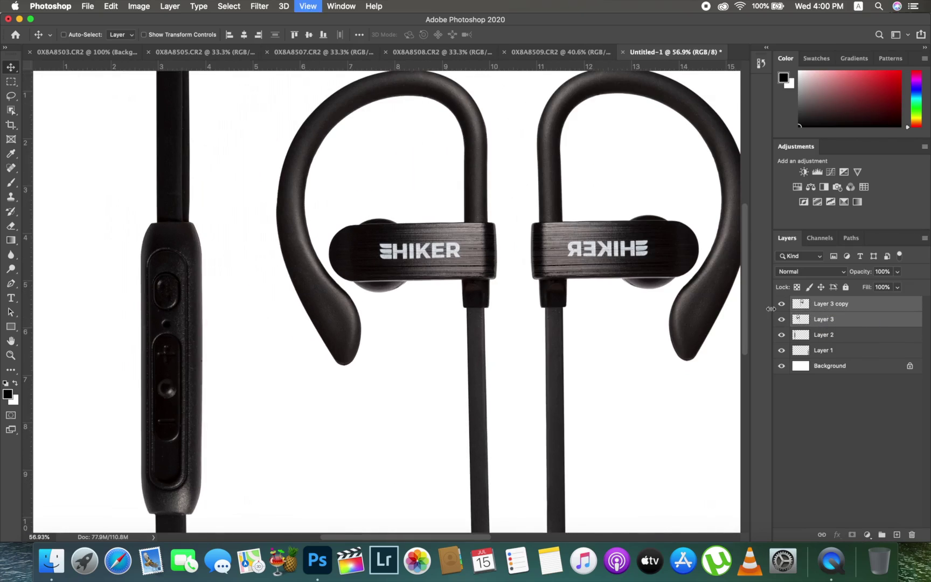
left_click_drag(405, 241, 389, 303)
left_click(831, 305)
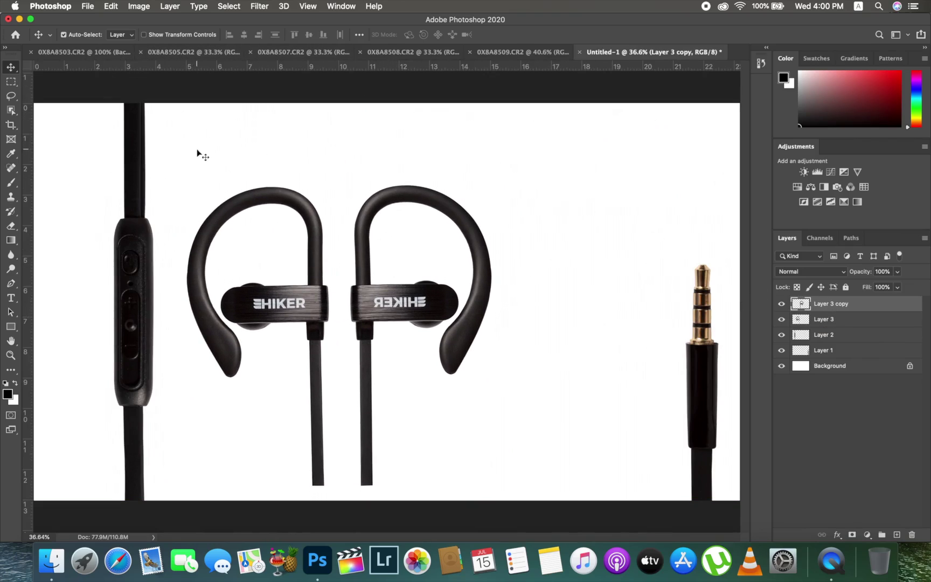
Outline the HIKER logo on the original earphone with the Pen tool and convert the path into a selection with feather radius 0.
left_click(250, 307)
key("p")
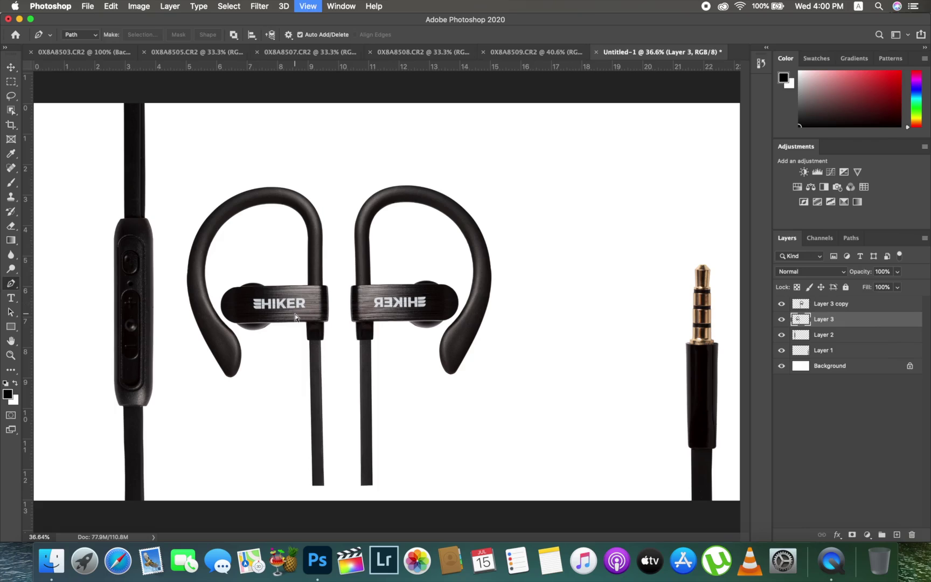
key("super+1")
left_click_drag(294, 317, 439, 312)
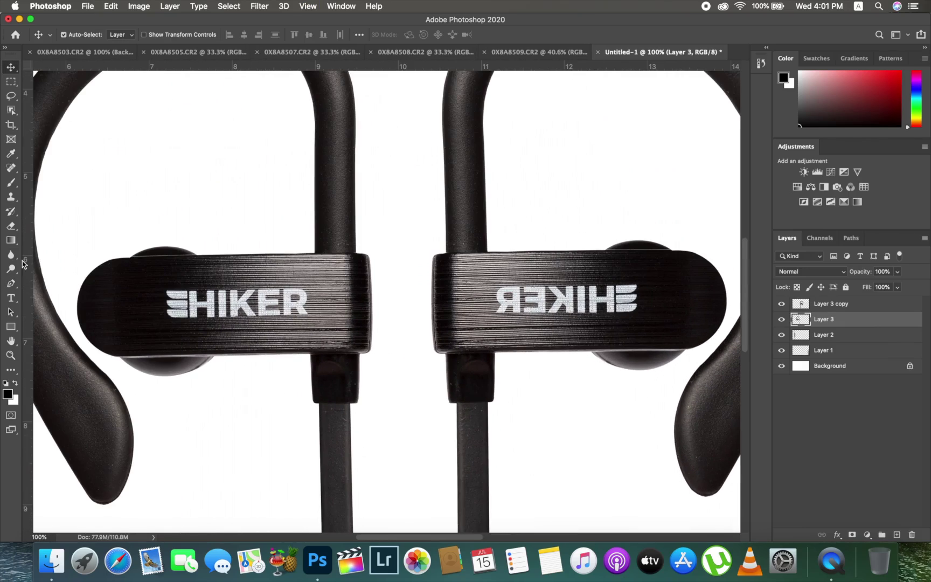
left_click(153, 279)
left_click(320, 277)
left_click(158, 334)
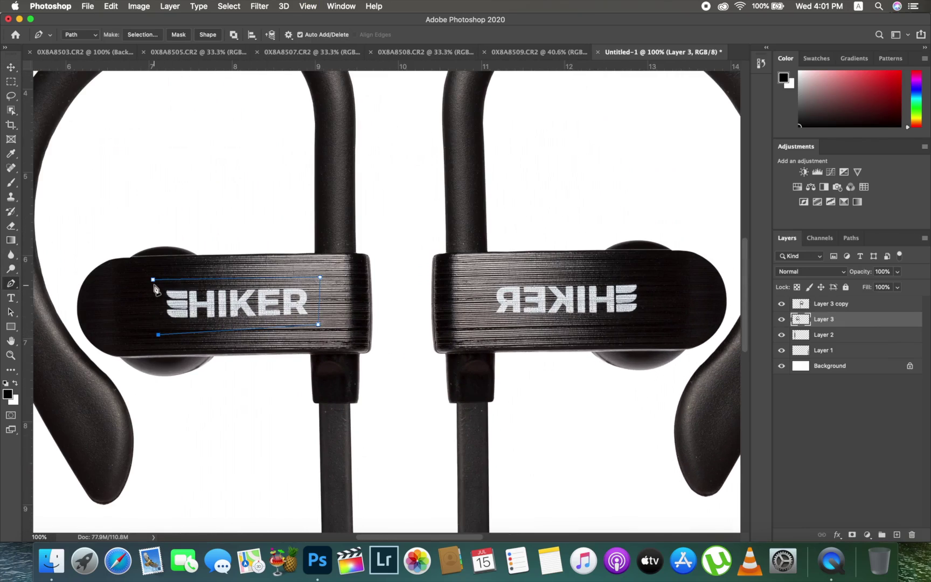
left_click(153, 279)
right_click(217, 286)
left_click(248, 339)
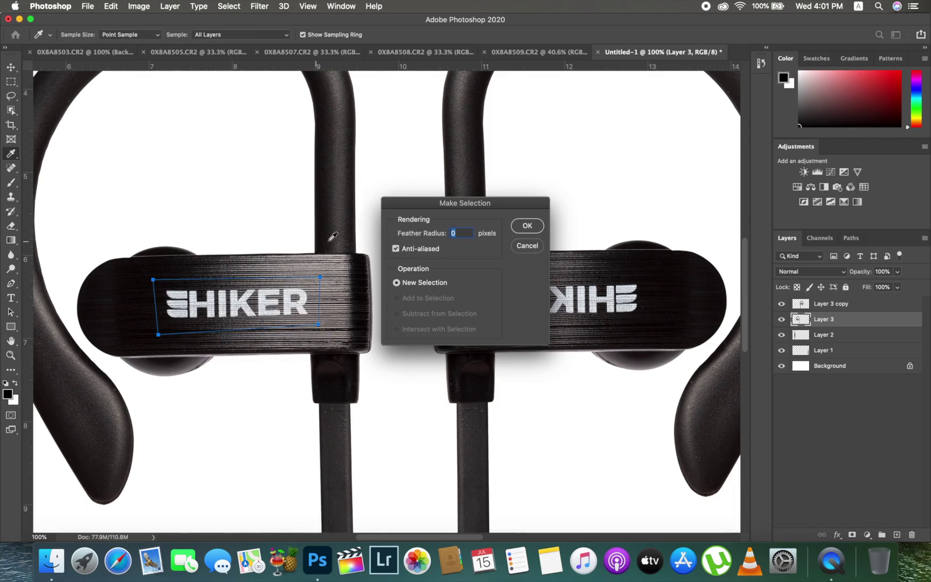
left_click(527, 225)
left_click(97, 290)
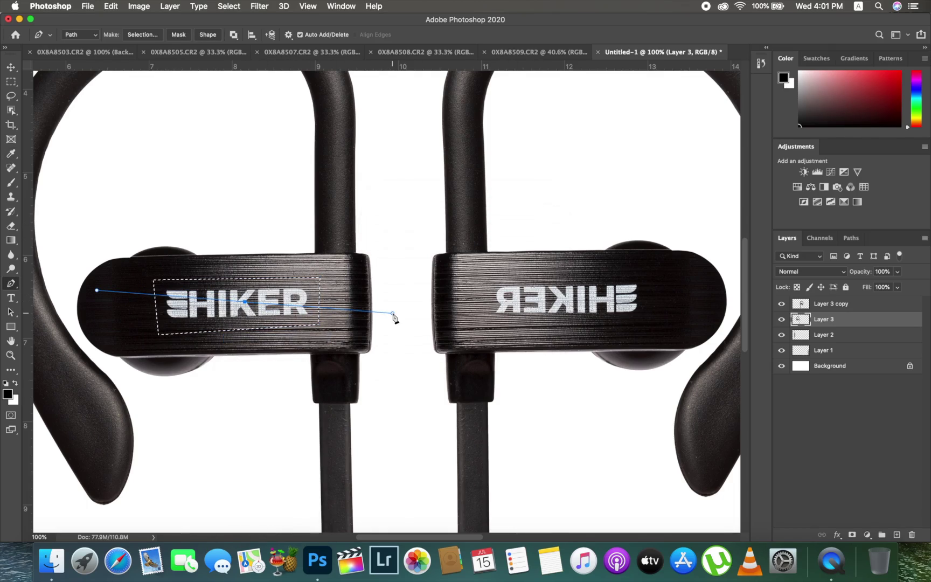
key("super+z")
key("v")
mouse_move(252, 306)
left_mouse_down()
mouse_move(277, 306)
mouse_move(251, 303)
left_mouse_up()
key("super+z")
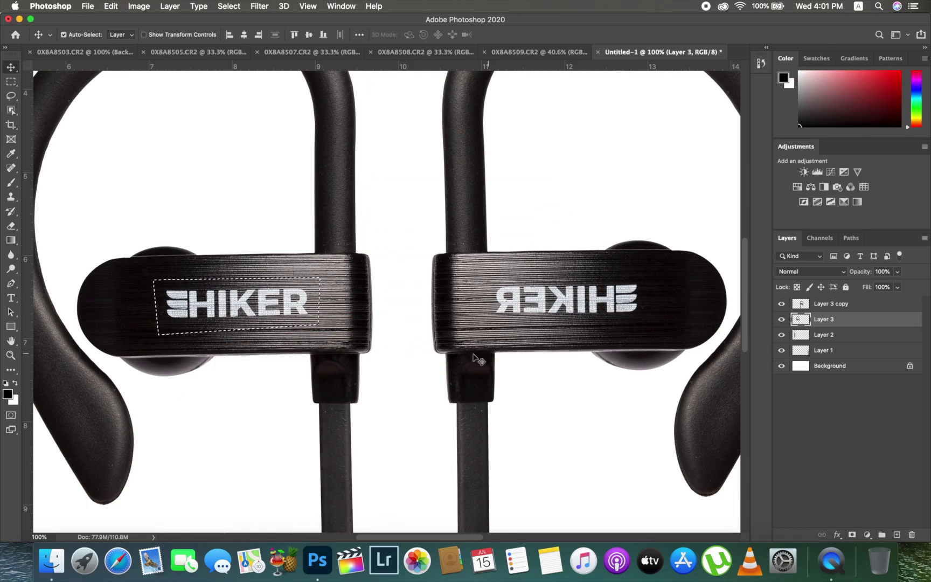
Copy the selected logo to a new layer, order it above Layer 3 copy and place it over the mirrored logo.
key("super")
key("super+j")
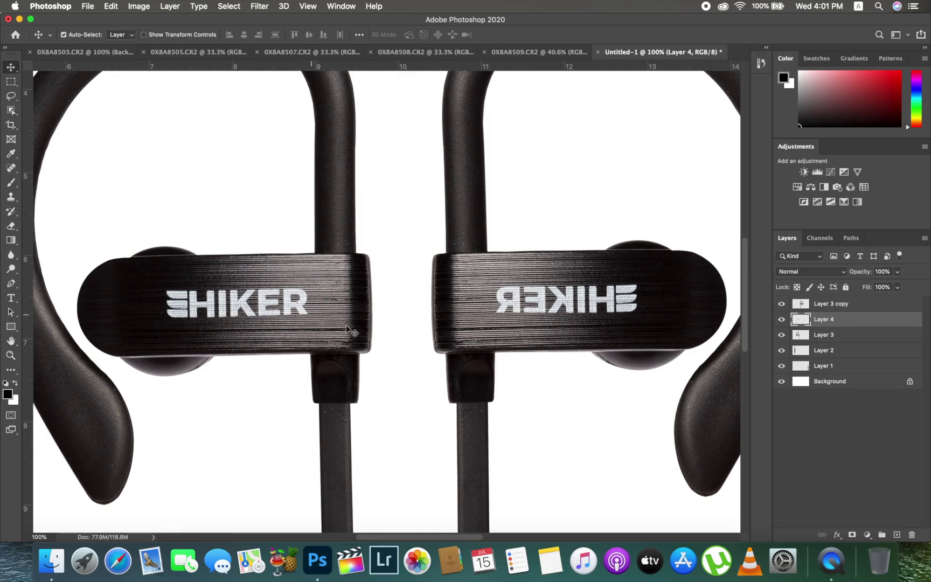
left_click_drag(241, 312, 671, 238)
left_click_drag(839, 318, 833, 299)
left_click_drag(608, 208, 546, 308)
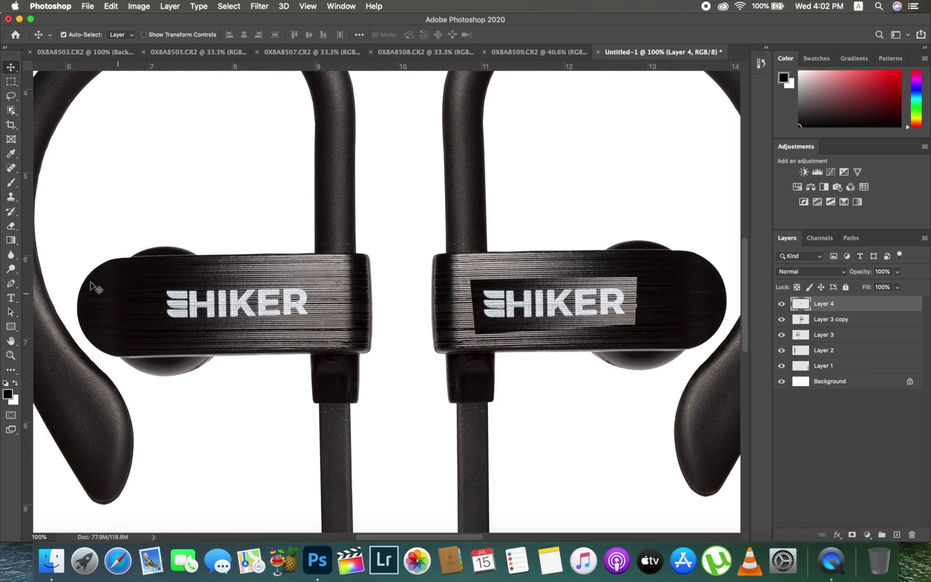
Add a layer mask to Layer 4 and brush with black along the patch's left edge to hide it.
left_click(851, 534)
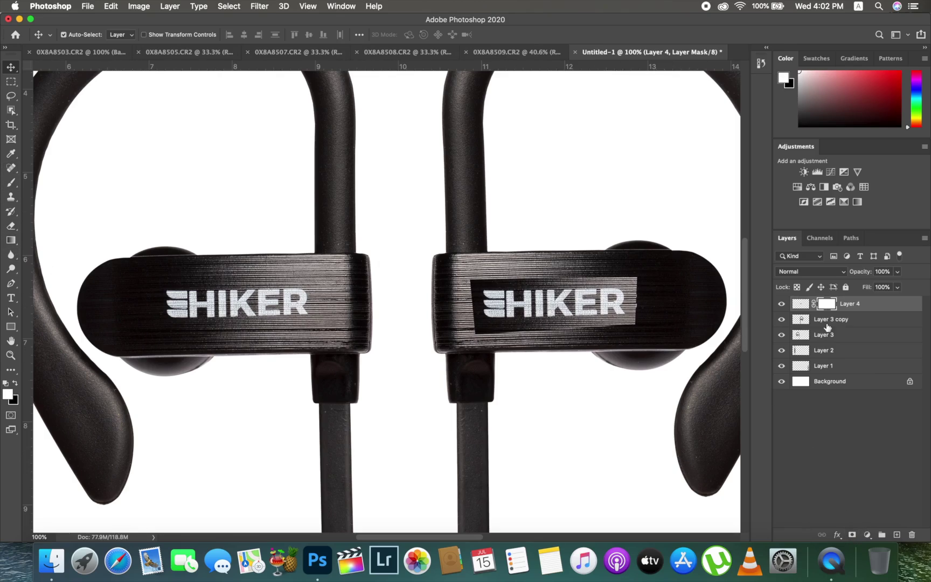
key("b")
scroll(535, 326, "up", 4)
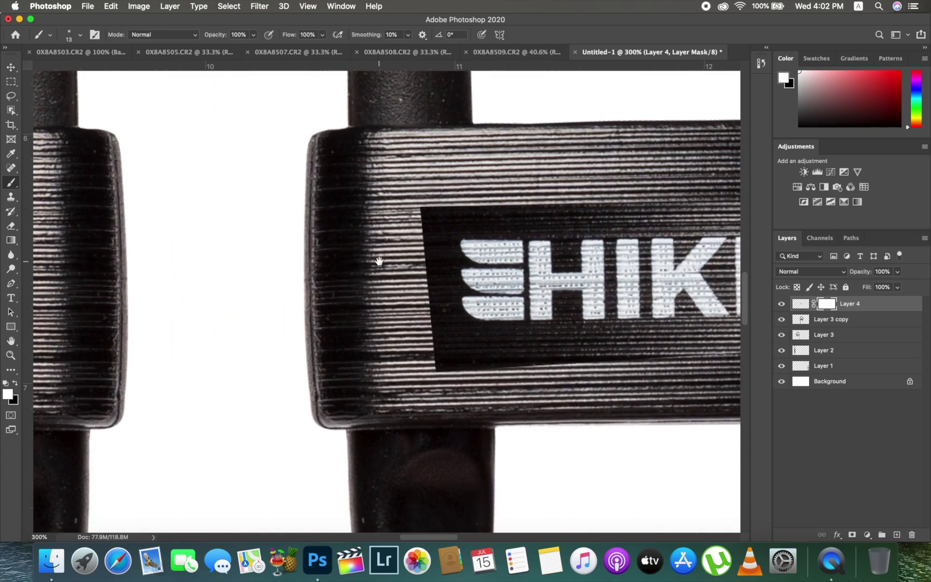
left_click_drag(379, 261, 357, 243)
key("bracketright")
key("bracketright")
key("bracketright")
key("bracketright")
key("bracketright")
key("bracketright")
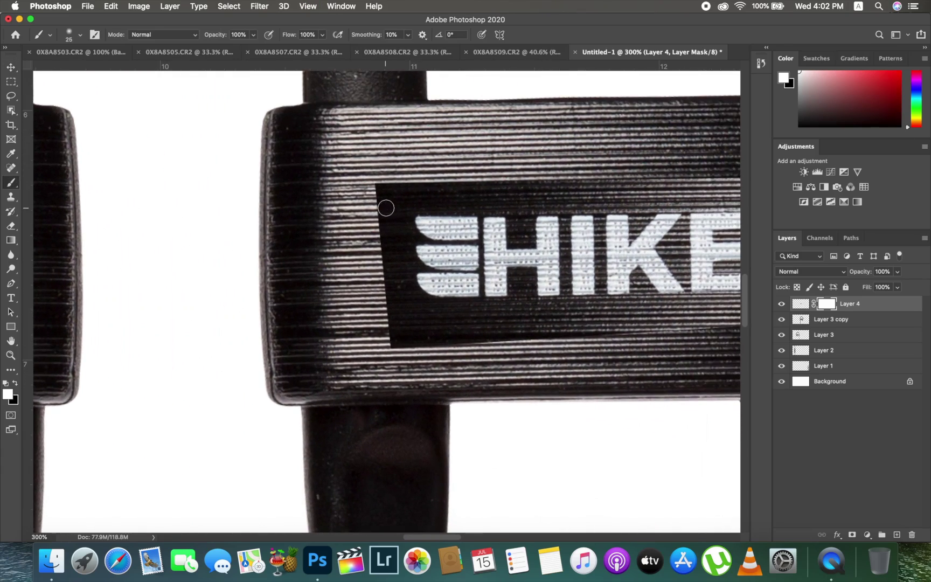
left_click(15, 383)
left_click(394, 214)
left_click_drag(395, 215, 395, 264)
key("bracketleft")
key("bracketleft")
key("bracketleft")
key("bracketleft")
key("bracketleft")
mouse_move(379, 189)
left_mouse_down()
mouse_move(379, 259)
mouse_move(395, 288)
left_mouse_up()
key("bracketleft")
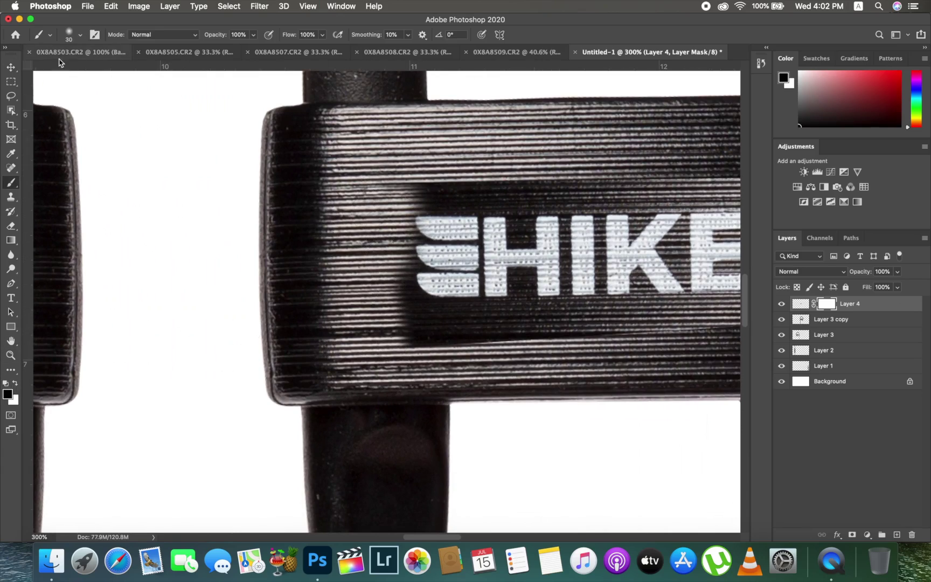
Harden the brush edge and, at size 15, mask a strip along the underside of the logo lettering.
left_click(80, 35)
left_click_drag(65, 94, 141, 93)
key("Return")
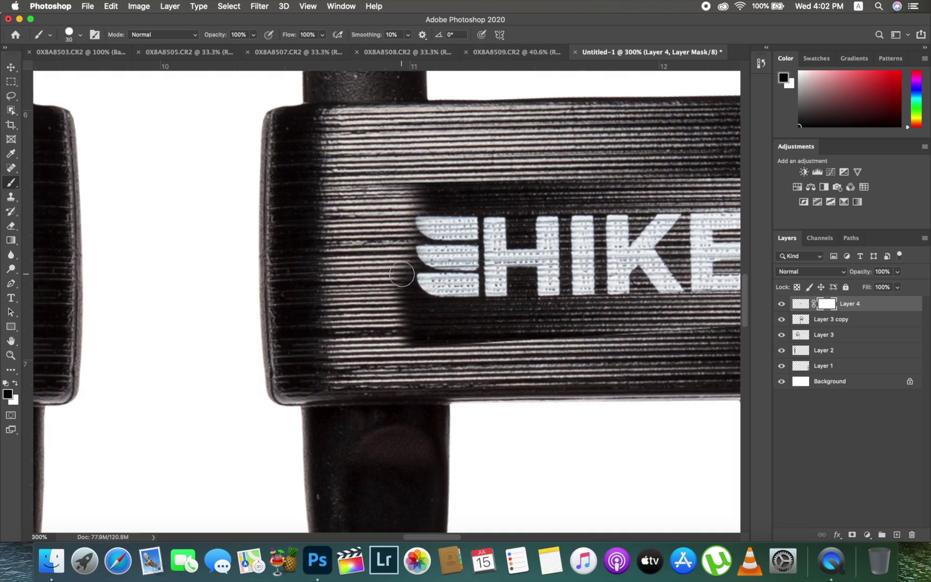
key("bracketleft")
key("bracketleft")
mouse_move(408, 275)
left_mouse_down()
mouse_move(462, 303)
mouse_move(695, 300)
left_mouse_up()
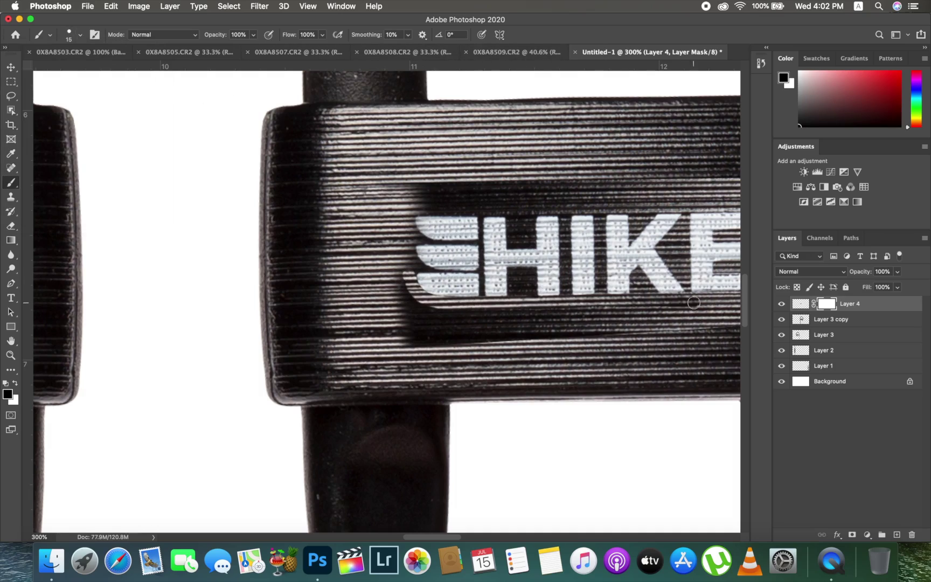
Mask out the rest of the dark patch around the outside of the HIKER logo, varying the brush size.
key("bracketright")
key("bracketright")
key("bracketright")
key("bracketright")
mouse_move(406, 197)
left_mouse_down()
mouse_move(580, 200)
mouse_move(704, 188)
left_mouse_up()
left_click_drag(575, 181, 317, 145)
mouse_move(395, 161)
left_mouse_down()
mouse_move(511, 160)
mouse_move(590, 180)
mouse_move(608, 280)
left_mouse_up()
key("bracketleft")
key("bracketleft")
key("bracketleft")
key("bracketleft")
left_click_drag(583, 206, 577, 237)
key("bracketright")
key("bracketright")
left_click_drag(425, 270, 578, 263)
left_click_drag(435, 286, 579, 284)
key("bracketright")
key("bracketright")
Reposition and transform the Layer 4 logo so it lines up over the mirrored logo.
key("v")
left_click_drag(296, 217, 338, 208)
key("super+t")
left_click_drag(677, 161, 677, 158)
left_click(558, 35)
Mask out the dark gaps in and around the wing emblem and the letter H with a smaller brush.
key("b")
key("super+plus")
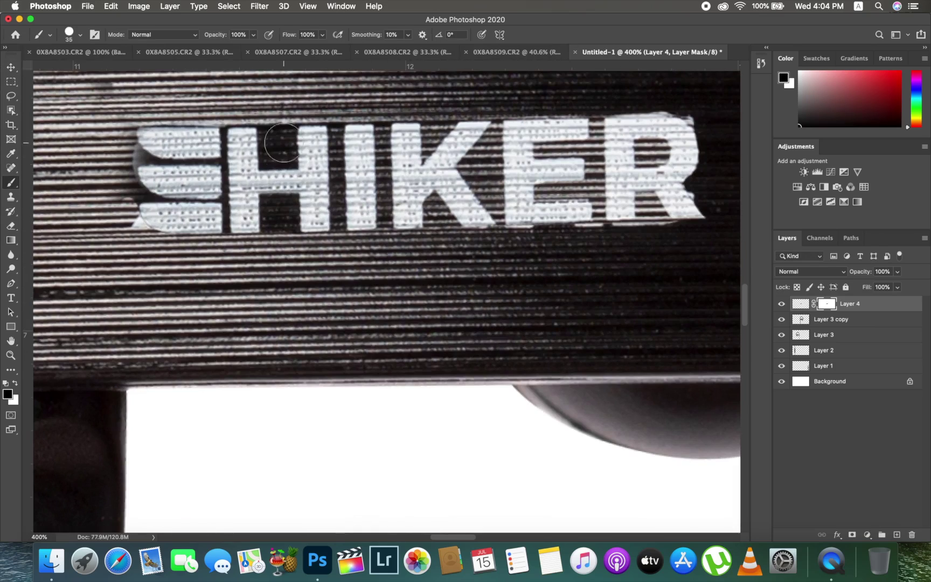
key("bracketleft")
key("bracketleft")
key("bracketleft")
key("bracketleft")
mouse_move(140, 155)
left_mouse_down()
mouse_move(126, 219)
mouse_move(110, 195)
left_mouse_up()
key("bracketleft")
mouse_move(265, 200)
left_mouse_down()
mouse_move(264, 226)
mouse_move(294, 211)
left_mouse_up()
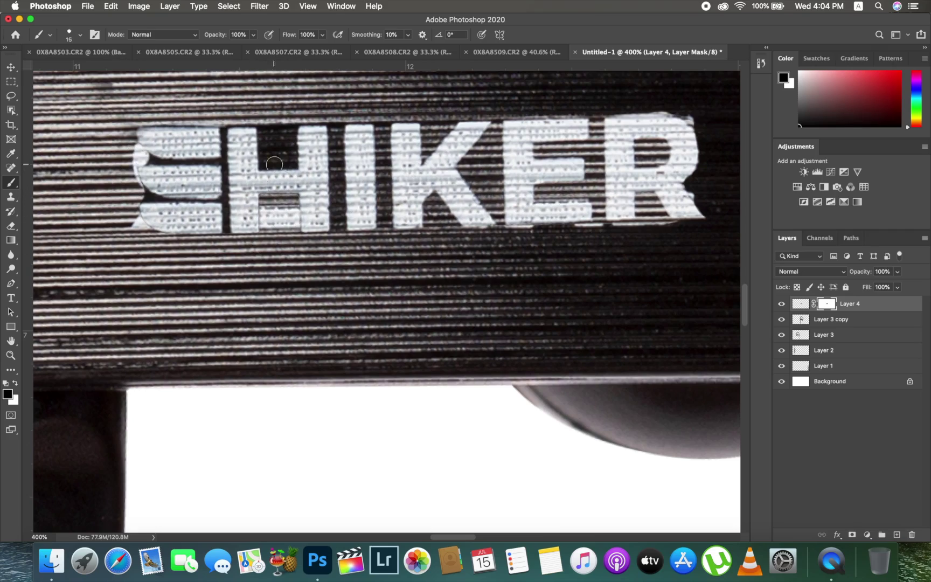
mouse_move(275, 163)
left_mouse_down()
mouse_move(262, 130)
mouse_move(276, 157)
mouse_move(274, 129)
left_mouse_up()
left_click_drag(223, 130, 225, 233)
key("bracketleft")
key("bracketleft")
key("bracketleft")
left_click_drag(144, 187, 160, 199)
left_click_drag(149, 160, 153, 158)
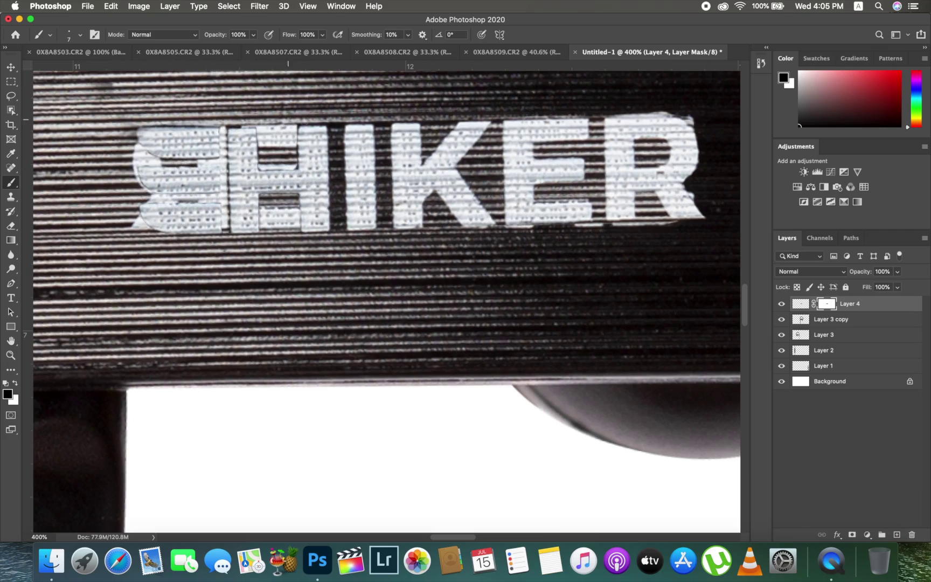
Mask out the dark gaps around the letters I and K, redoing one stroke inside the K.
mouse_move(335, 127)
left_mouse_down()
mouse_move(337, 232)
mouse_move(383, 130)
left_mouse_up()
left_click_drag(431, 201, 452, 229)
mouse_move(425, 129)
left_mouse_down()
mouse_move(427, 154)
mouse_move(446, 122)
mouse_move(427, 152)
left_mouse_up()
key("super+z")
left_click_drag(429, 147, 438, 126)
key("bracketright")
key("bracketright")
key("bracketright")
left_click_drag(461, 167, 465, 171)
mouse_move(497, 124)
left_mouse_down()
mouse_move(465, 164)
mouse_move(495, 212)
mouse_move(475, 162)
left_mouse_up()
Mask out the dark gaps in the letters E and R and between them, enlarging the brush to 20.
mouse_move(536, 144)
left_mouse_down()
mouse_move(585, 153)
mouse_move(598, 222)
left_mouse_up()
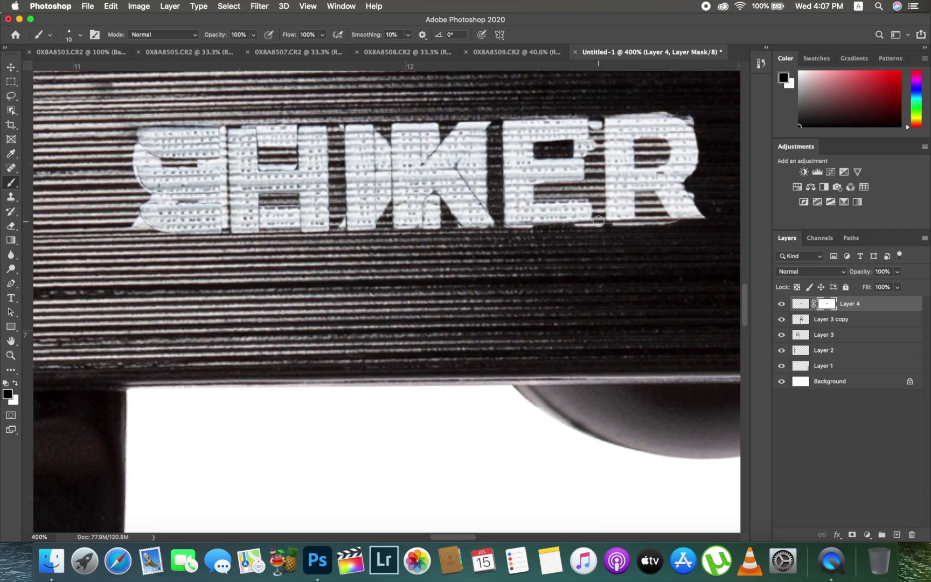
key("bracketright")
mouse_move(596, 157)
left_mouse_down()
mouse_move(595, 124)
mouse_move(598, 231)
left_mouse_up()
mouse_move(540, 192)
left_mouse_down()
mouse_move(566, 193)
mouse_move(541, 196)
left_mouse_up()
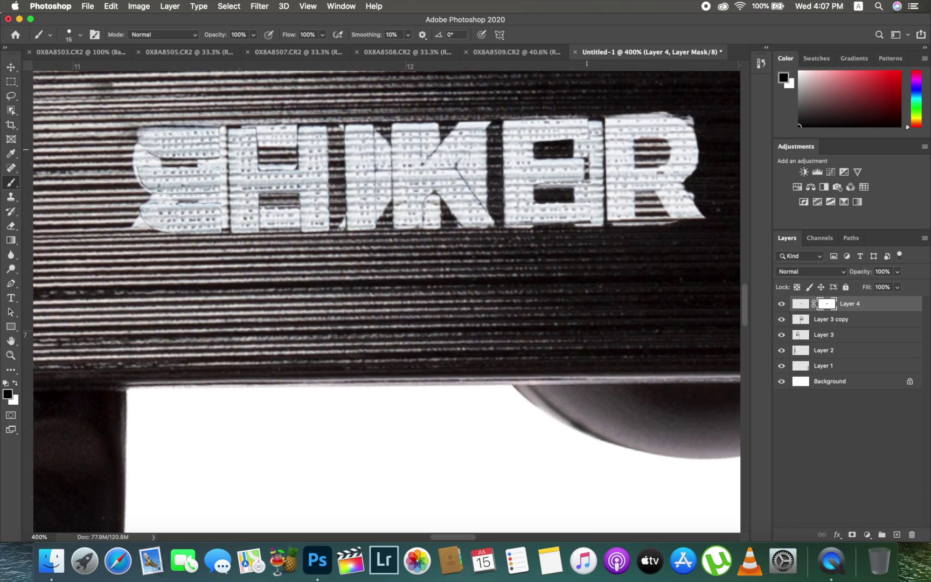
mouse_move(639, 144)
left_mouse_down()
mouse_move(641, 161)
mouse_move(659, 154)
left_mouse_up()
key("bracketright")
key("bracketright")
key("bracketright")
mouse_move(643, 201)
left_mouse_down()
mouse_move(668, 223)
mouse_move(658, 230)
left_mouse_up()
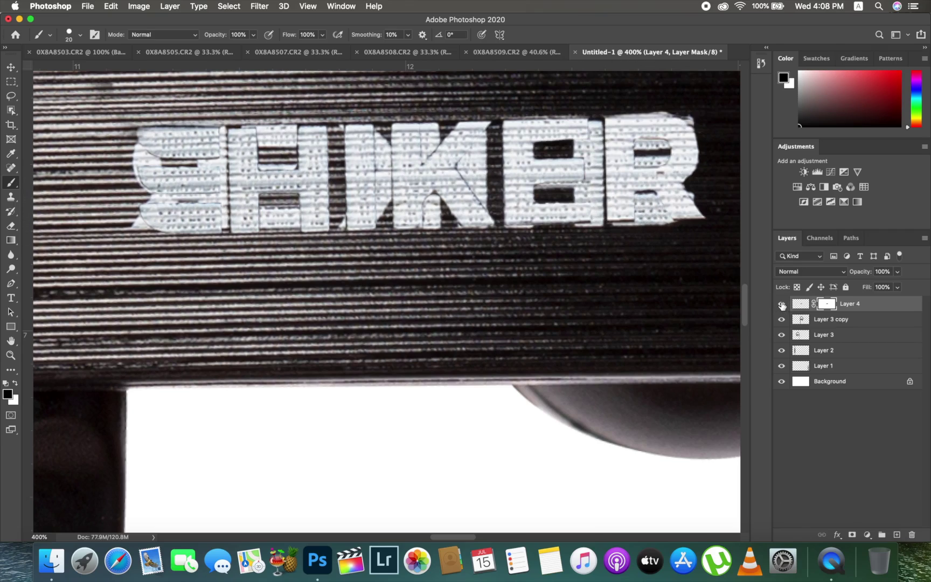
Hide Layer 4 and clone brushed texture over the reversed letter R on Layer 3 copy with a size 100 brush.
left_click(781, 304)
left_click(820, 322)
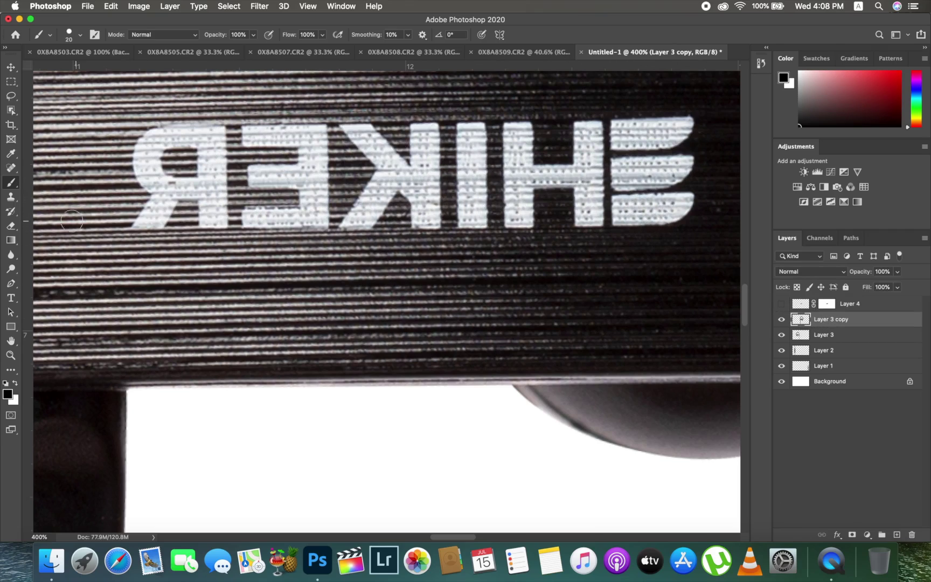
left_click(11, 196)
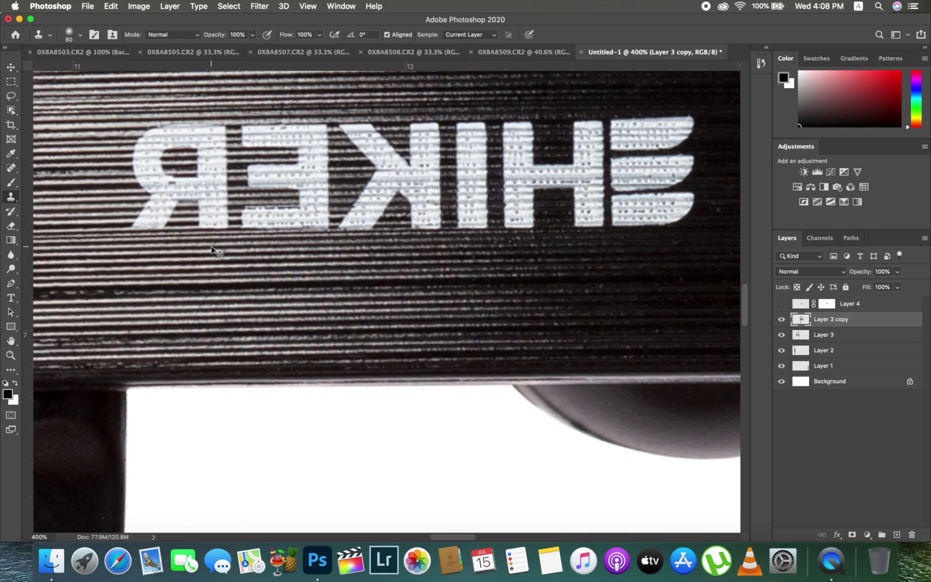
key("super+minus")
key("super+minus")
key("bracketright")
key("bracketright")
key("bracketright")
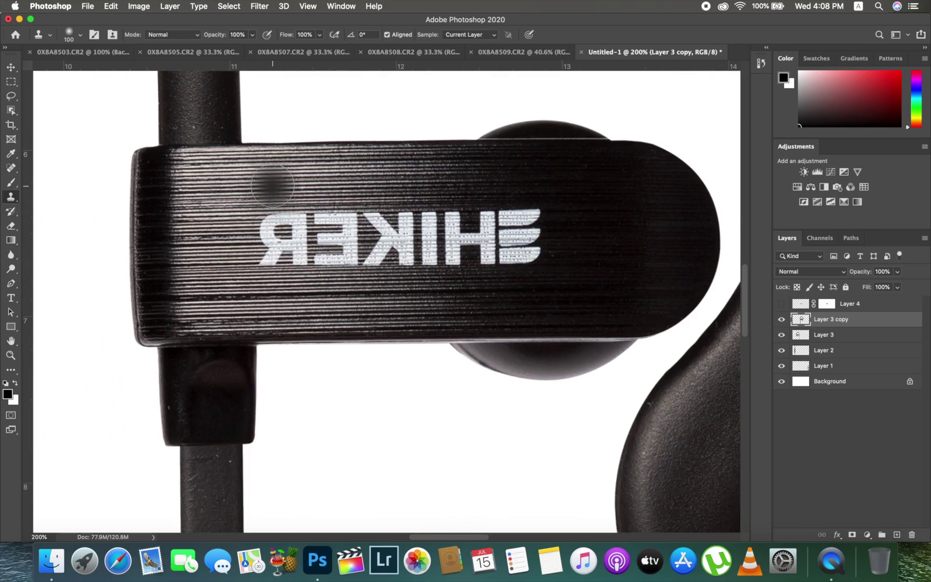
left_click(274, 179, "alt")
mouse_move(274, 197)
left_mouse_down()
mouse_move(275, 237)
mouse_move(293, 227)
mouse_move(512, 251)
mouse_move(265, 260)
left_mouse_up()
Clone brushed texture over the rest of the reversed logo and the area below it, reducing the brush to 80.
left_click(527, 180, "alt")
mouse_move(524, 216)
left_mouse_down()
mouse_move(526, 204)
mouse_move(321, 213)
left_mouse_up()
key("bracketleft")
key("bracketleft")
left_click(564, 206, "alt")
left_click(285, 308, "alt")
left_click_drag(264, 283, 366, 283)
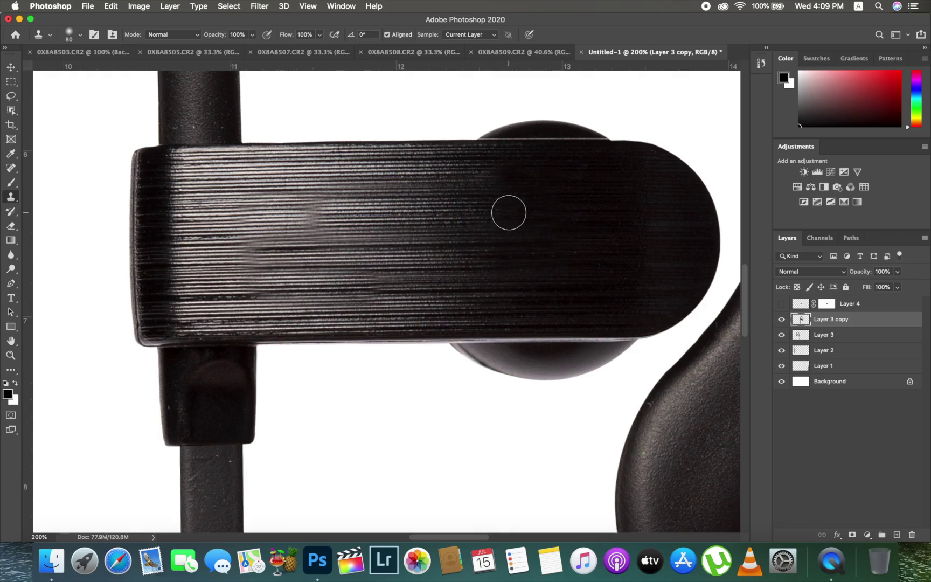
Show Layer 4 again and compare the corrected HIKER logo with the one on the original earphone.
left_click(782, 304)
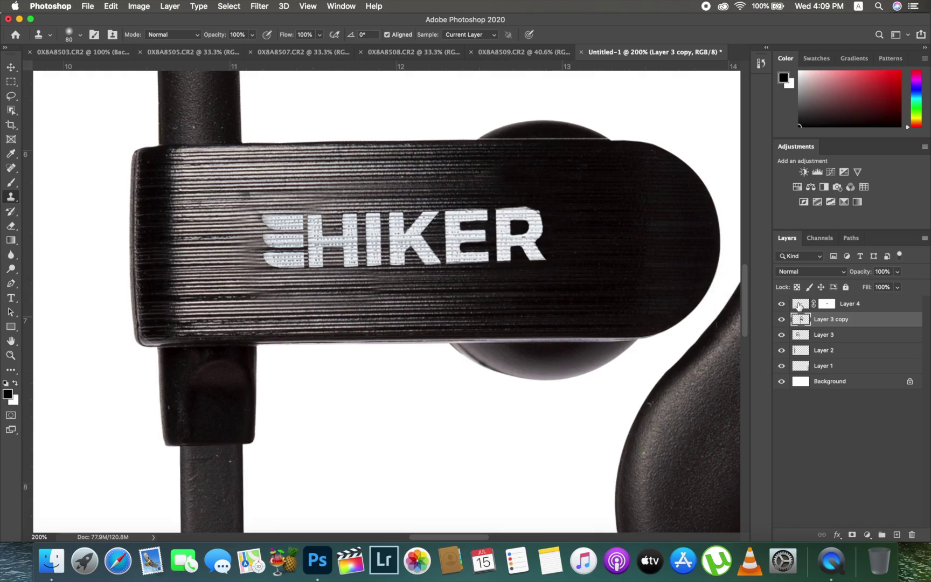
key("alt+bracketright")
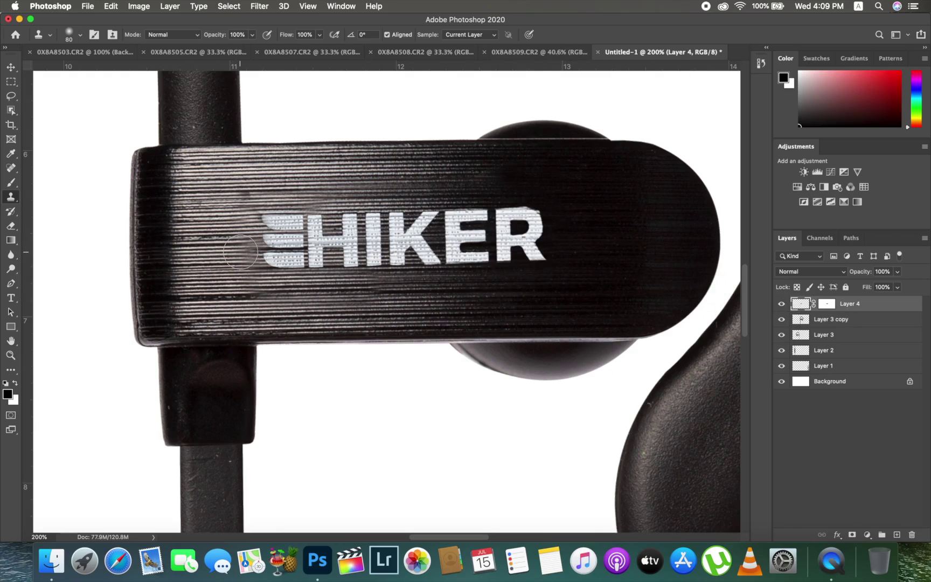
left_click(789, 320)
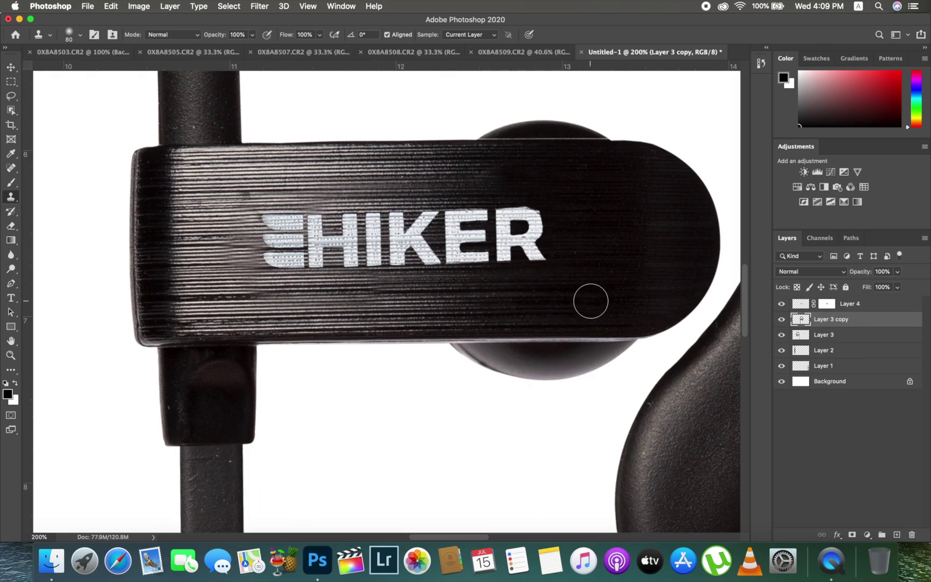
key("super+0")
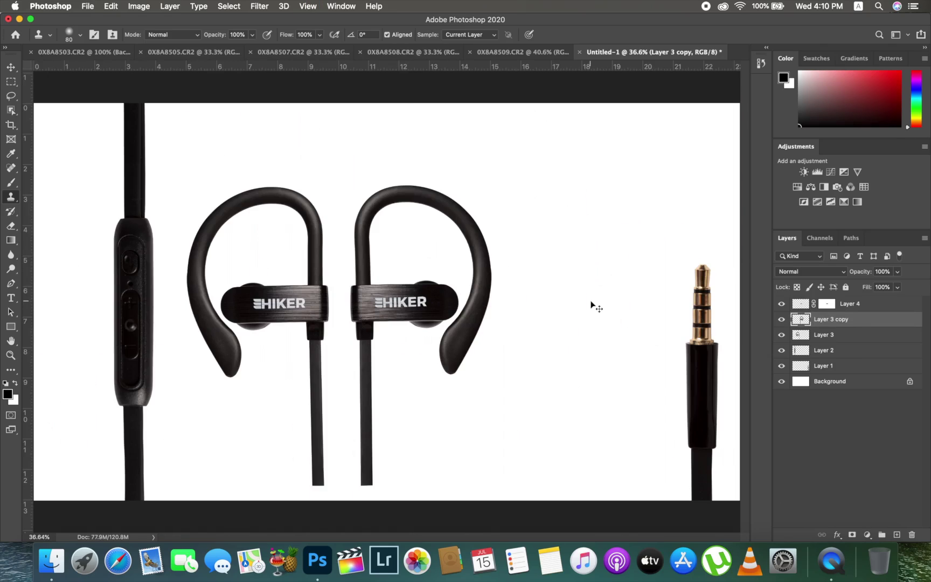
key("super+plus")
key("super+plus")
key("super+plus")
key("super+plus")
left_click_drag(232, 283, 455, 232)
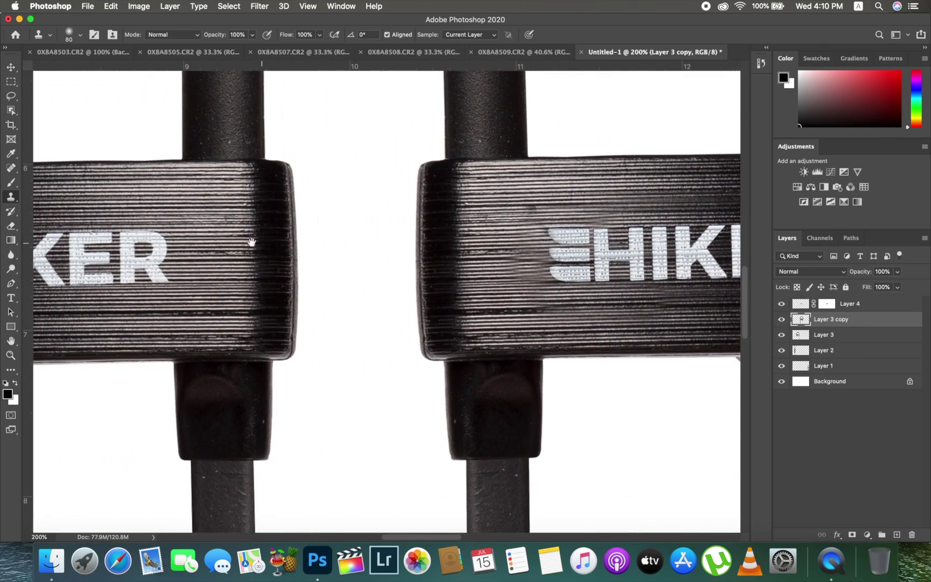
left_click_drag(238, 248, 1, 237)
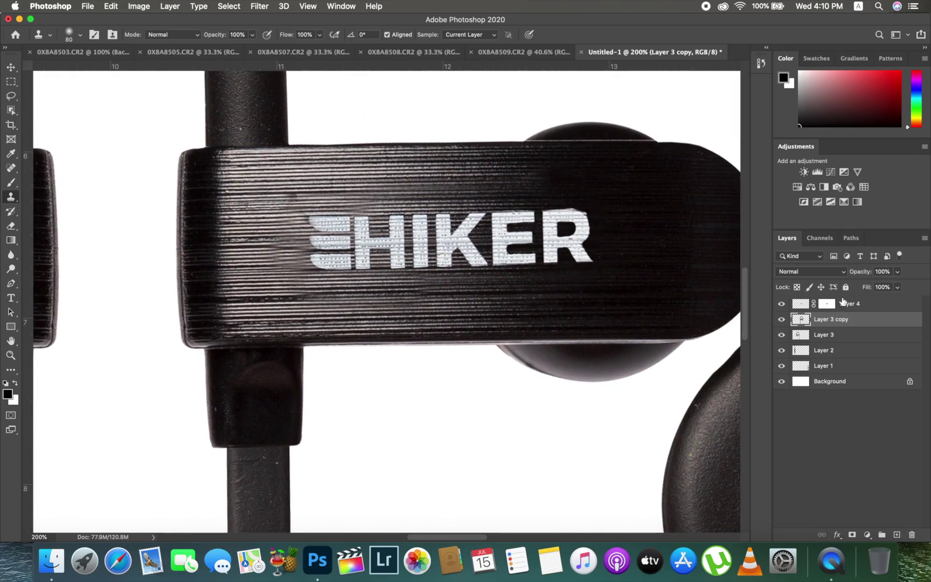
Try to clone along the upper edge of the letter R on the Layer 4 mask with a size 35 brush.
left_click(843, 301)
key("bracketleft")
key("bracketleft")
key("bracketleft")
key("bracketleft")
key("bracketleft")
key("bracketleft")
left_click(565, 204)
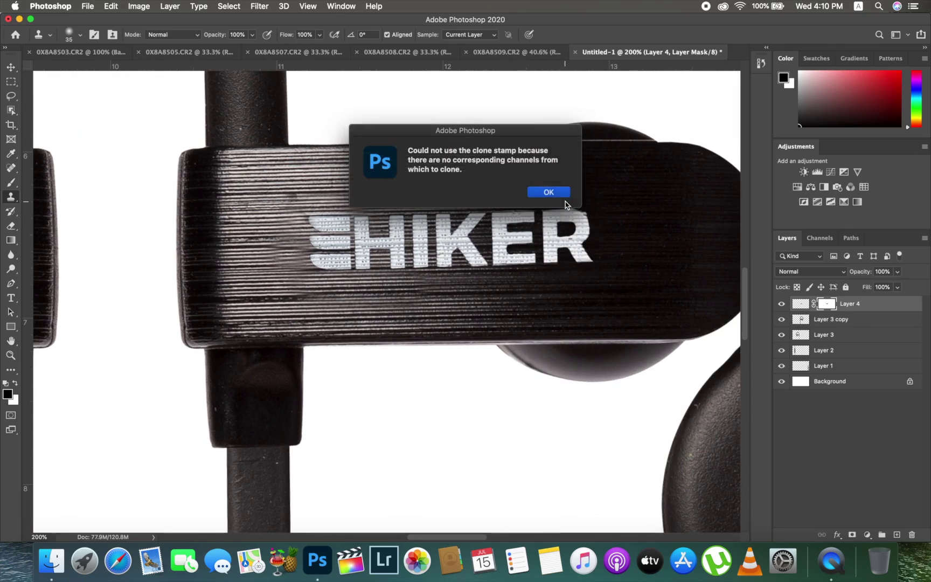
key("Return")
key("b")
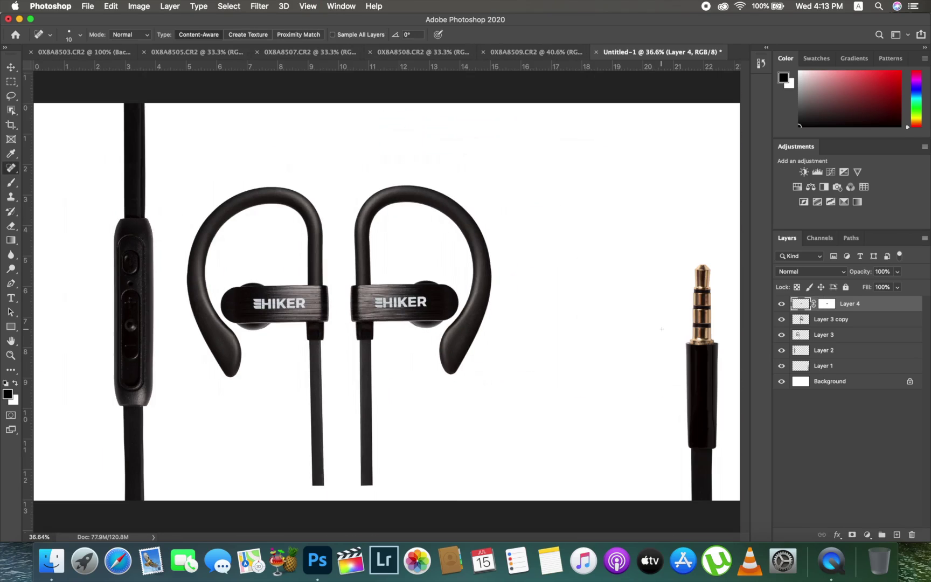
Merge Layer 4, Layer 3 copy and Layer 3 into one layer and shift the earphone pair slightly up toward the remote.
key("super+minus")
key("super+minus")
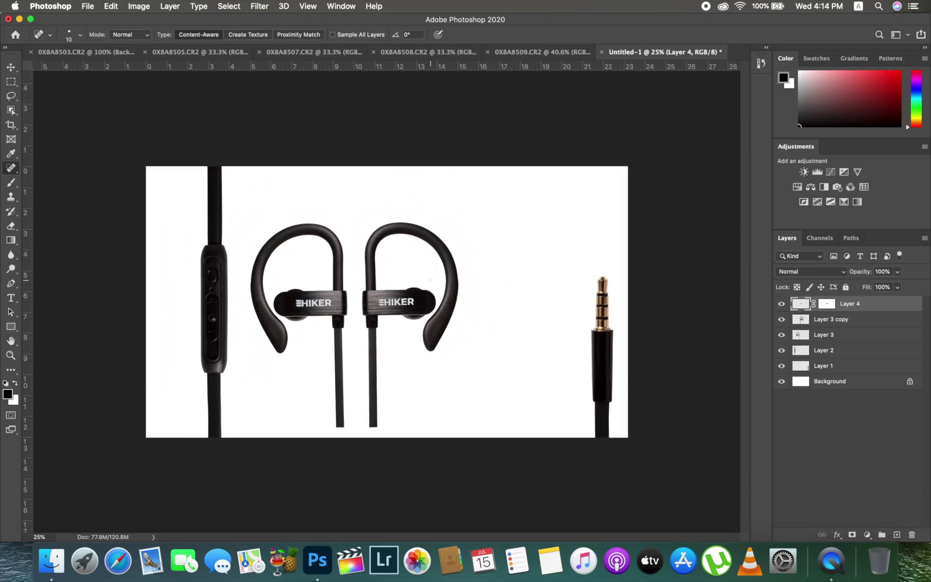
key("v")
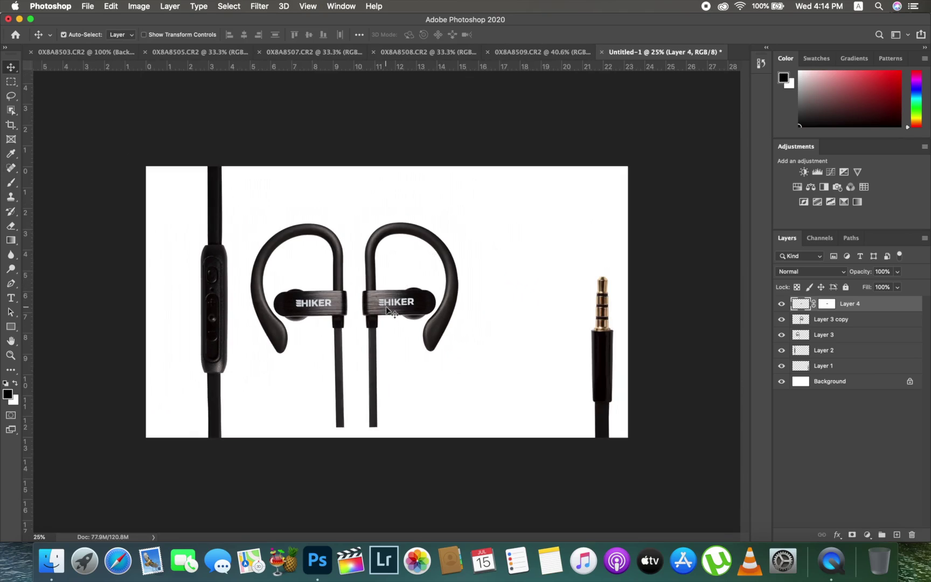
left_click(833, 336, "shift")
right_click(822, 335)
left_click(712, 388)
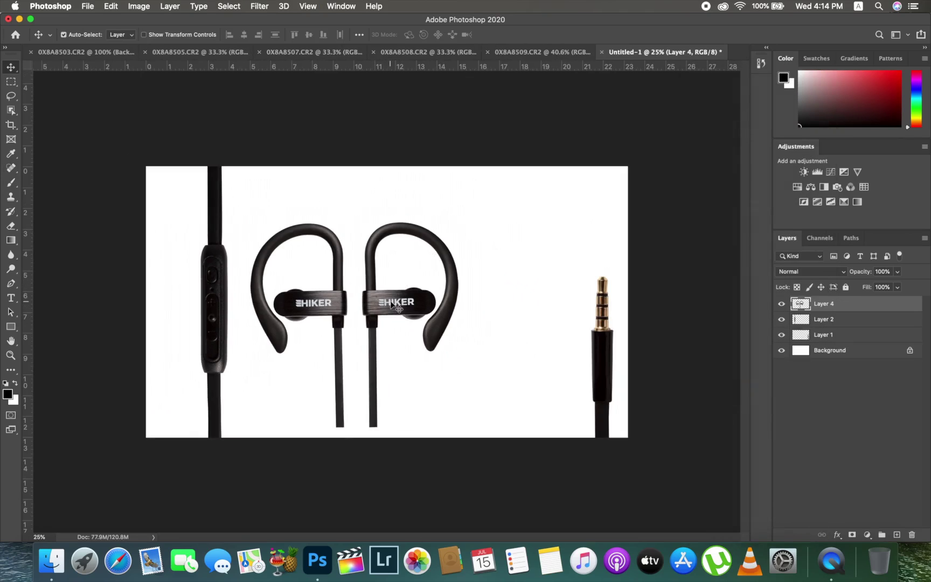
left_click_drag(397, 307, 383, 303)
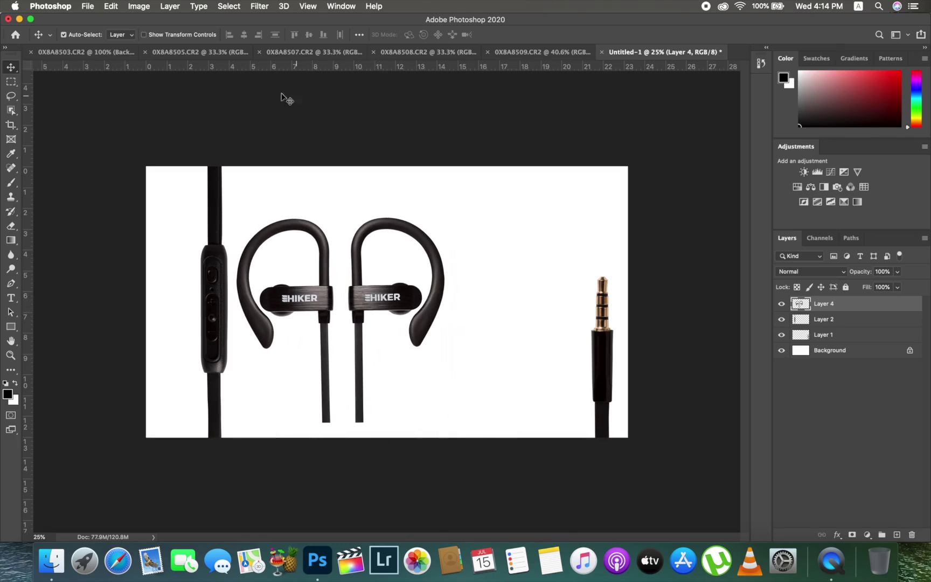
Look through the open source photos and bring up 0X8A8507.CR2, the inner side of the earphone.
left_click(195, 52)
left_click(123, 52)
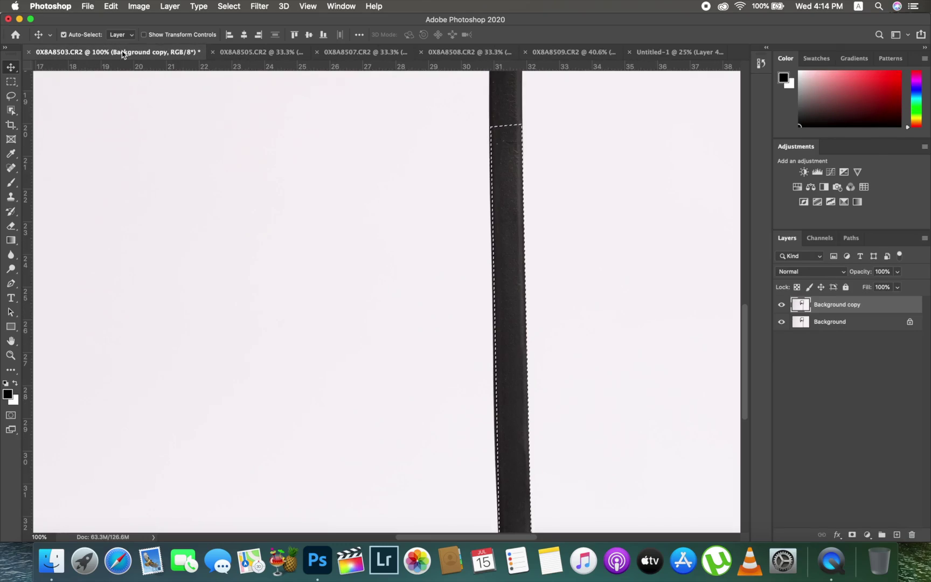
left_click(256, 52)
left_click(425, 53)
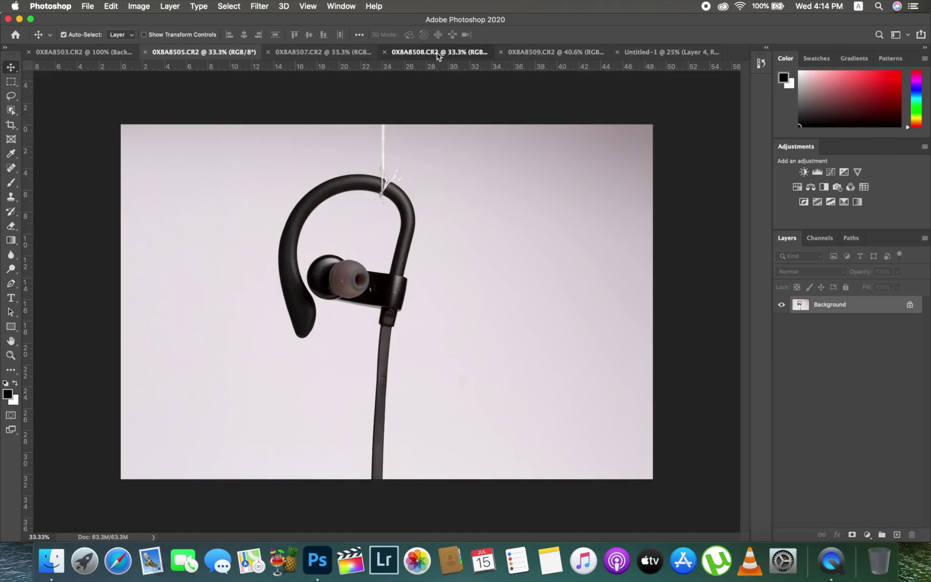
left_click(529, 53)
left_click(339, 52)
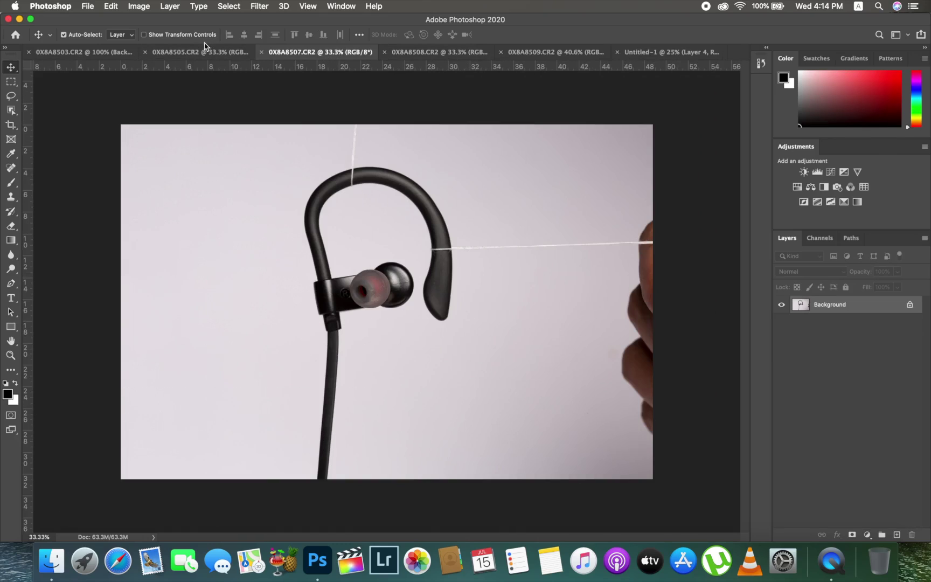
Start a Pen path along the outer edge of the cable joint and around the lower corner of the earphone housing.
key("p")
key("super+1")
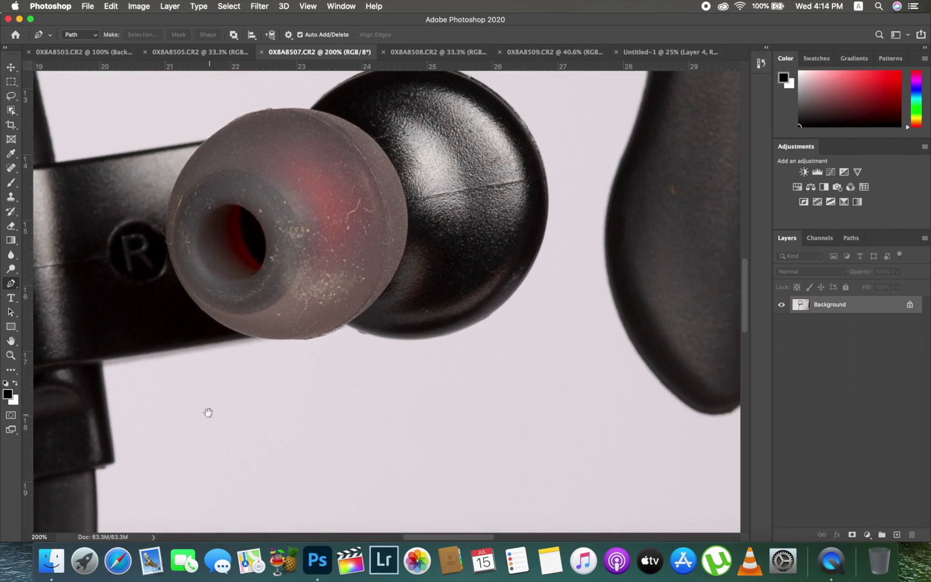
left_click_drag(208, 412, 452, 387)
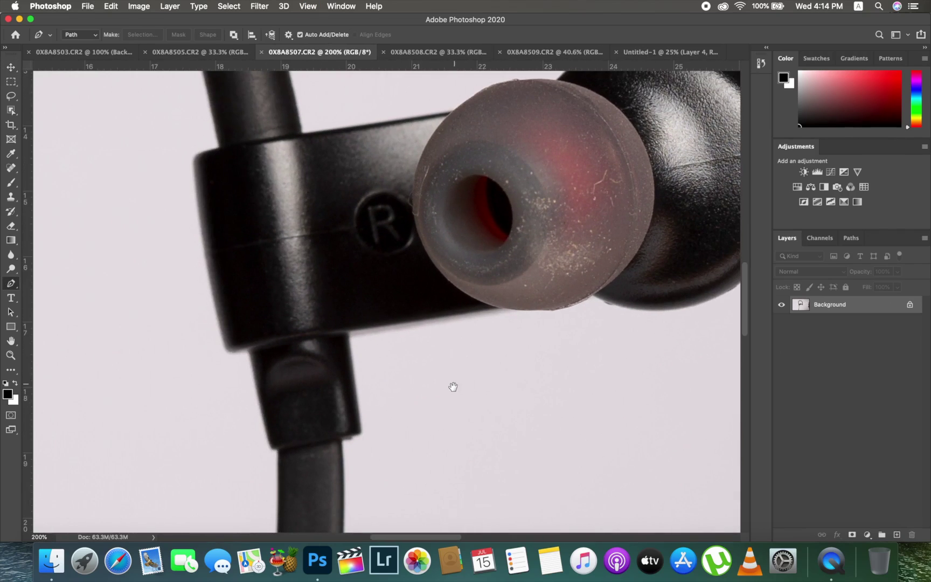
left_click(271, 445)
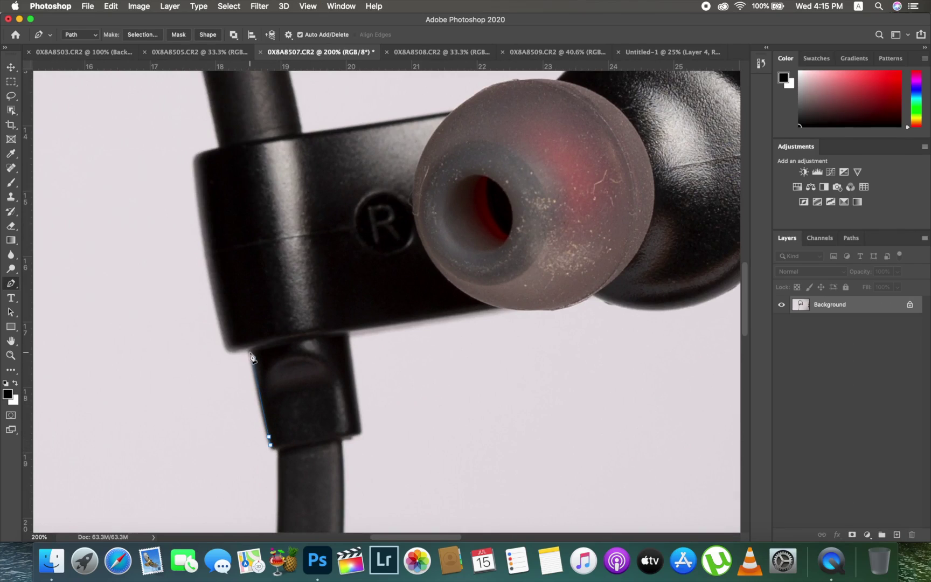
key("super+plus")
key("super+plus")
left_click_drag(297, 337, 588, 317)
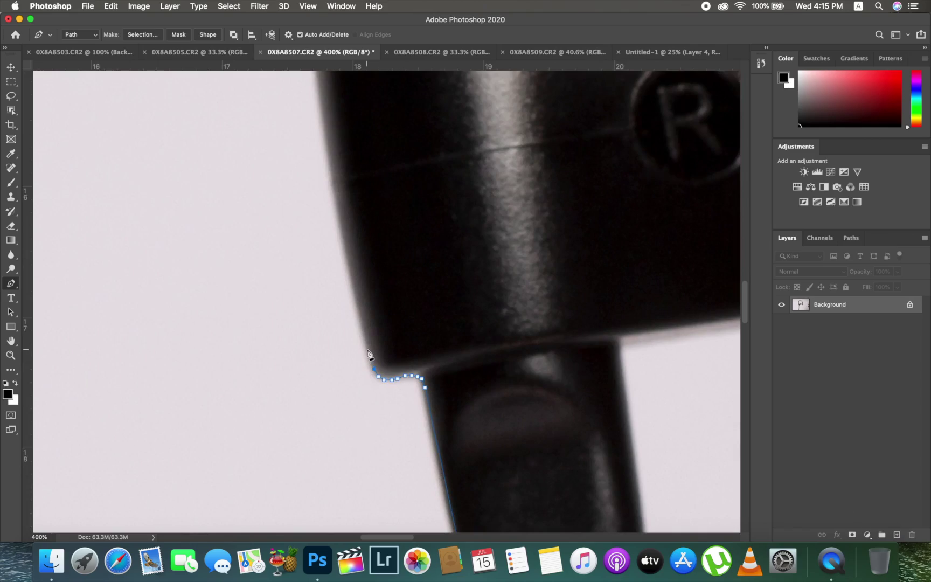
scroll(361, 306, "down", 2)
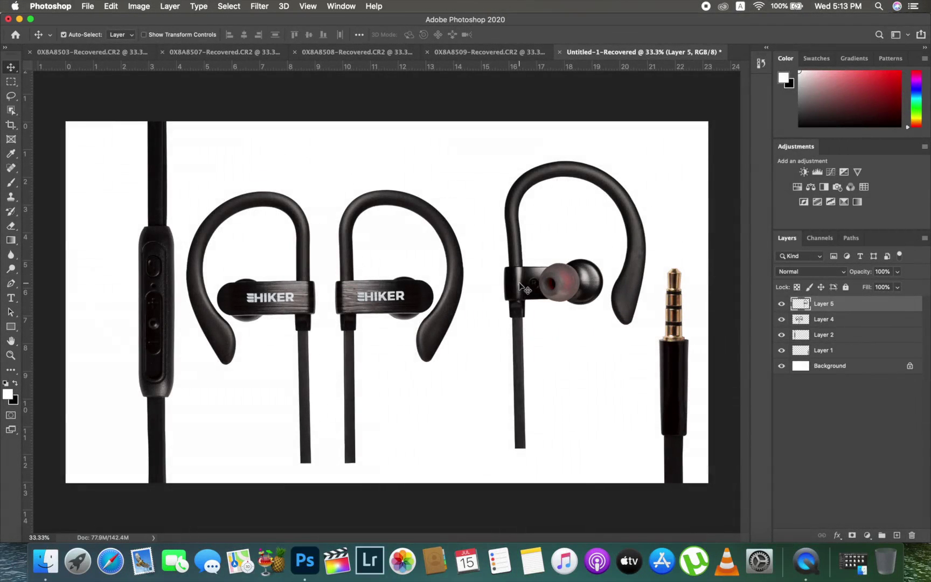
Move the Layer 5 earphone down in the composite, then duplicate it and flip the copy horizontally.
left_click_drag(520, 286, 516, 307)
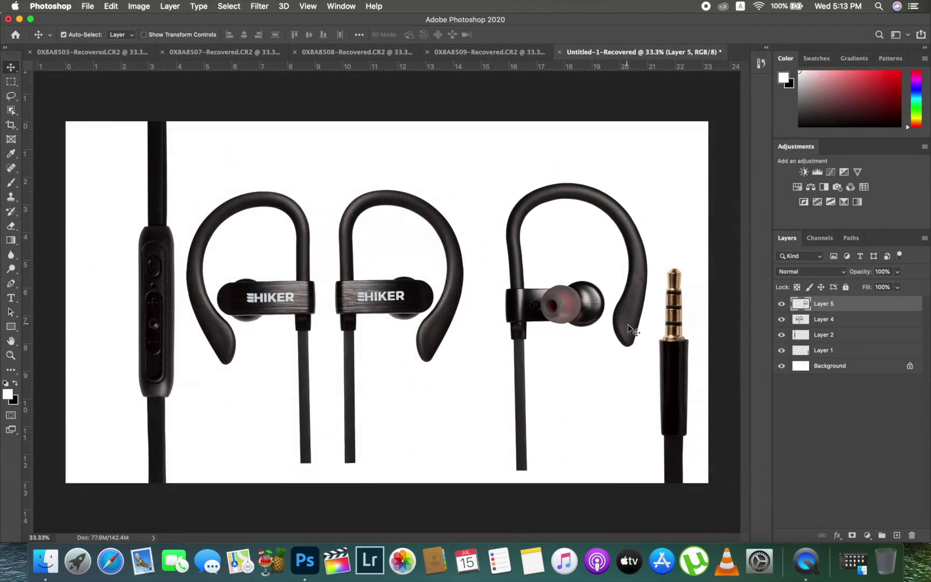
key("super+j")
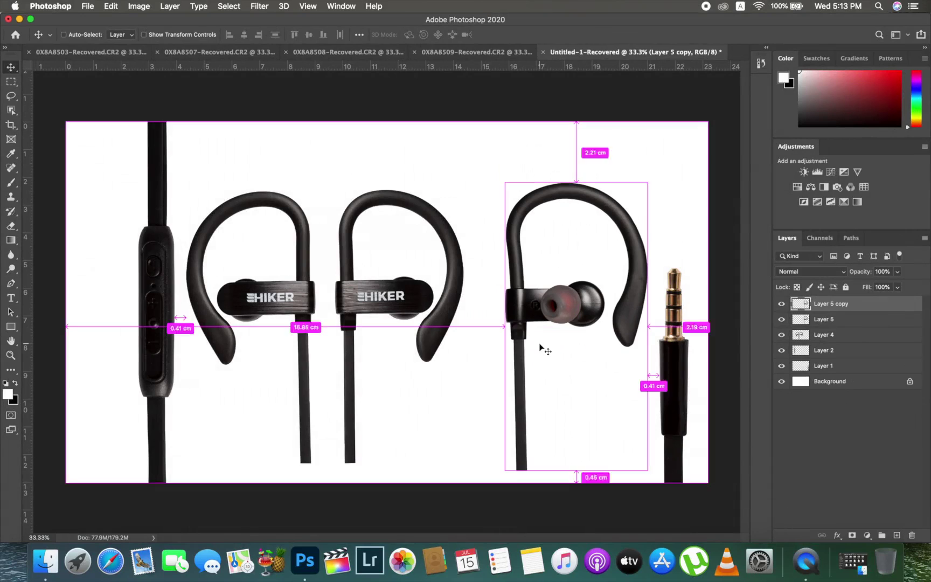
key("super+t")
right_click(556, 286)
left_click(604, 474)
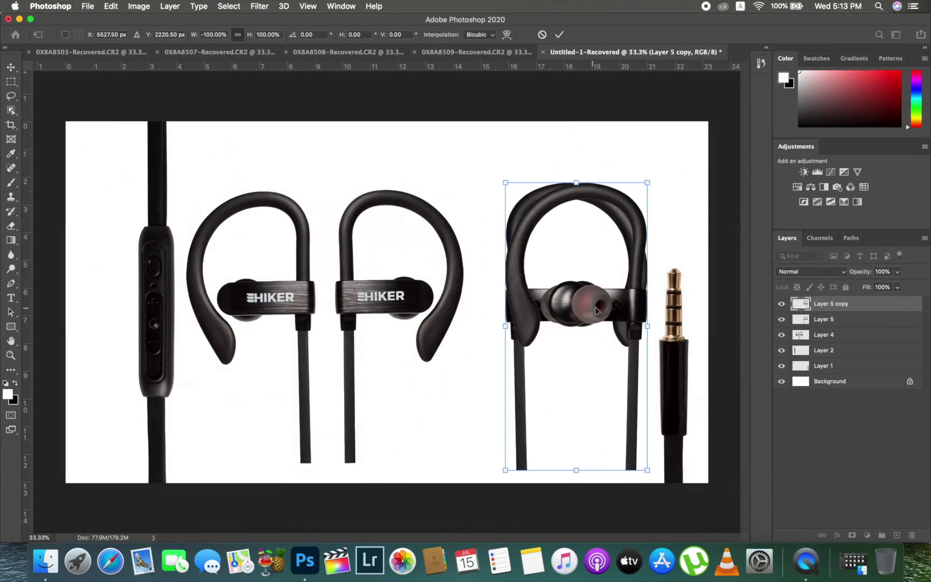
Move the flipped copy over the second HIKER earphone and rotate it slightly so its cable hangs vertically.
left_click_drag(618, 309, 458, 309)
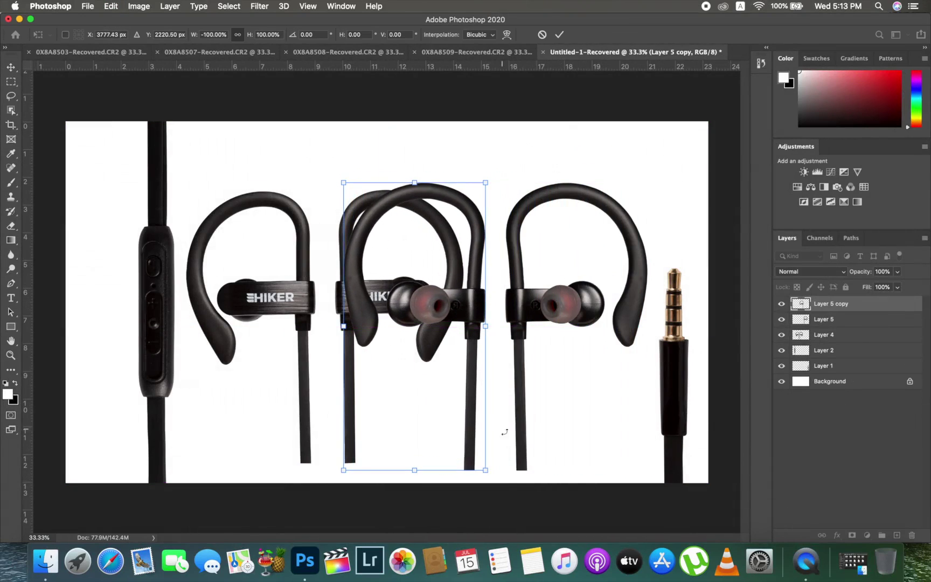
left_click_drag(505, 483, 512, 483)
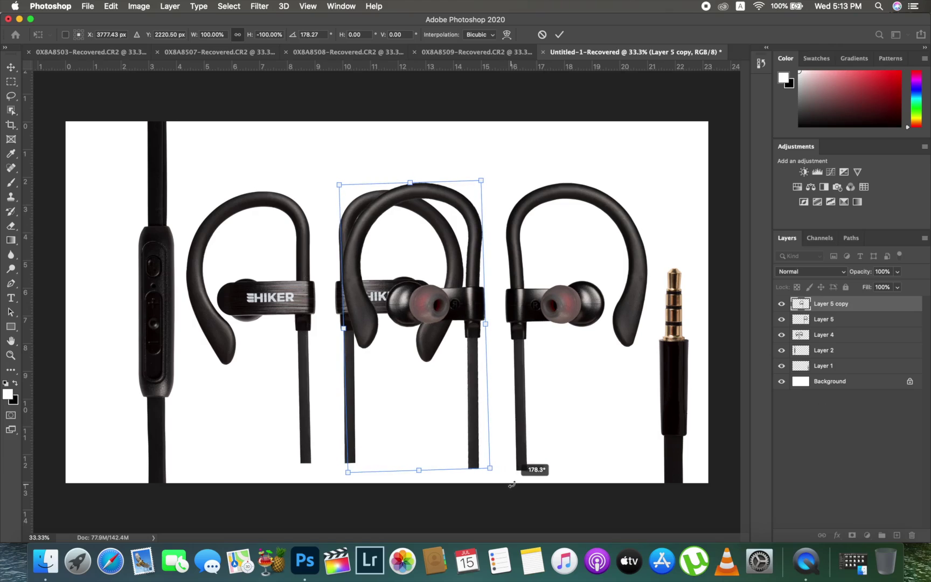
left_click(560, 35)
Rotate the original Layer 5 earphone by 0.99 degrees to straighten its cable.
left_click(541, 336)
key("super+t")
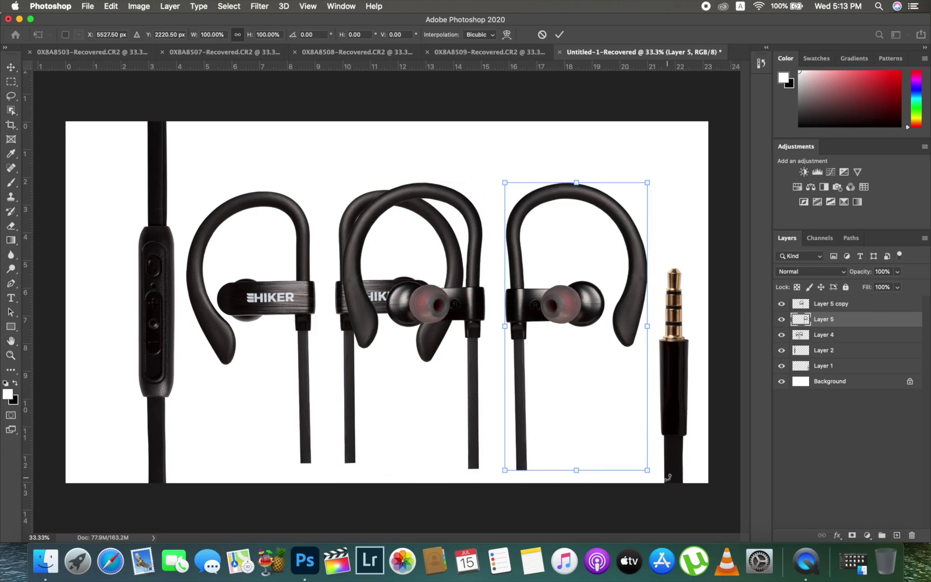
left_click_drag(667, 478, 665, 475)
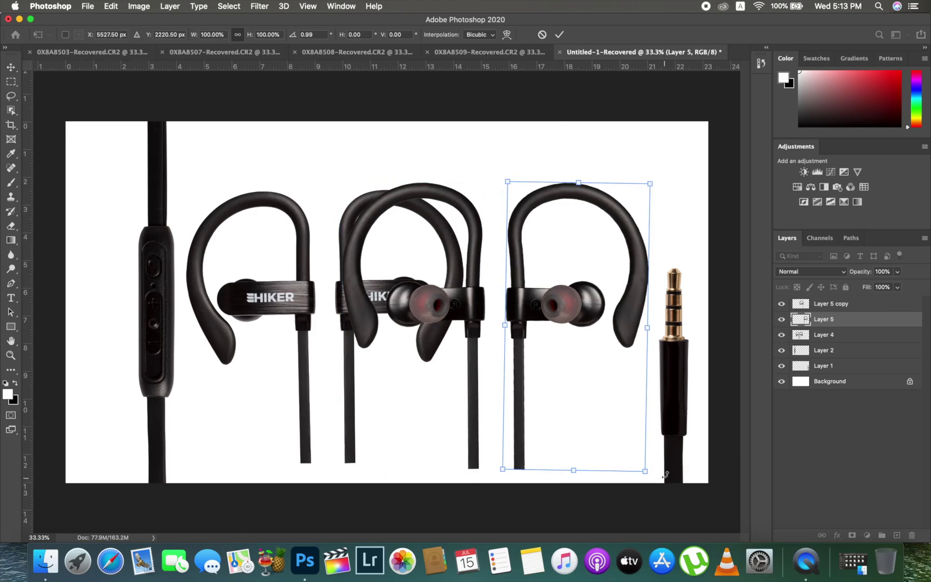
left_click(560, 35)
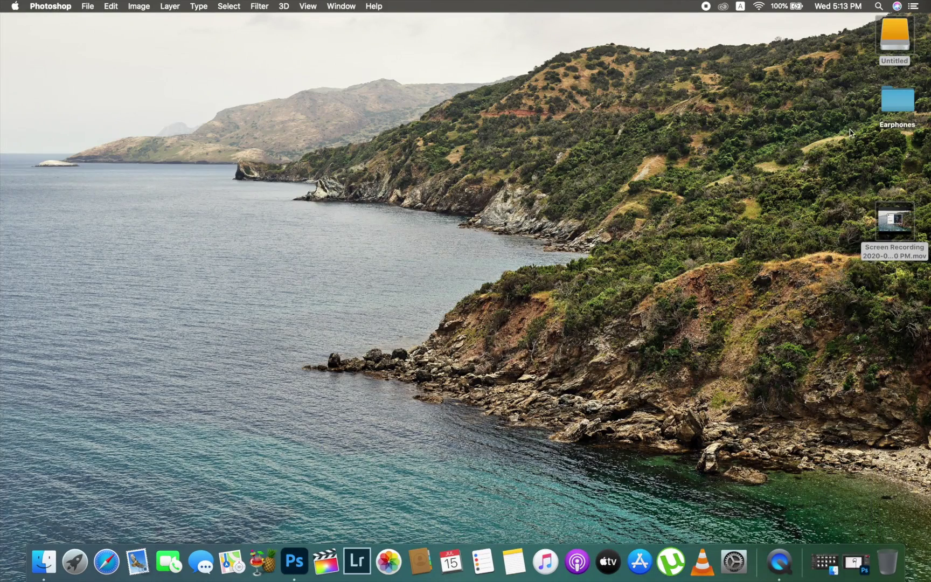
Open 0X8A8505.CR2 from the Earphones folder on the desktop in Photoshop with the Camera Raw settings as they are.
double_click(897, 103)
left_click(470, 150)
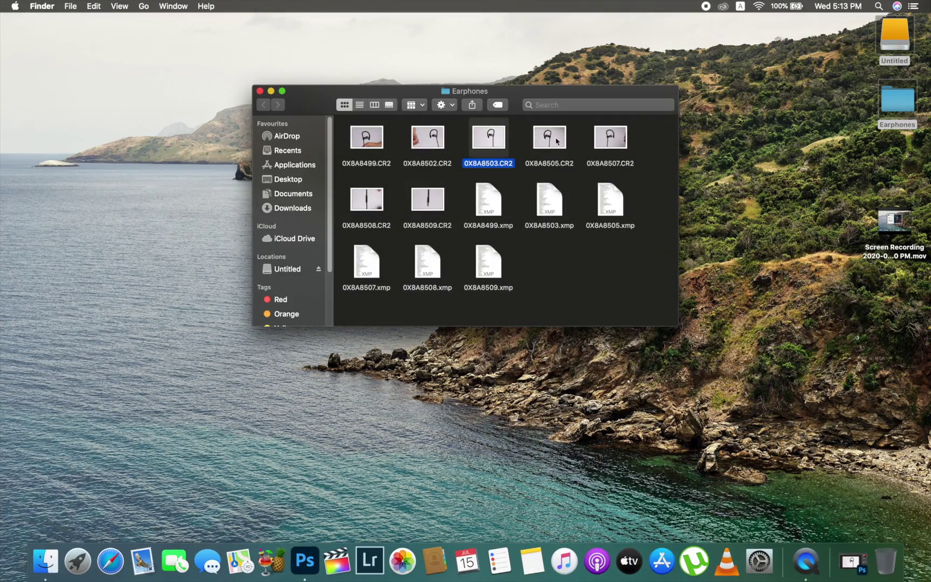
double_click(560, 153)
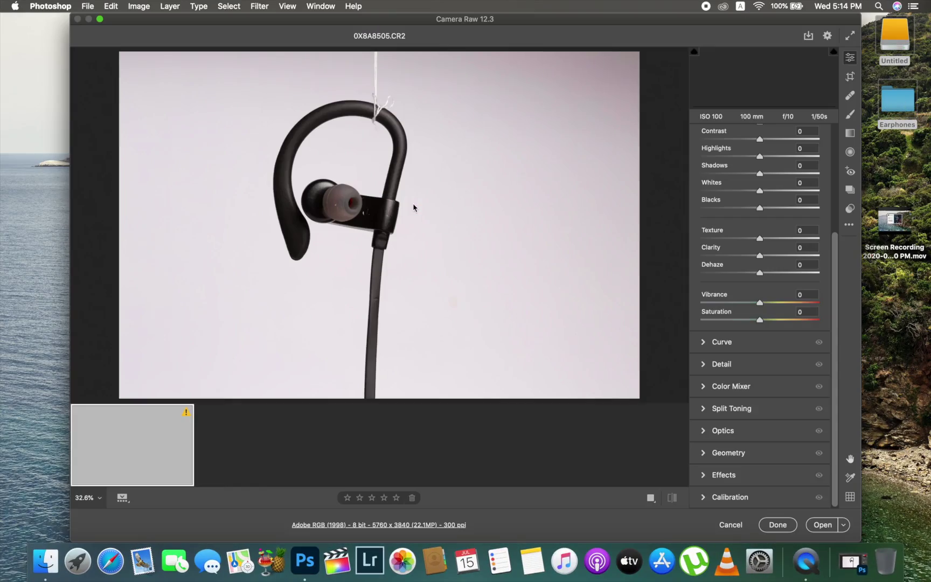
key("Return")
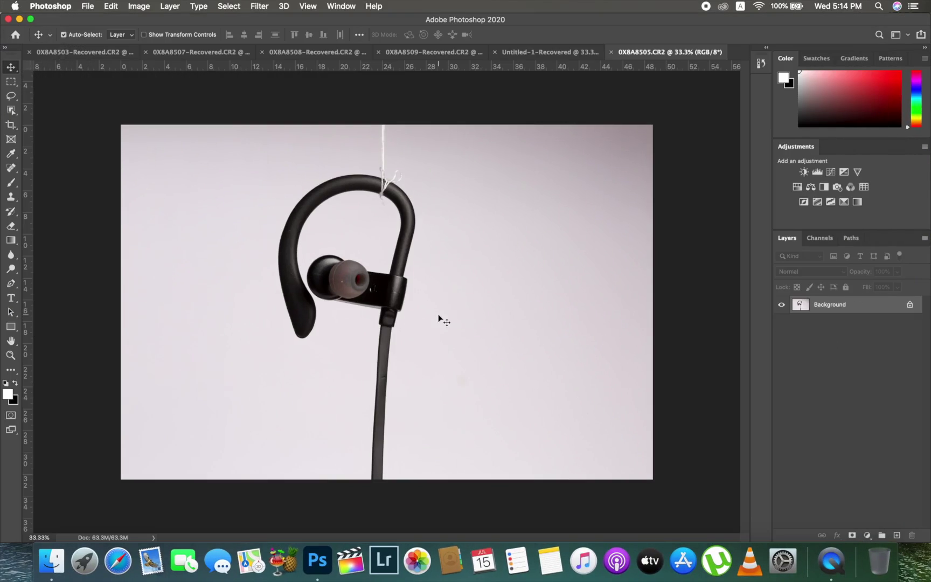
Draw an ellipse of about 85 × 86 px over the L mark on the earphone body in 0X8A8505.CR2.
left_click(13, 336)
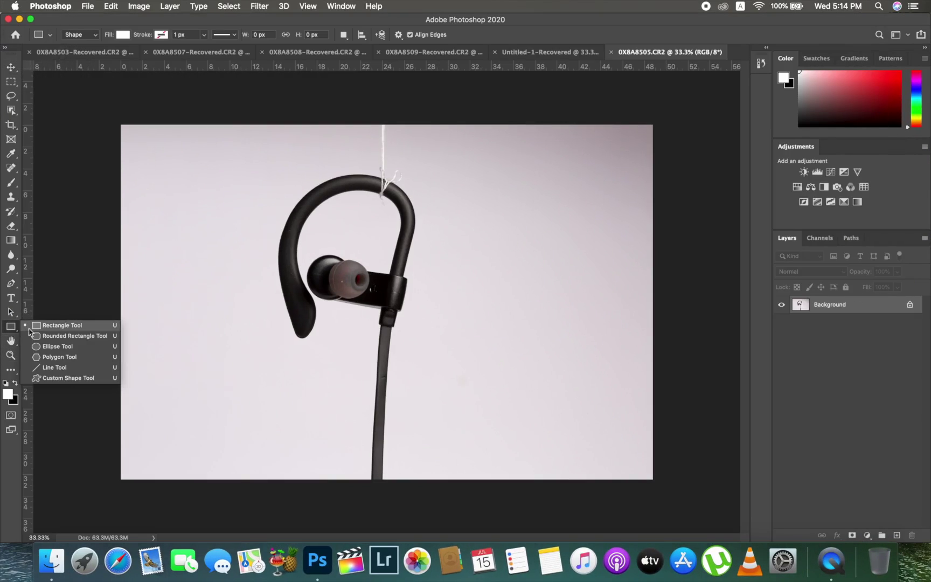
left_click(50, 348)
key("super+plus")
key("super+plus")
key("super+plus")
key("super+plus")
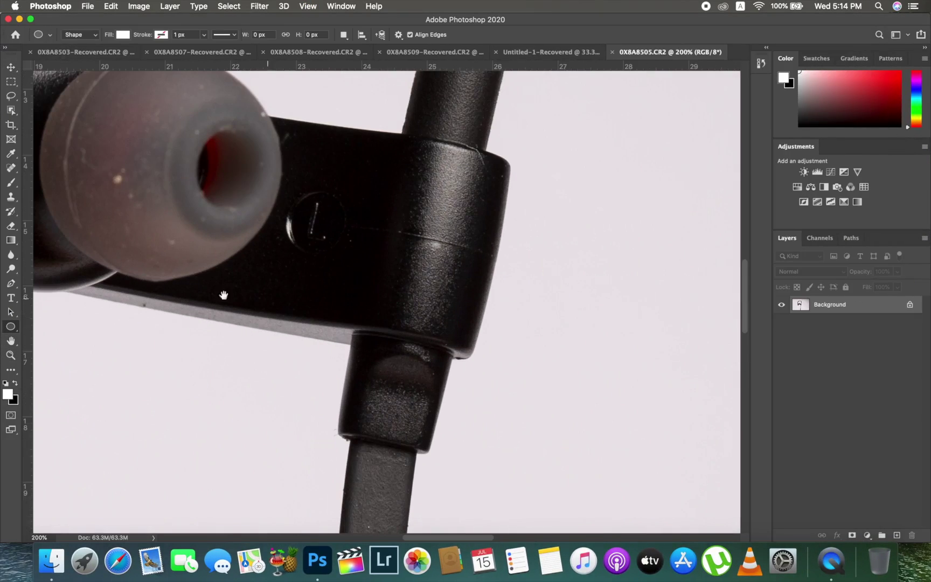
left_click_drag(265, 259, 342, 316)
left_click_drag(384, 275, 407, 298)
Remove the ellipse's fill and enlarge it to about 100 × 101 px so it encloses the L mark.
left_click(784, 232)
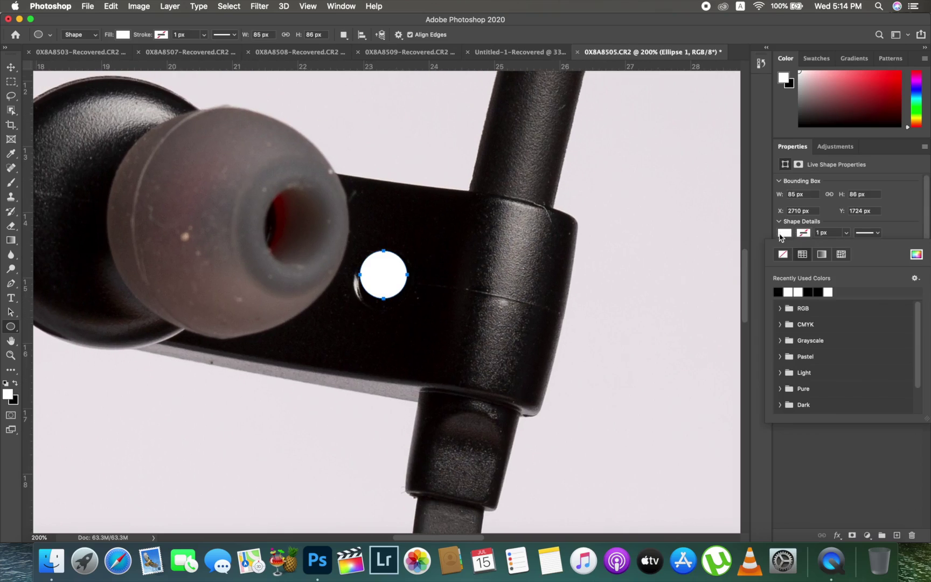
left_click(785, 257)
key("super+t")
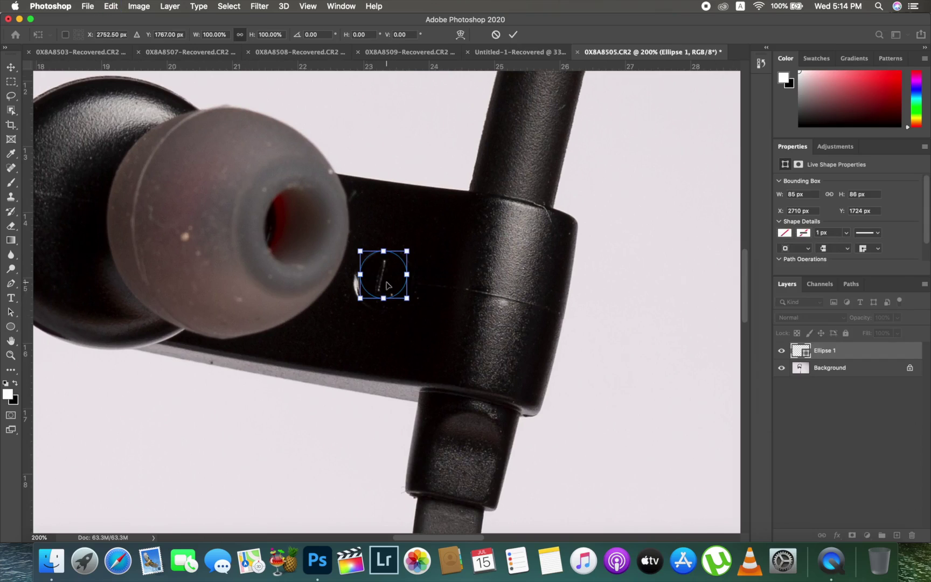
left_click_drag(407, 275, 411, 279)
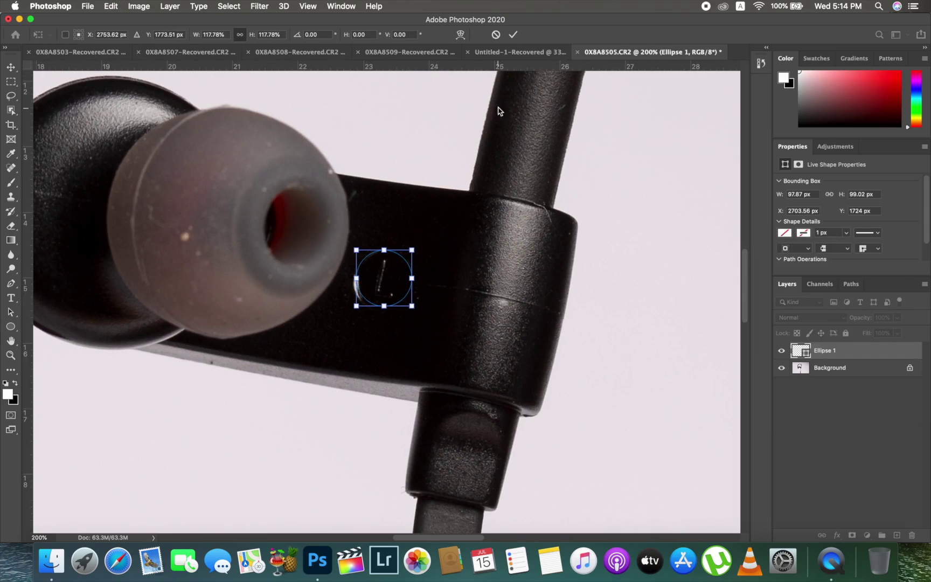
key("Return")
Make a selection from the ellipse path and delete the Ellipse 1 layer.
right_click(389, 264)
left_click(431, 298)
key("Return")
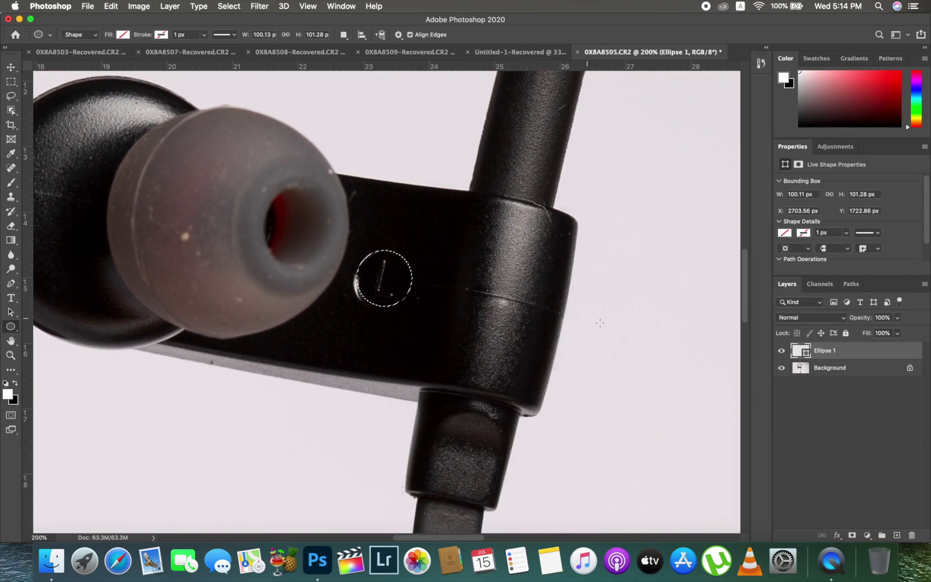
right_click(842, 368)
left_click(808, 464)
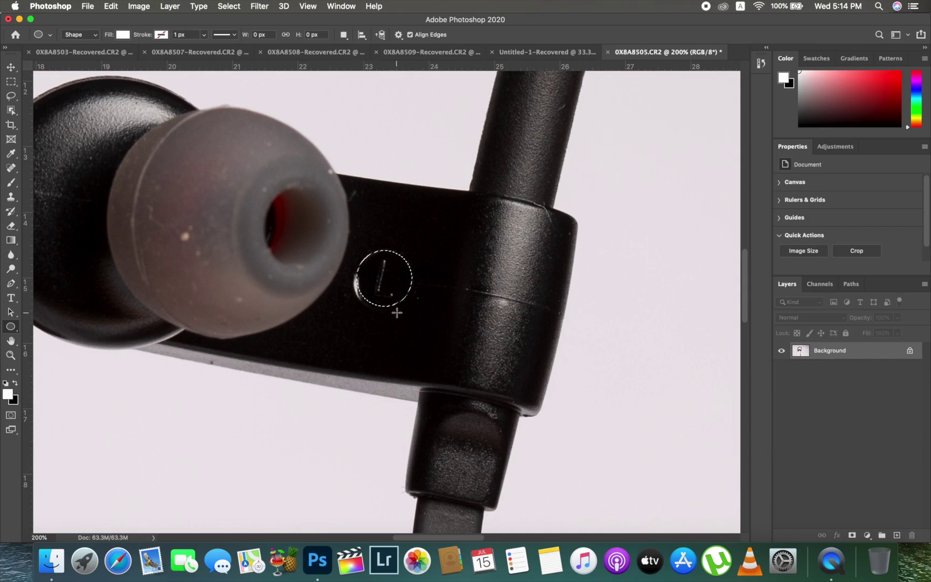
Copy the selected L mark circle into the Untitled-1 composite and place its layer above Layer 5 copy.
key("v")
left_click_drag(382, 281, 470, 329)
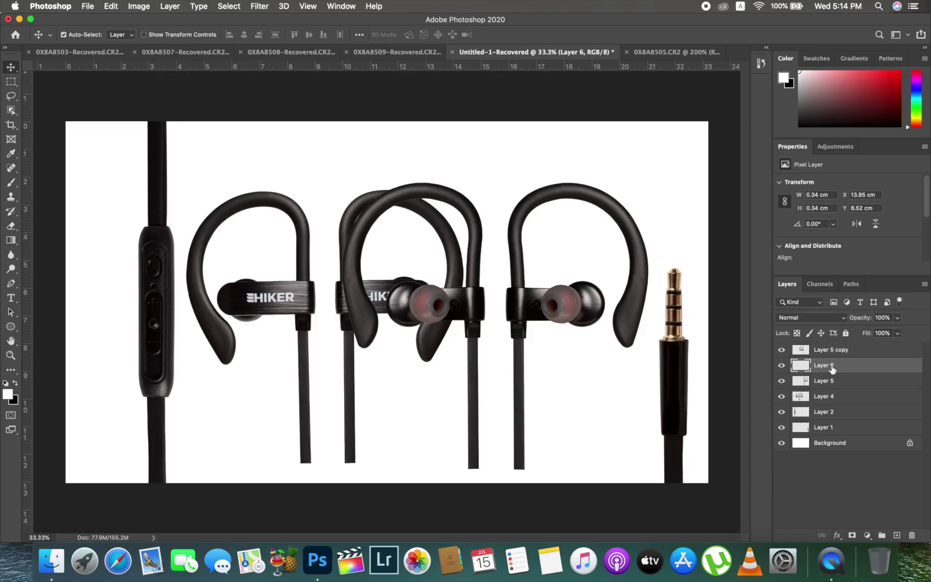
left_click_drag(832, 369, 814, 358)
Position the L mark circle over the round mark on the flipped earphone and resize it slightly to fit.
key("super+equal")
key("super+equal")
key("super+equal")
key("super+equal")
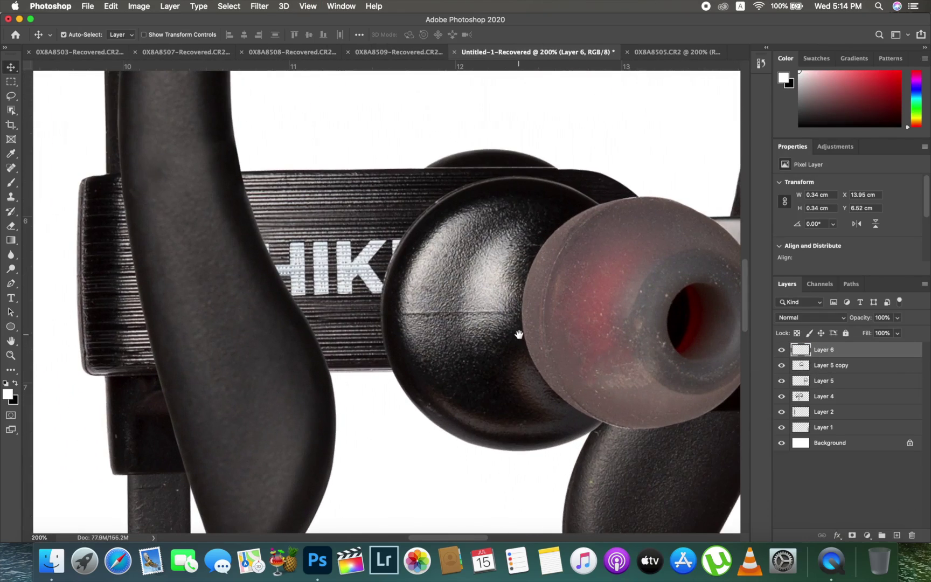
left_click_drag(519, 333, 255, 319)
left_click_drag(546, 323, 533, 305)
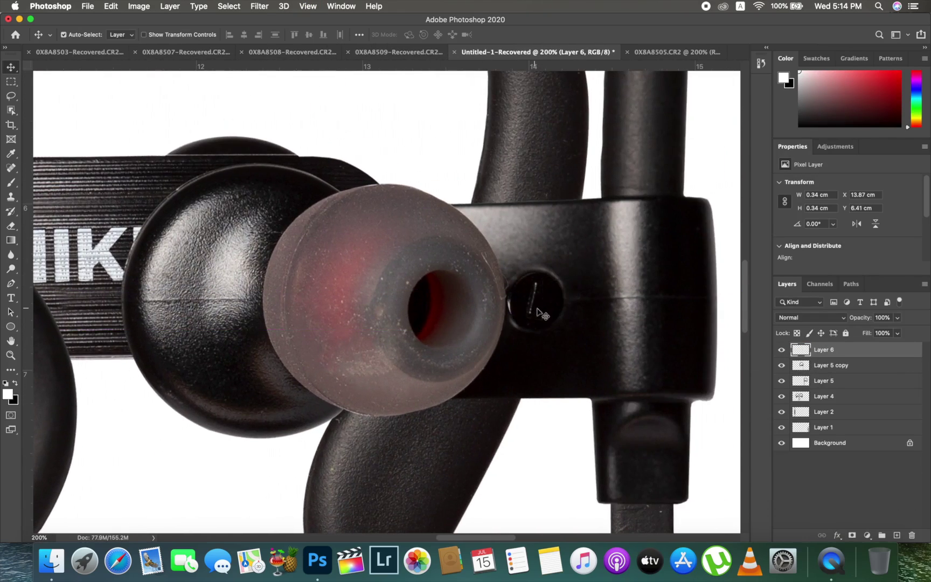
key("super+t")
left_click_drag(577, 348, 588, 343)
left_click(560, 34)
Extend the composite's canvas with a 16:9 crop, adding white space mainly beside the audio jack.
key("super+minus")
key("super+minus")
key("super+minus")
key("super+minus")
key("super+minus")
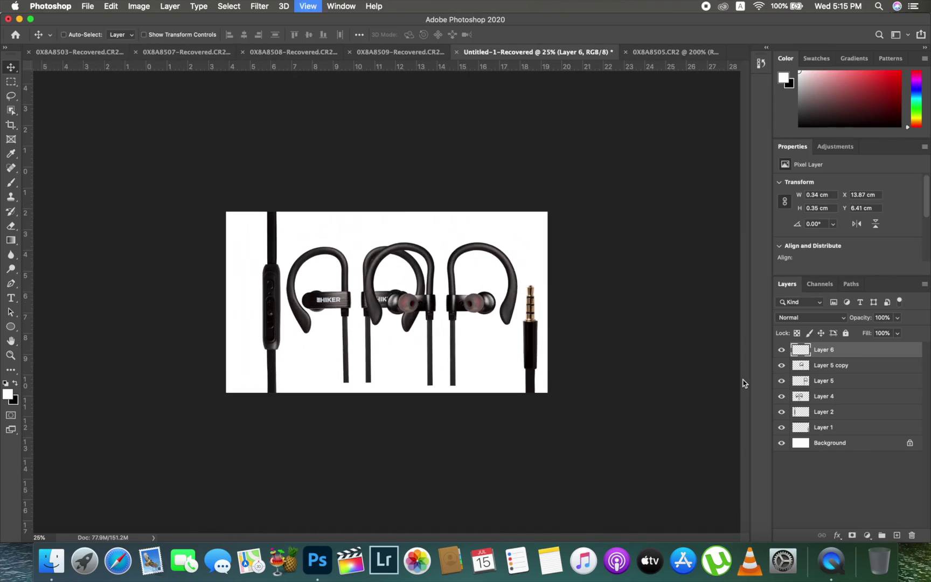
key("super+minus")
key("c")
left_click_drag(548, 305, 598, 316)
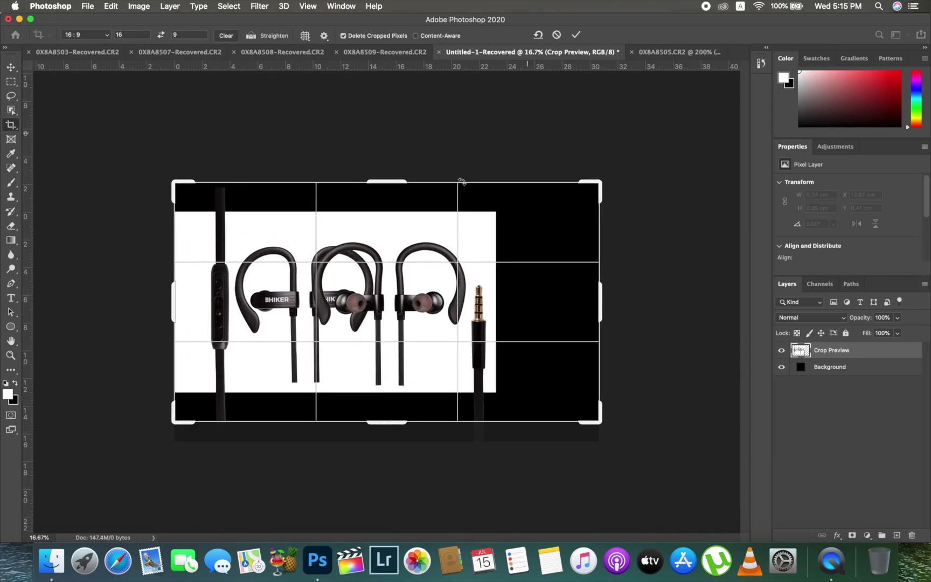
left_click(576, 34)
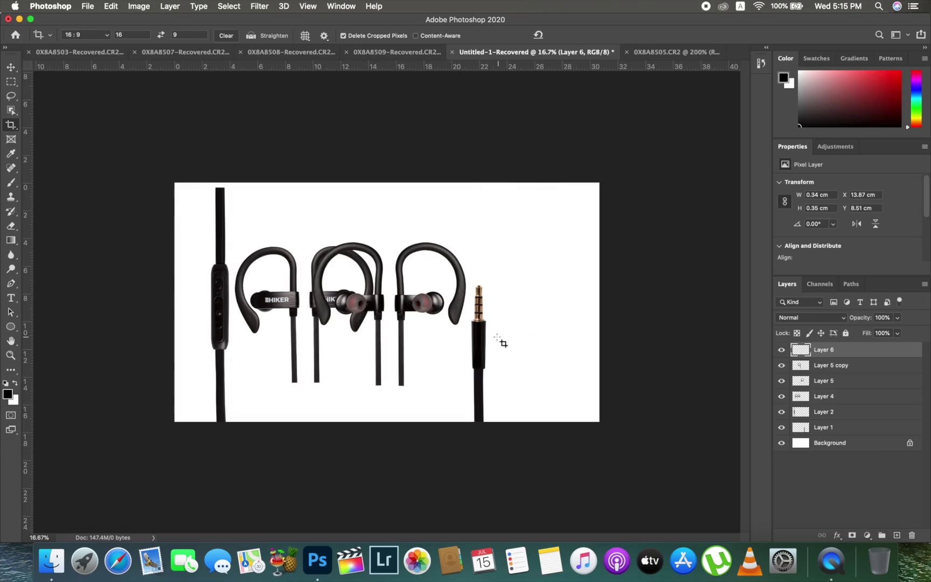
Move the audio jack toward the HIKER pair and move Layer 5, Layer 5 copy and Layer 6 together to its right.
key("v")
left_click_drag(481, 353, 423, 358)
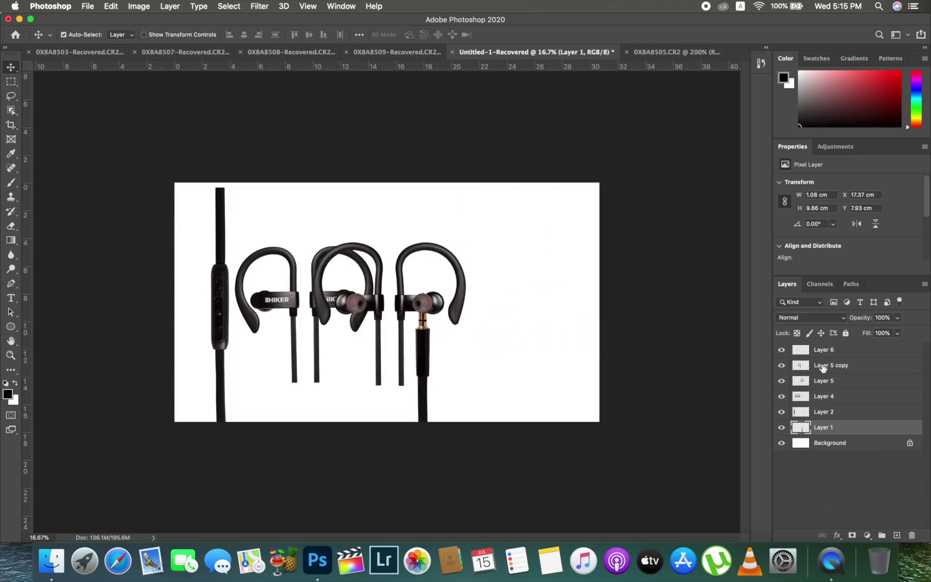
left_click(823, 366)
left_click(824, 352, "shift")
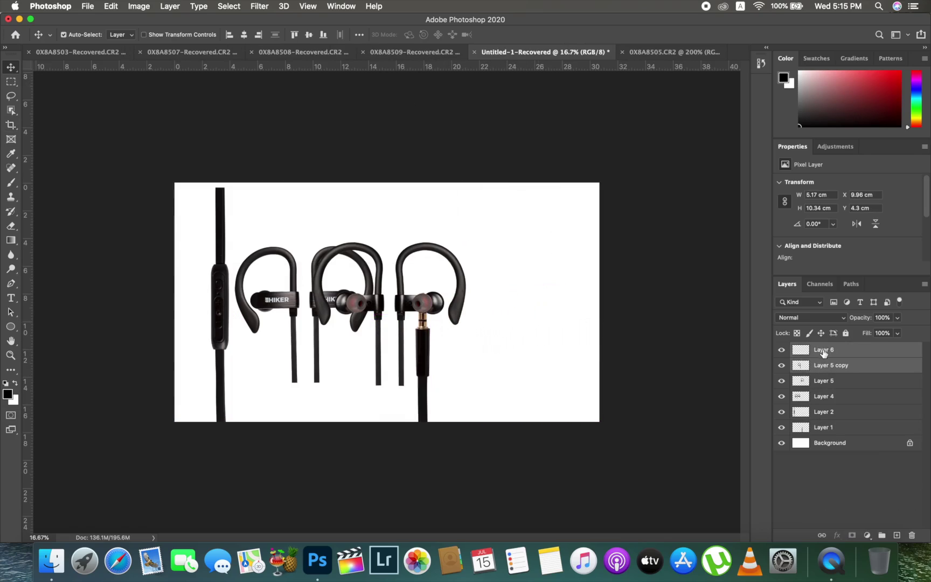
left_click(822, 383, "shift")
double_click(839, 385)
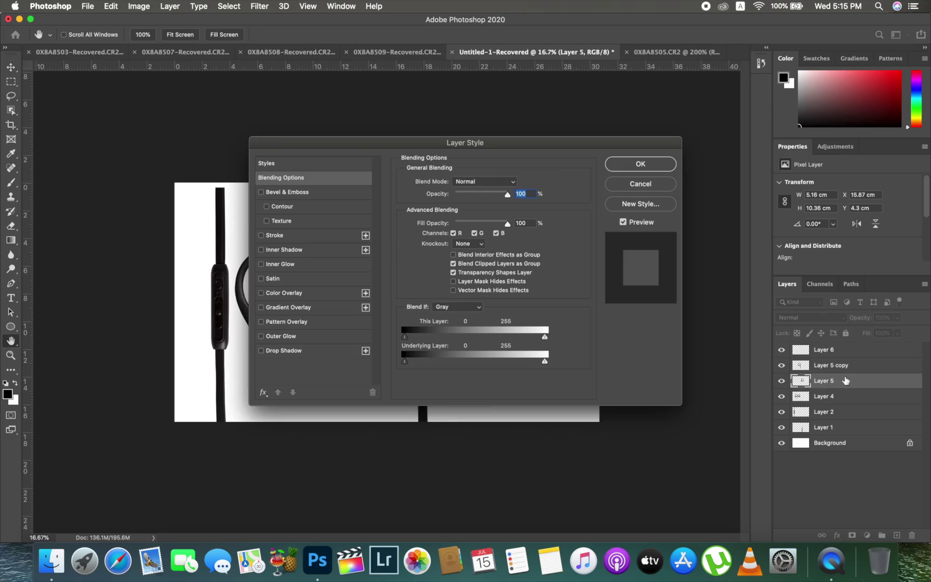
left_click(641, 186)
left_click_drag(414, 299, 538, 309)
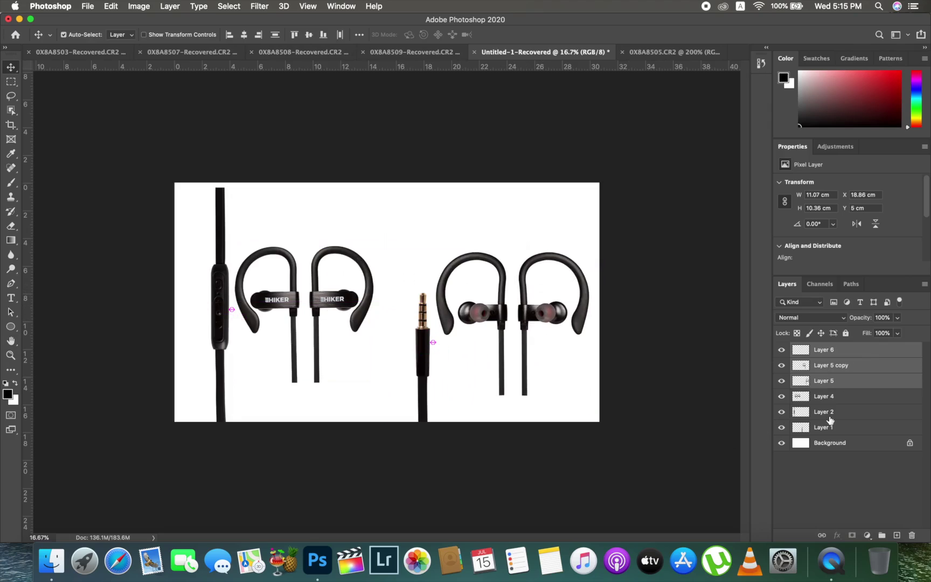
Move the HIKER pair on Layer 4 down so its cables reach the canvas's bottom edge.
left_click(834, 397)
left_click_drag(319, 312, 333, 351)
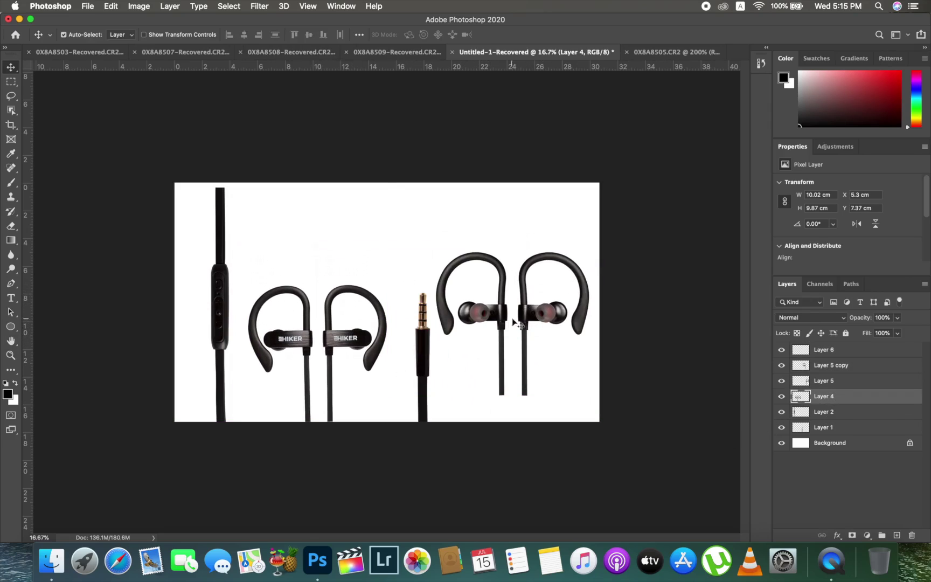
Merge Layer 5, Layer 5 copy and Layer 6 into one layer.
left_click_drag(516, 323, 524, 324)
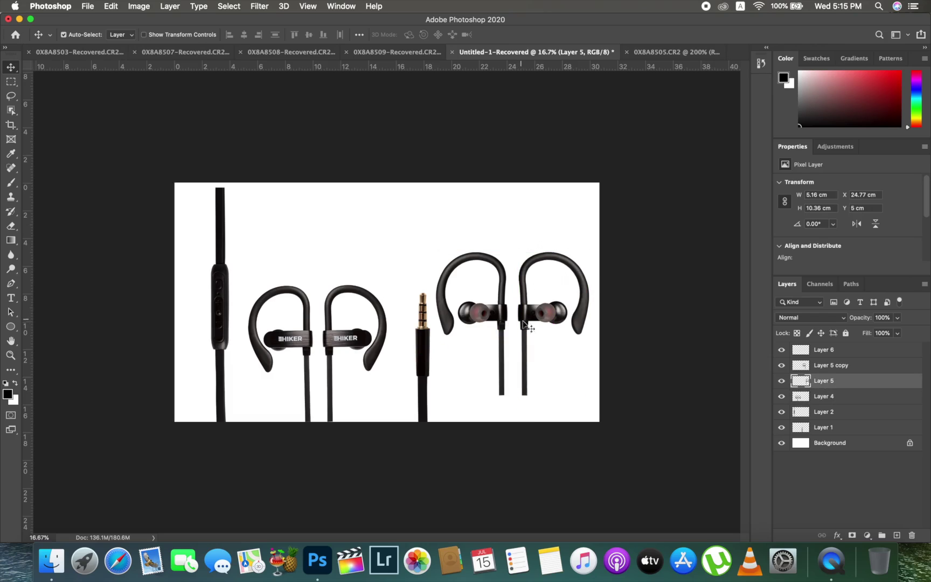
left_click(841, 351, "shift")
right_click(838, 386)
left_click(711, 387)
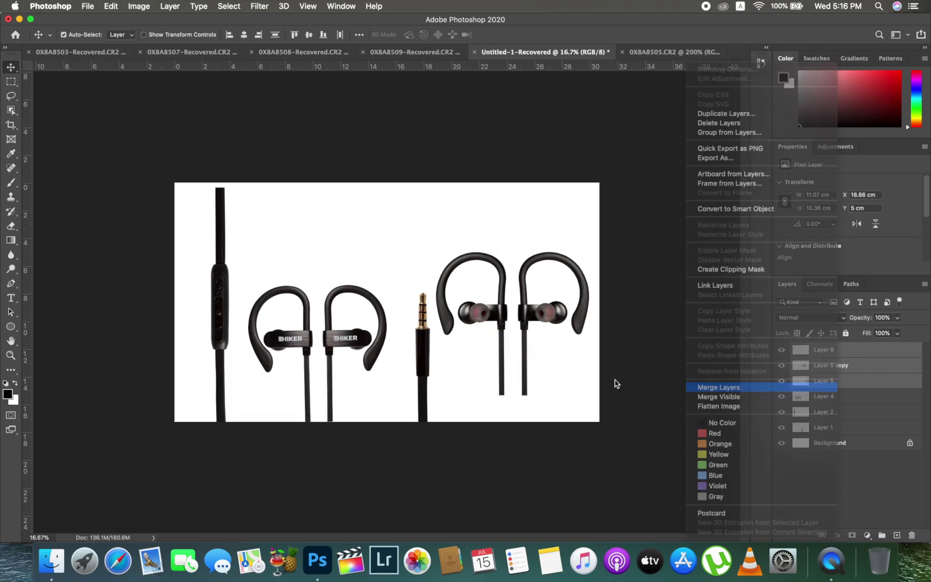
Lower the inner-side earphones level with the HIKER pair and shift the HIKER pair and inline remote slightly right.
left_click_drag(525, 318, 526, 351)
left_click_drag(328, 337, 341, 340)
left_click_drag(220, 313, 228, 306)
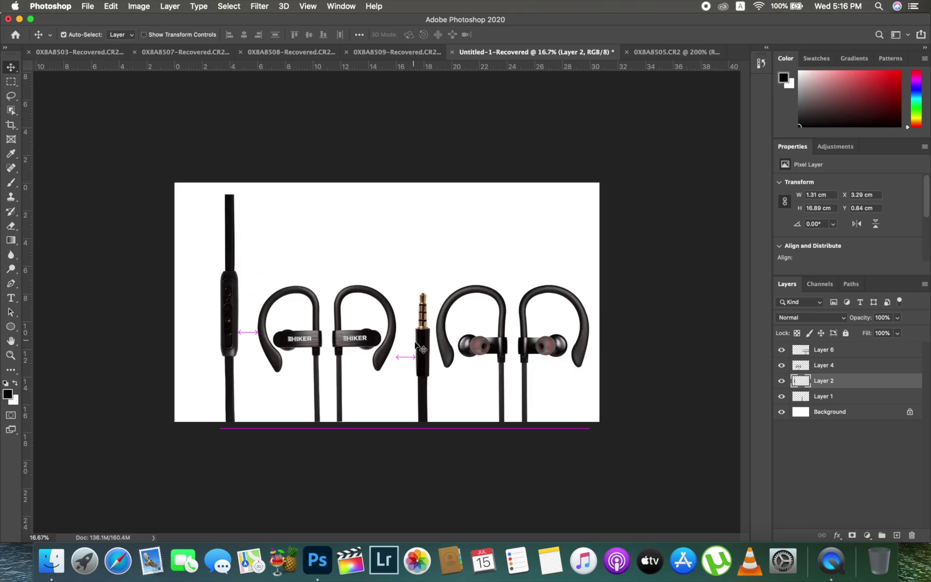
Nudge the audio jack left to center it between the two earphone pairs.
left_click(423, 349)
key("shift+Left")
key("shift+Left")
key("shift+Left")
key("shift+Left")
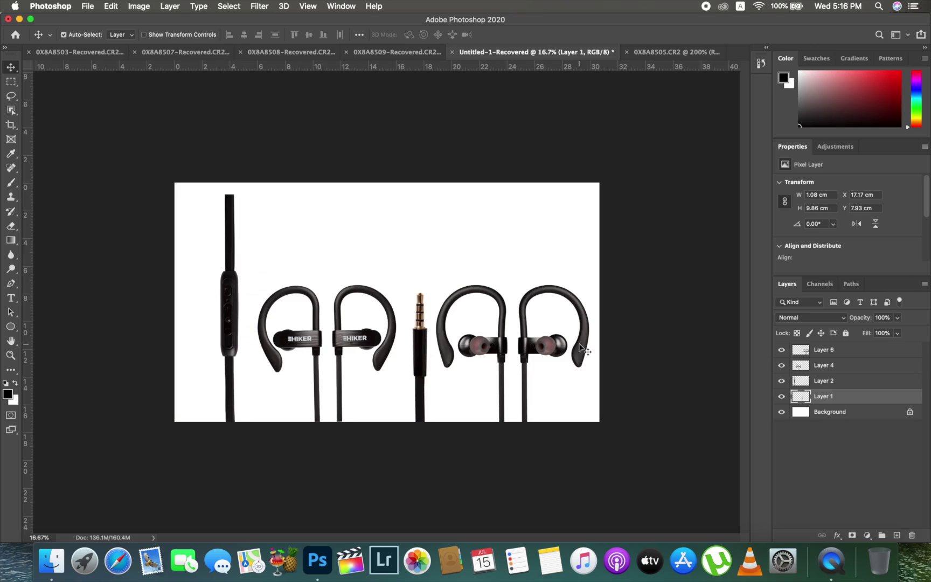
Nudge the inline remote right, closer to the HIKER pair.
left_click(231, 315)
key("shift+Right")
key("shift+Right")
key("shift+Right")
key("shift+Right")
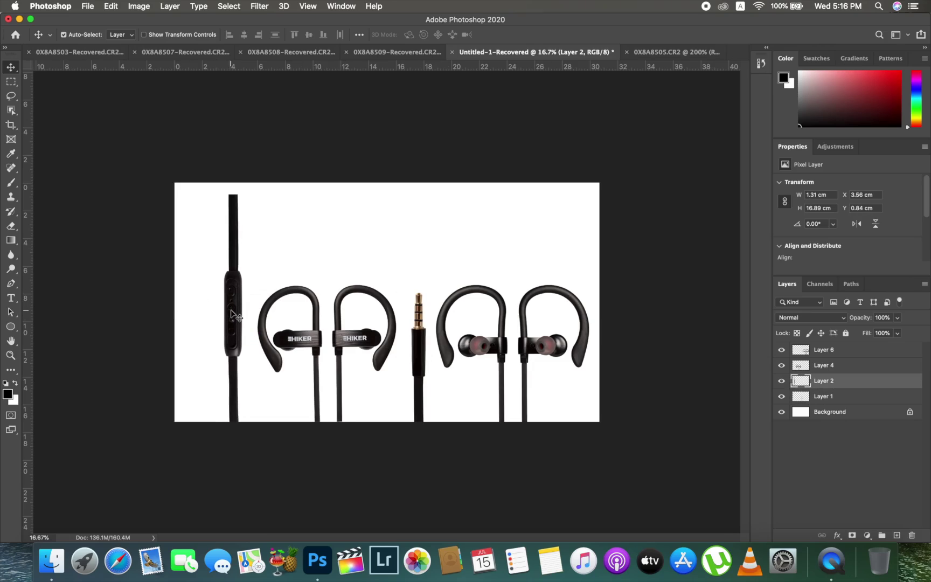
Crop the composite tighter at 16:9, trimming the empty left margin and the remote cable's upper end.
key("c")
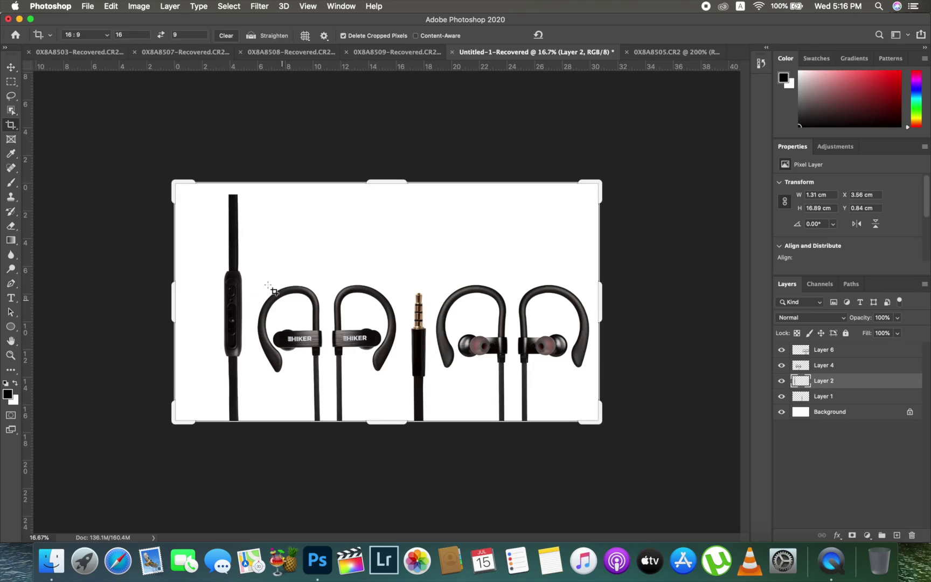
left_click_drag(176, 185, 188, 204)
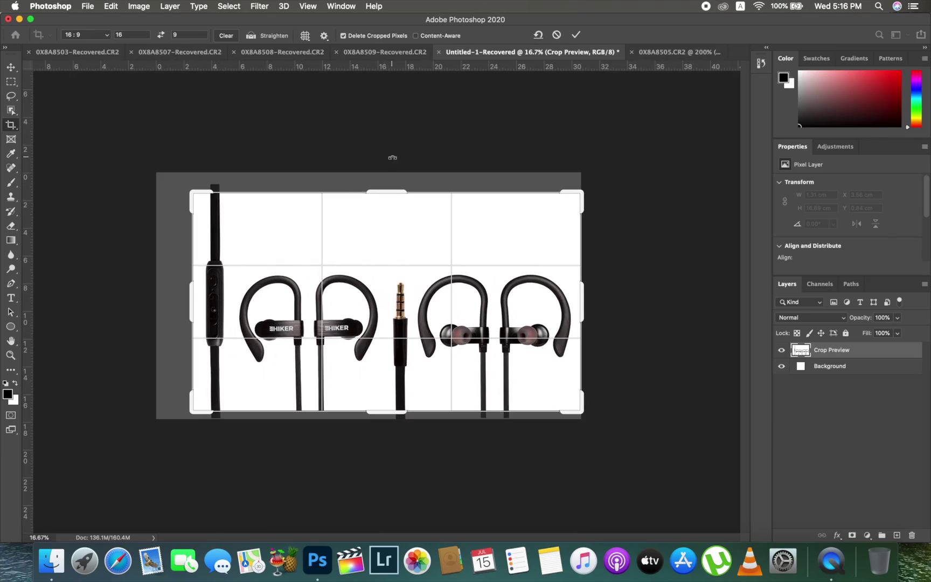
left_click_drag(396, 191, 396, 192)
left_click(575, 35)
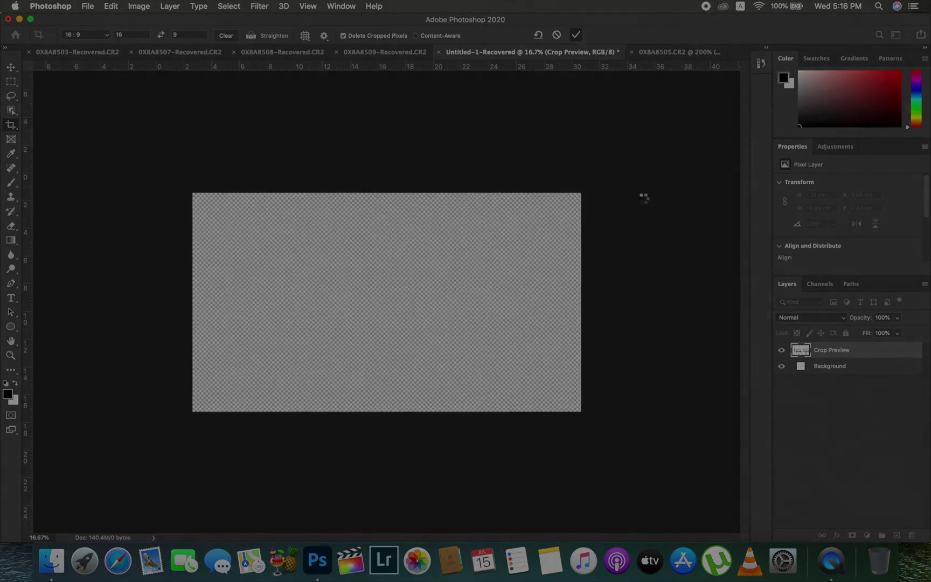